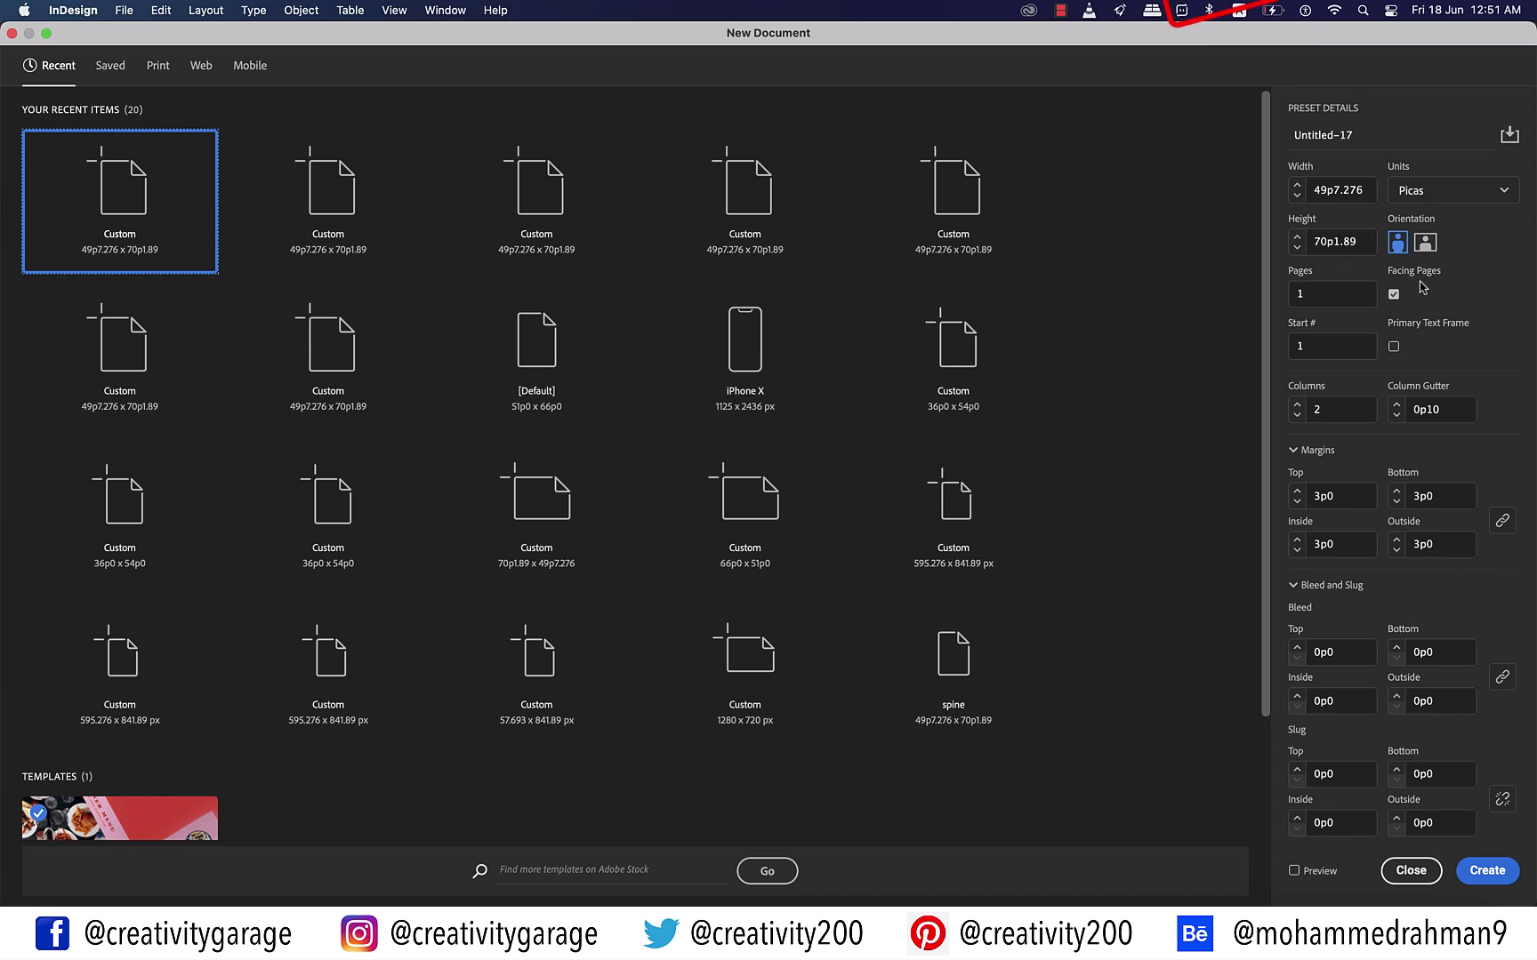
- Create the new two-column document with Primary Text Frame enabled
click(1393, 347)
click(1487, 871)
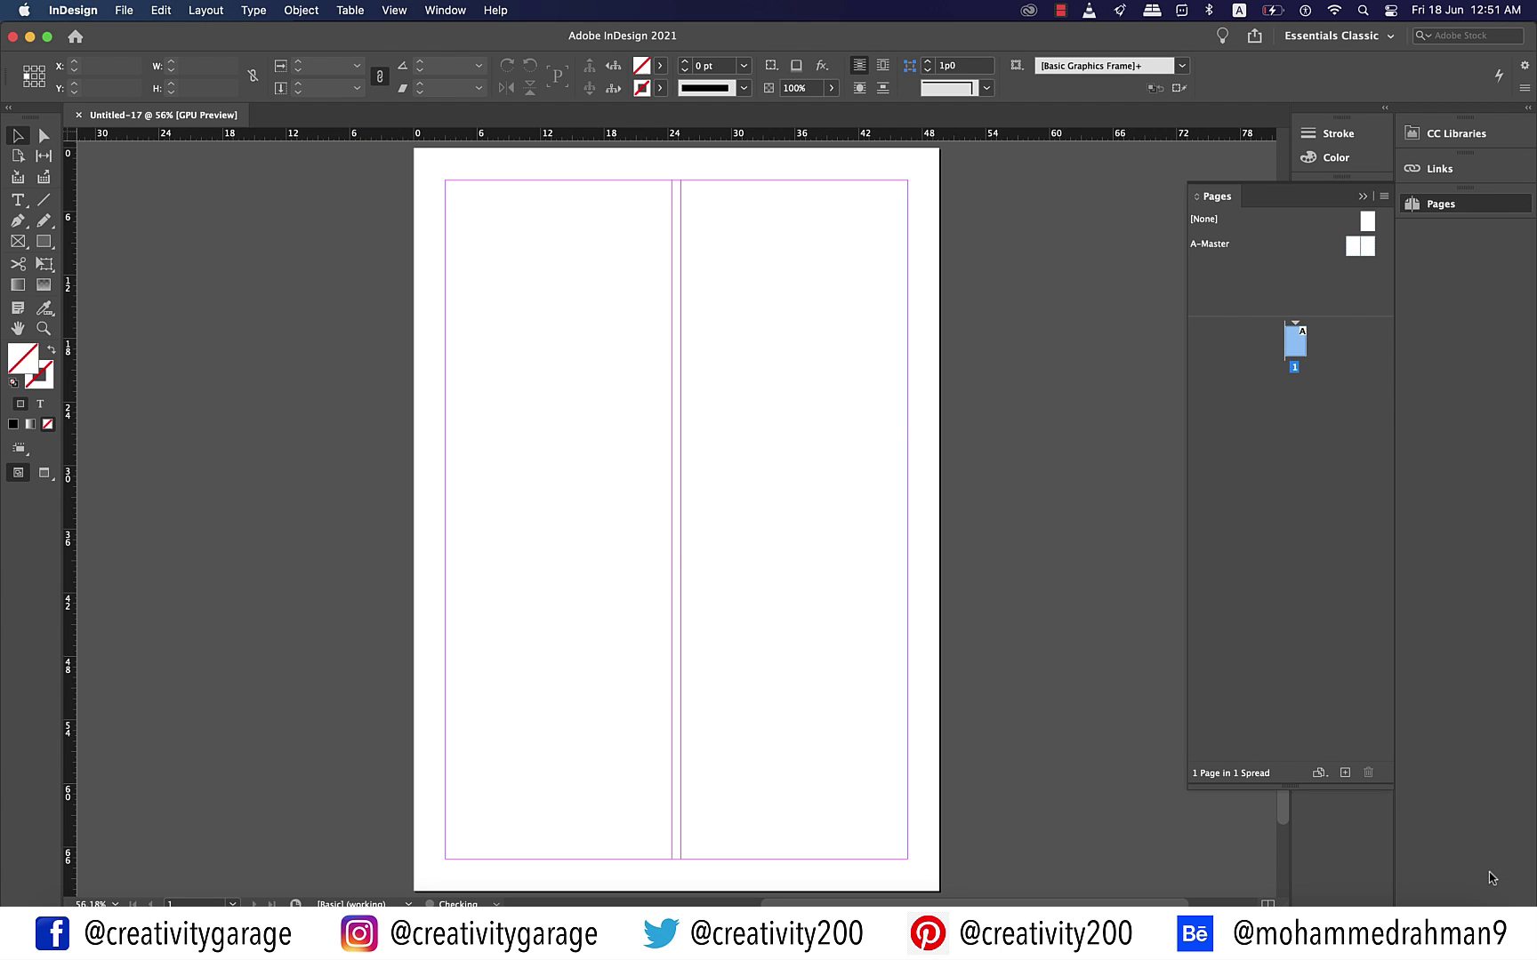
scroll(841, 312, right, 2)
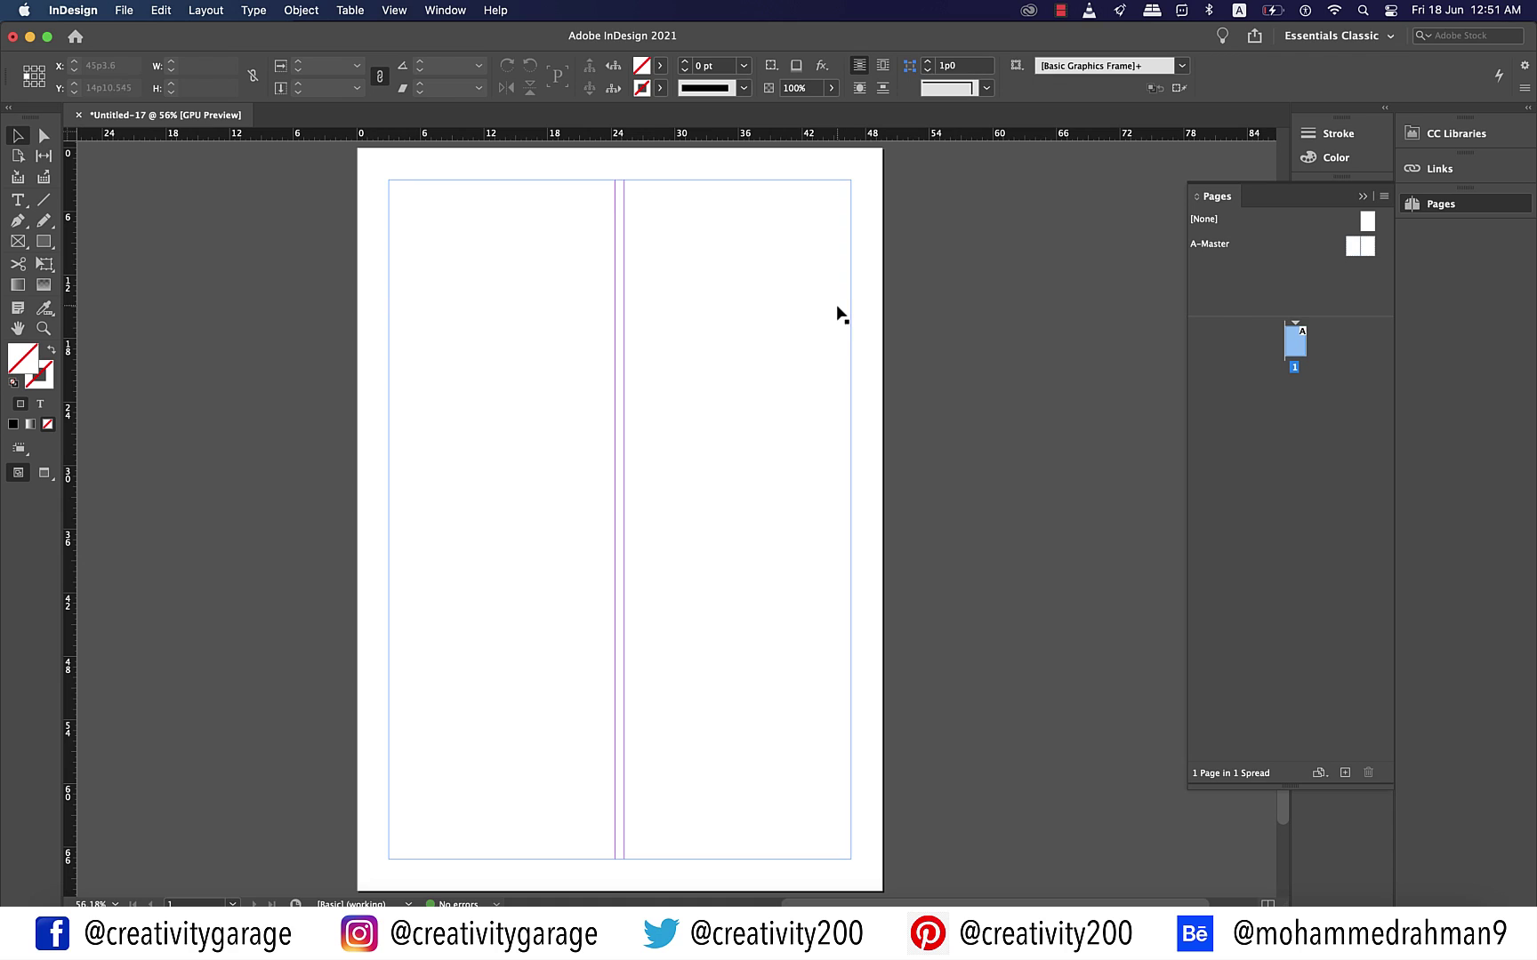
- Open A-Master and inspect its two-column primary text frame, then fit the page in view
double_click(1365, 251)
scroll(1053, 283, left, 5)
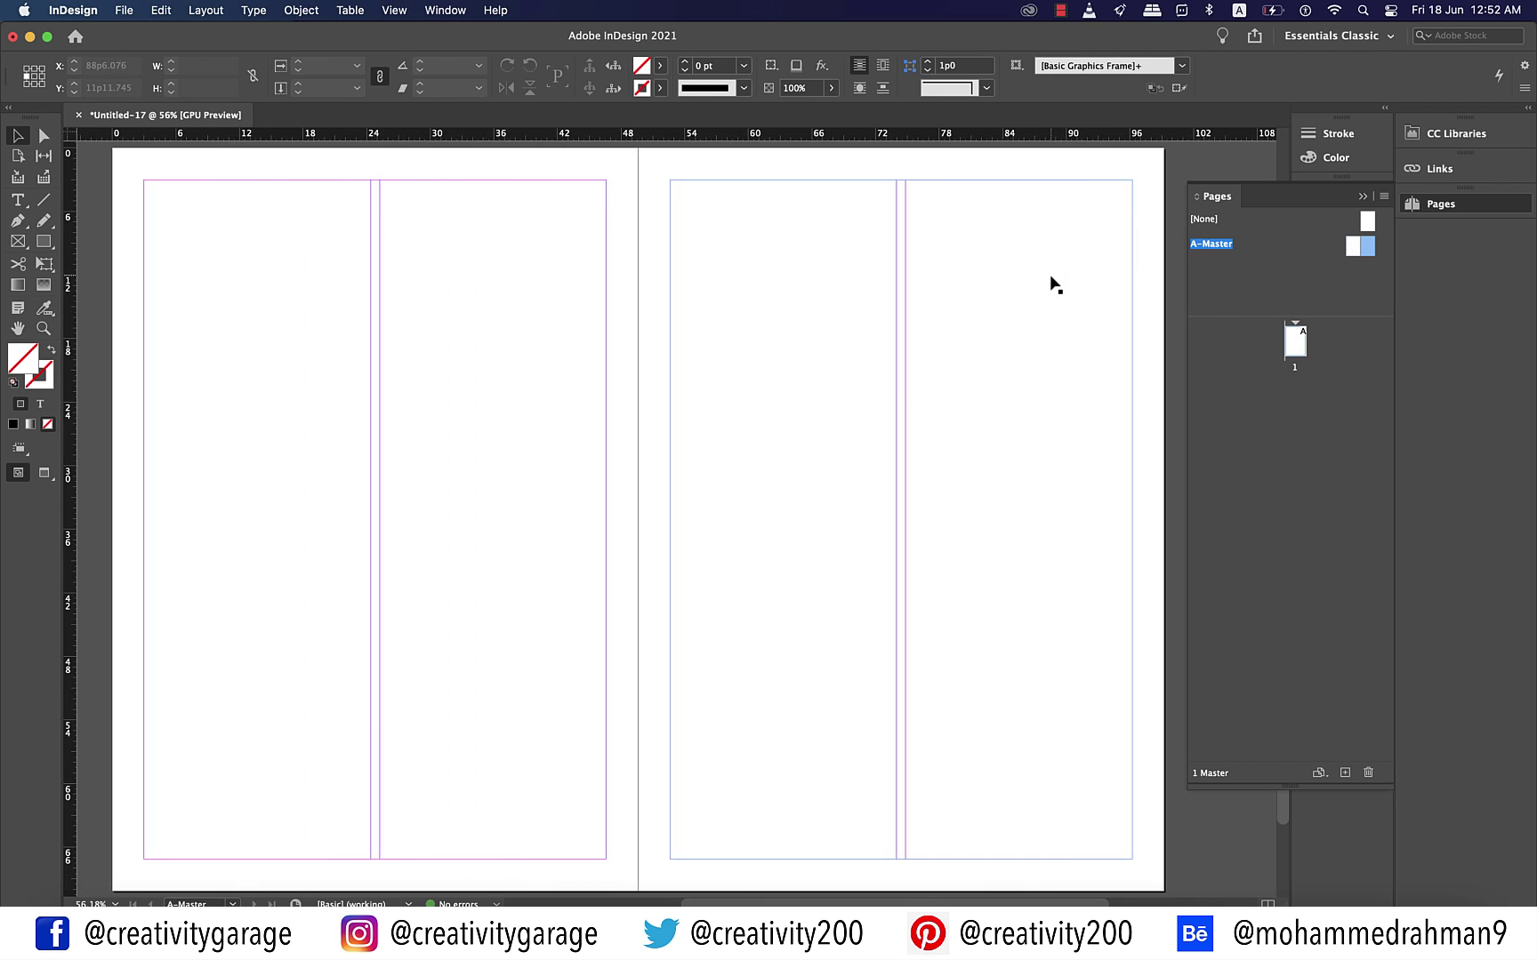
click(611, 189)
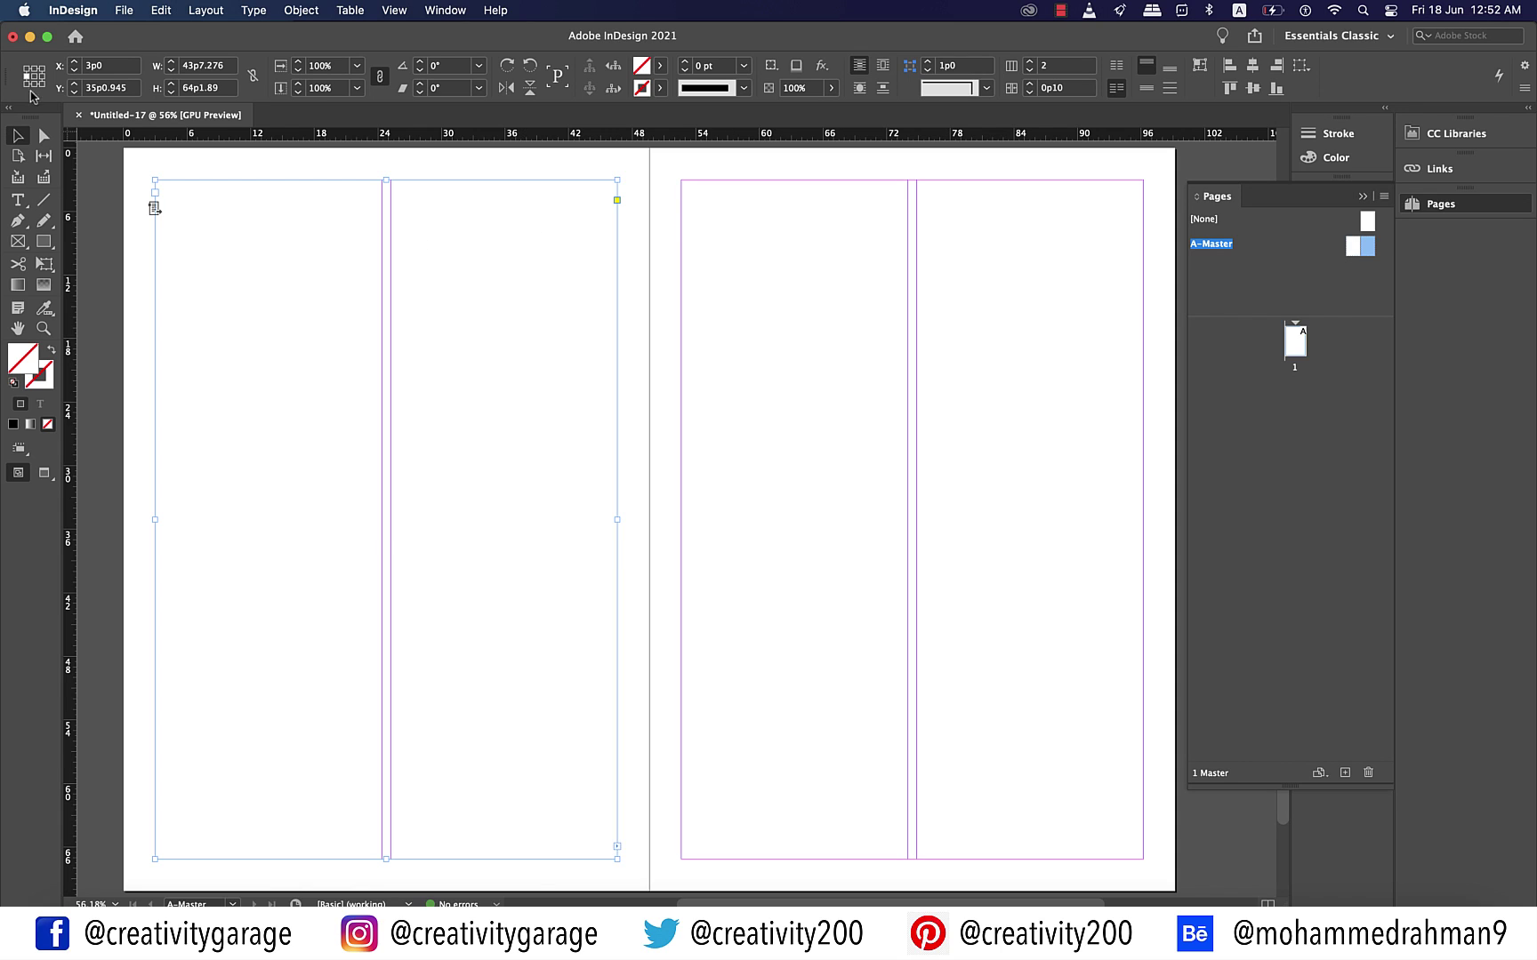
scroll(133, 183, up, 10)
scroll(538, 199, right, 2)
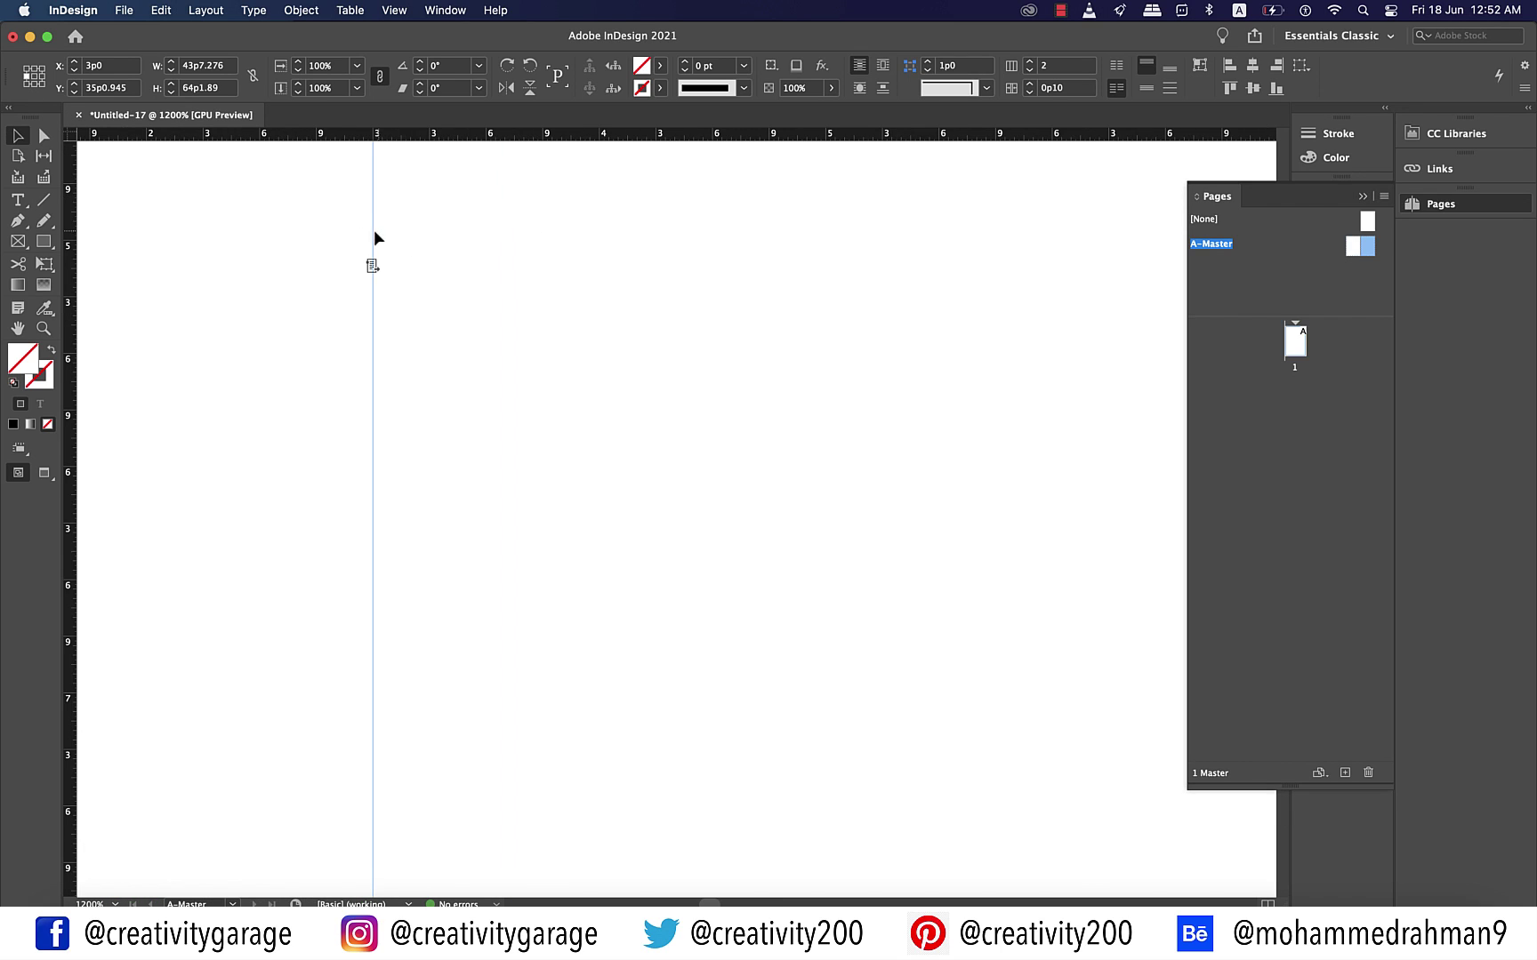
scroll(357, 237, up, 2)
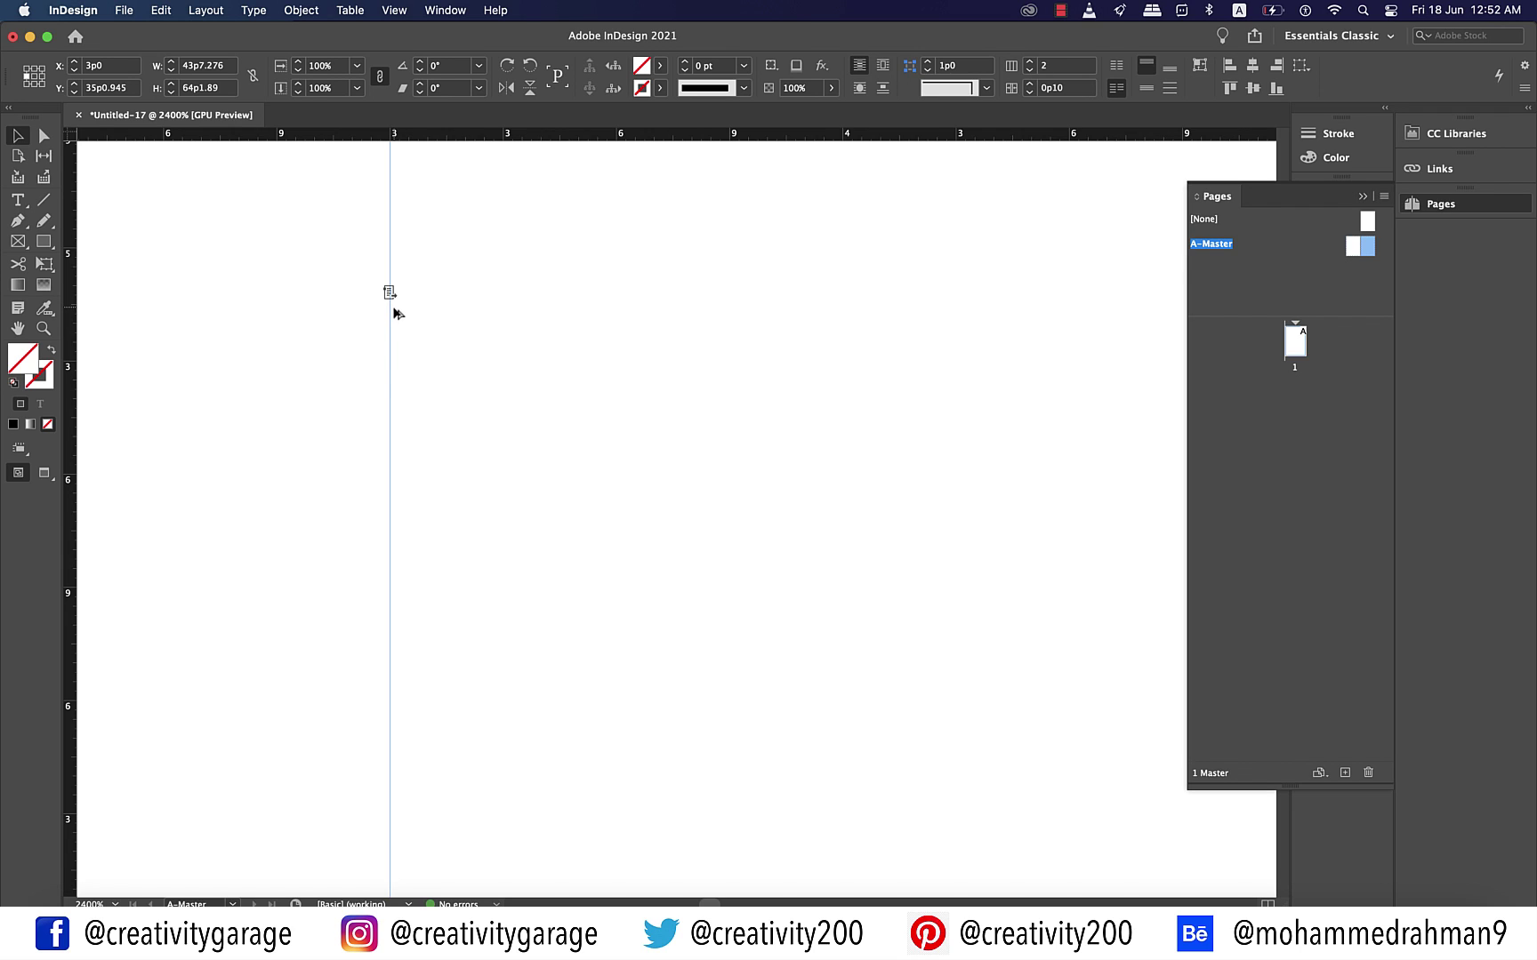
key(super+1)
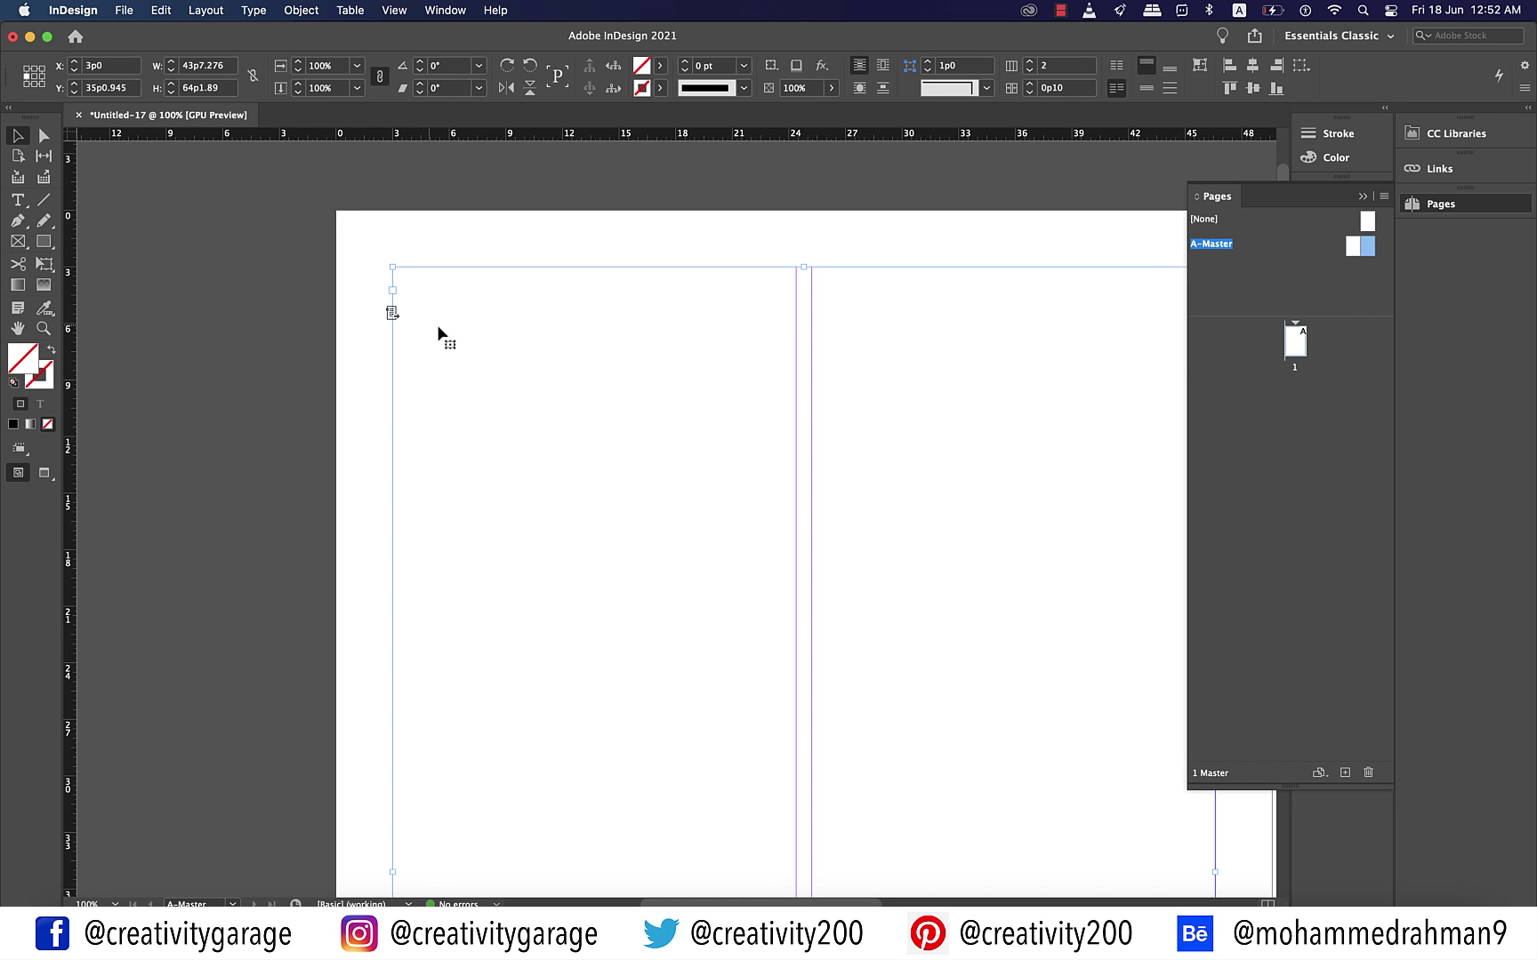
- Go to page 1 and inspect its inherited two-column text frame, then deselect it
double_click(1295, 341)
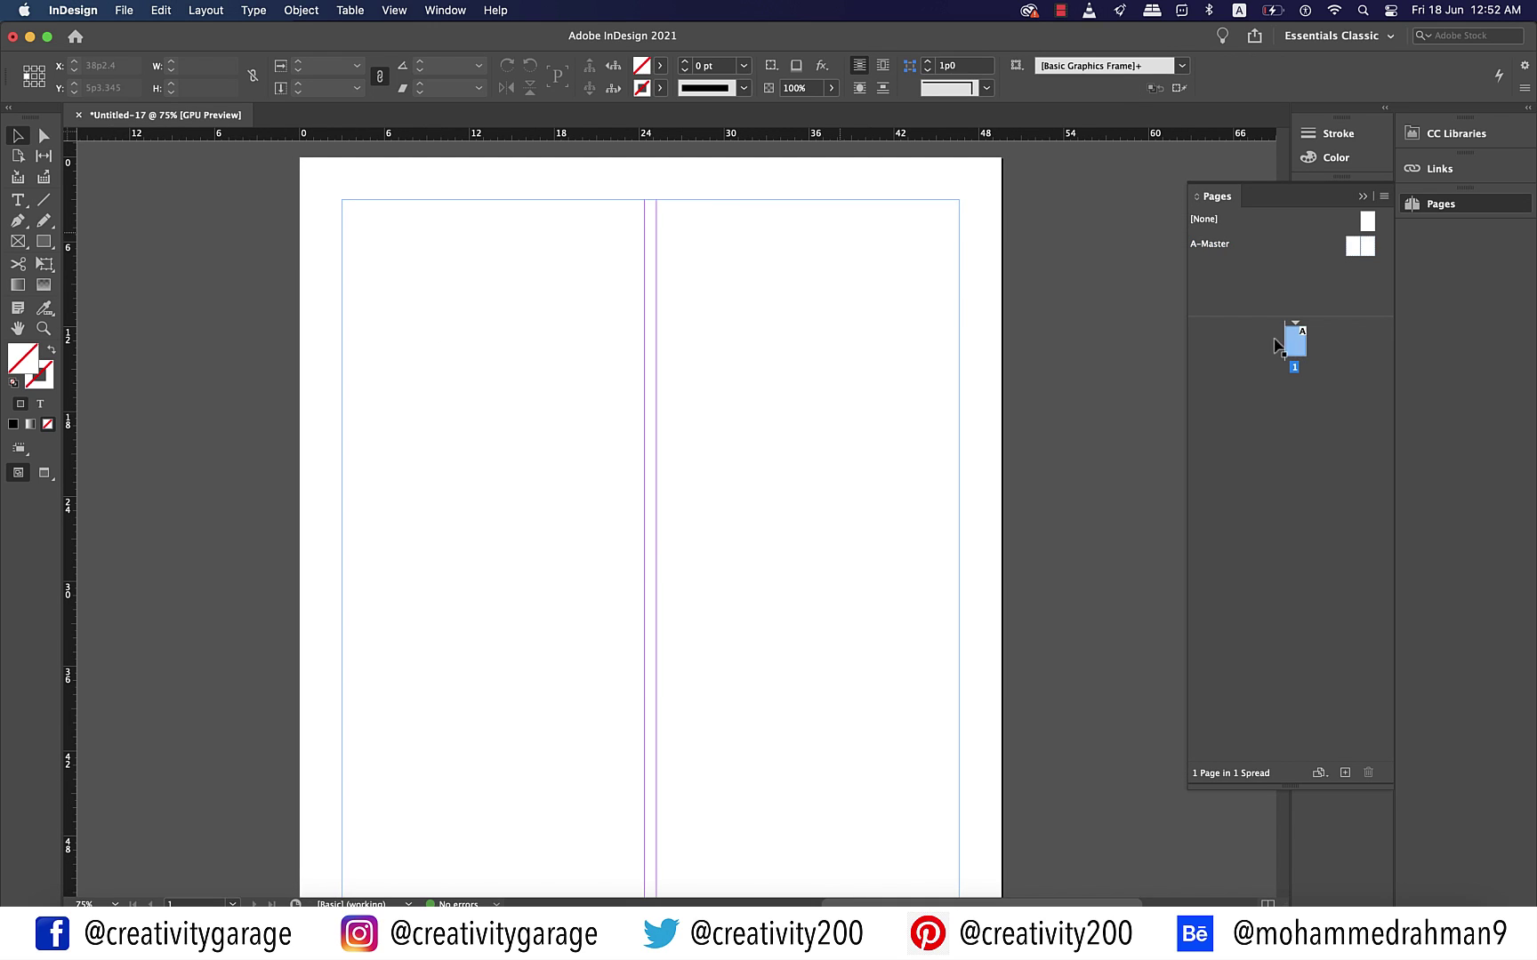
shift+super+click(783, 207)
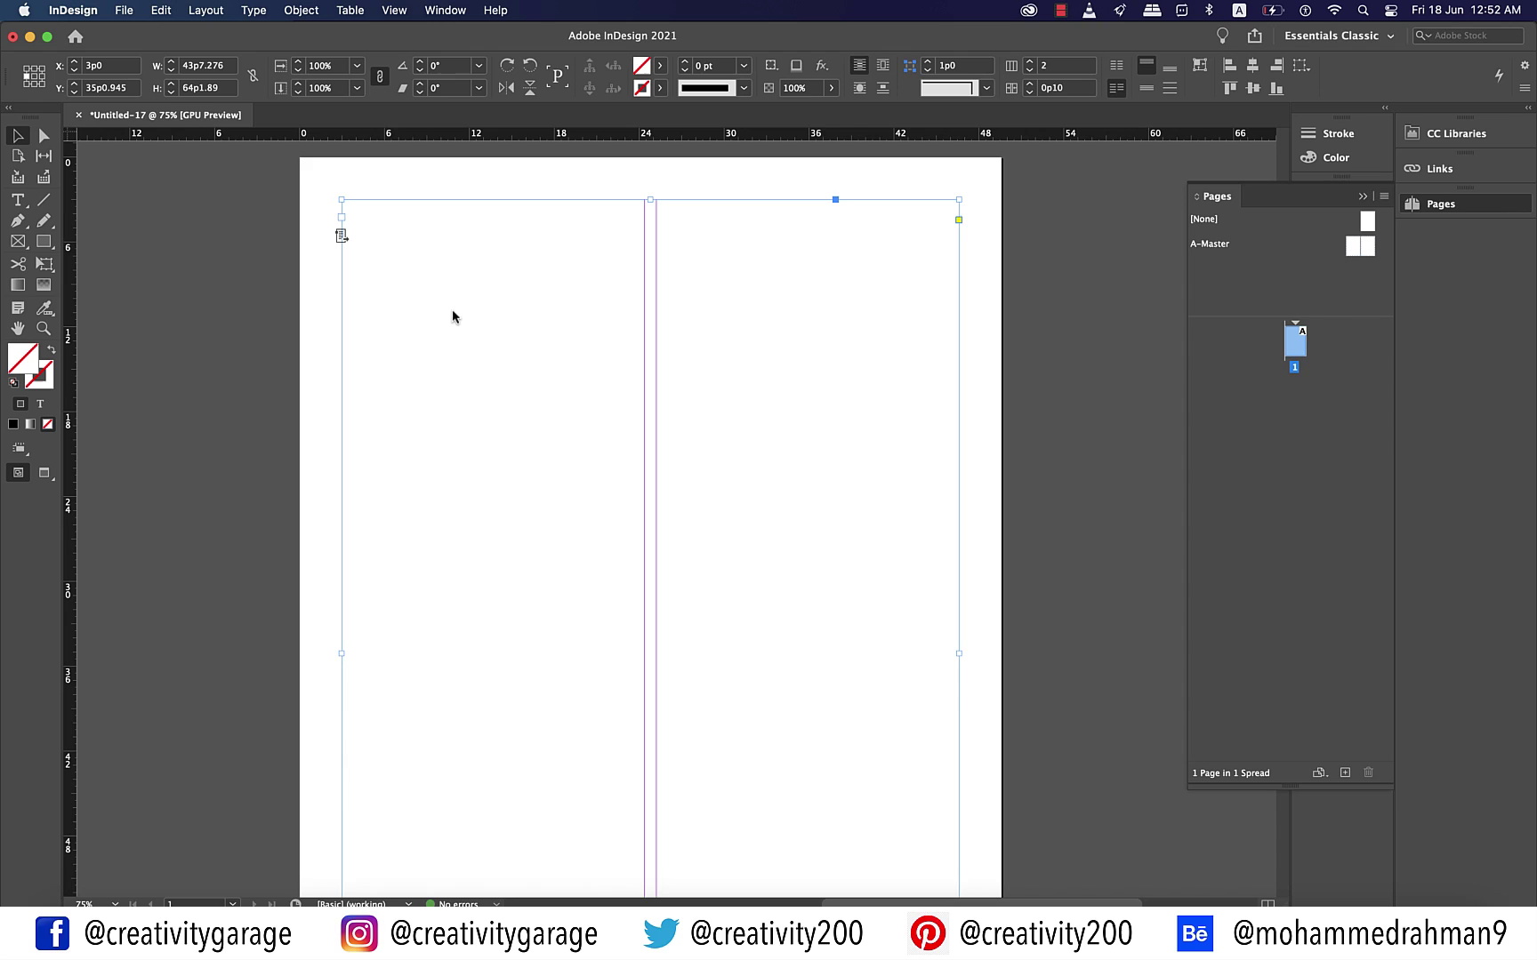
click(200, 184)
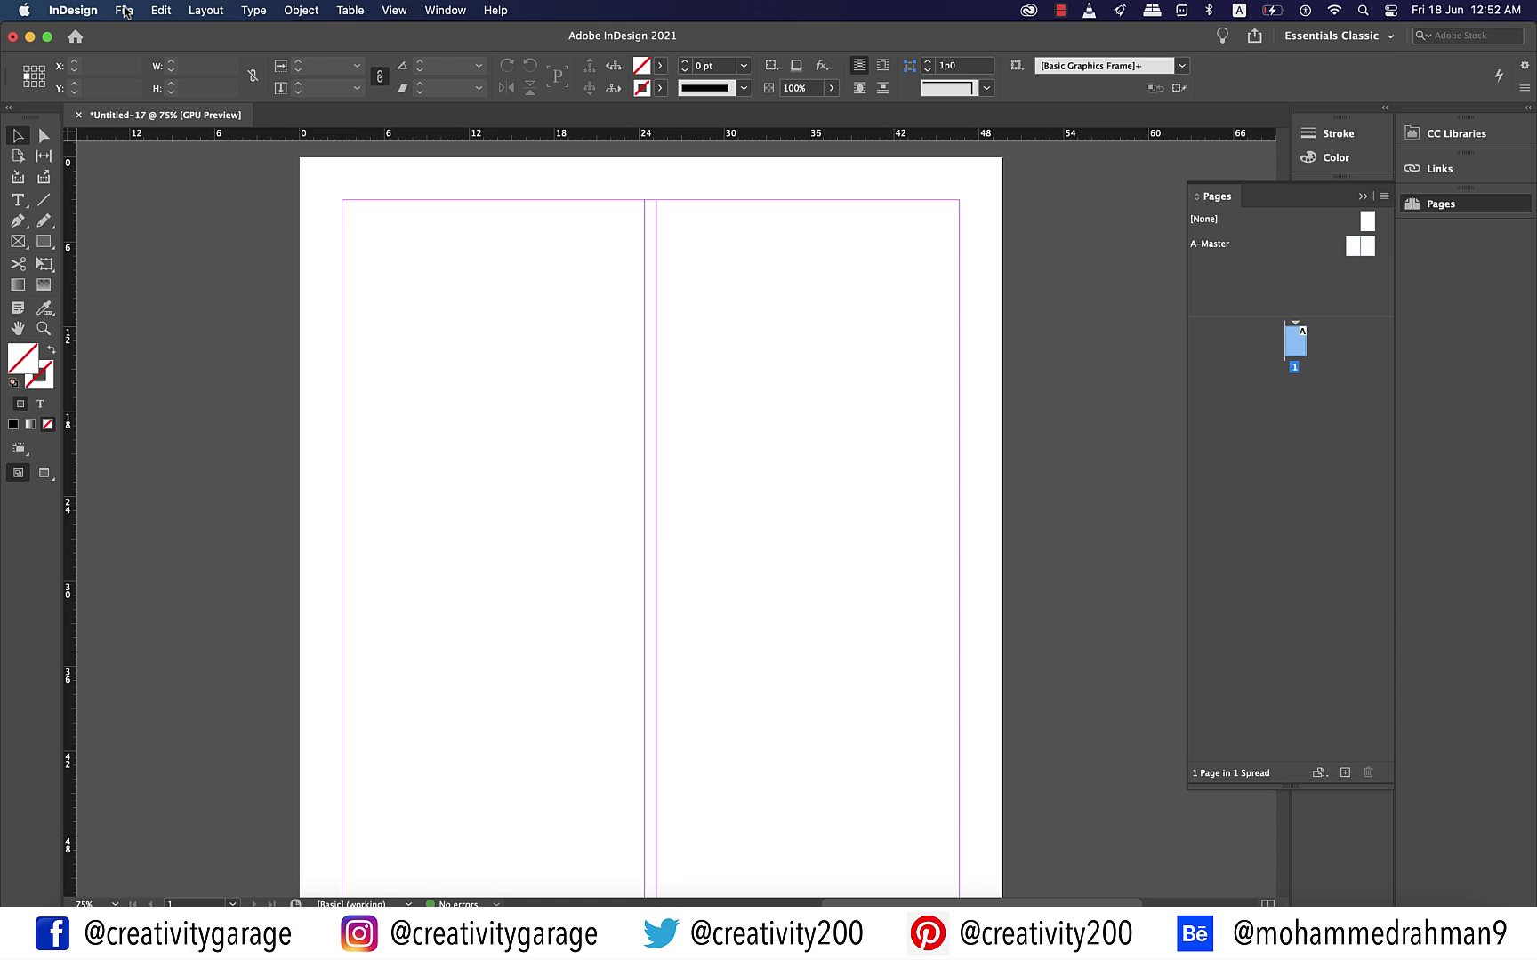
- Place the Lorem_500 file, skipping the Missing Fonts warning
click(126, 11)
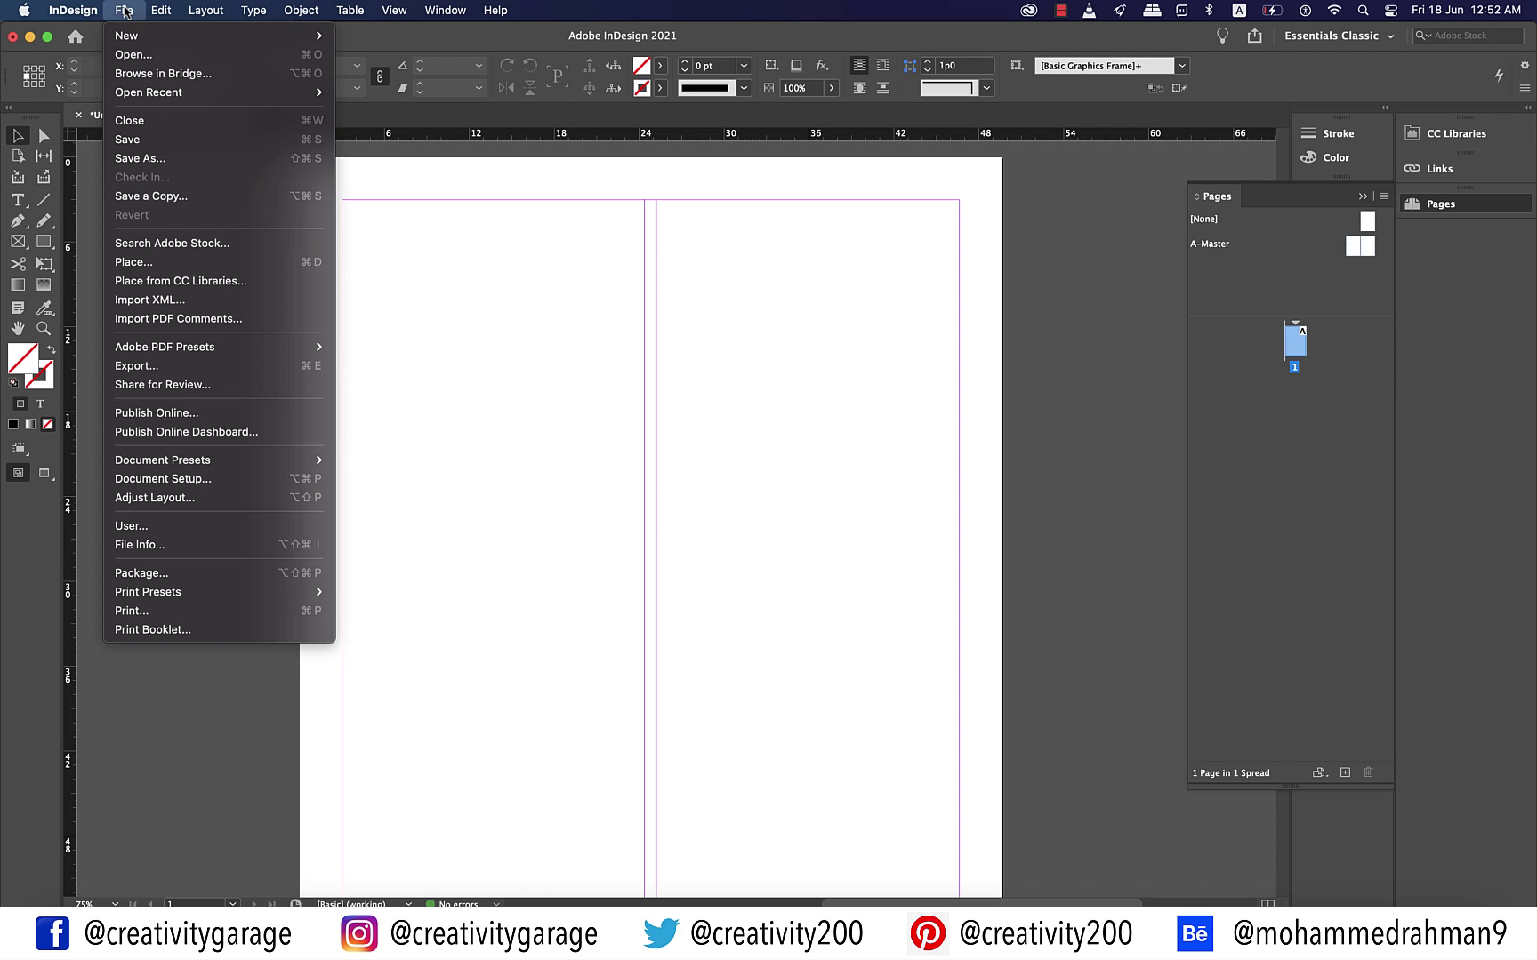
click(133, 261)
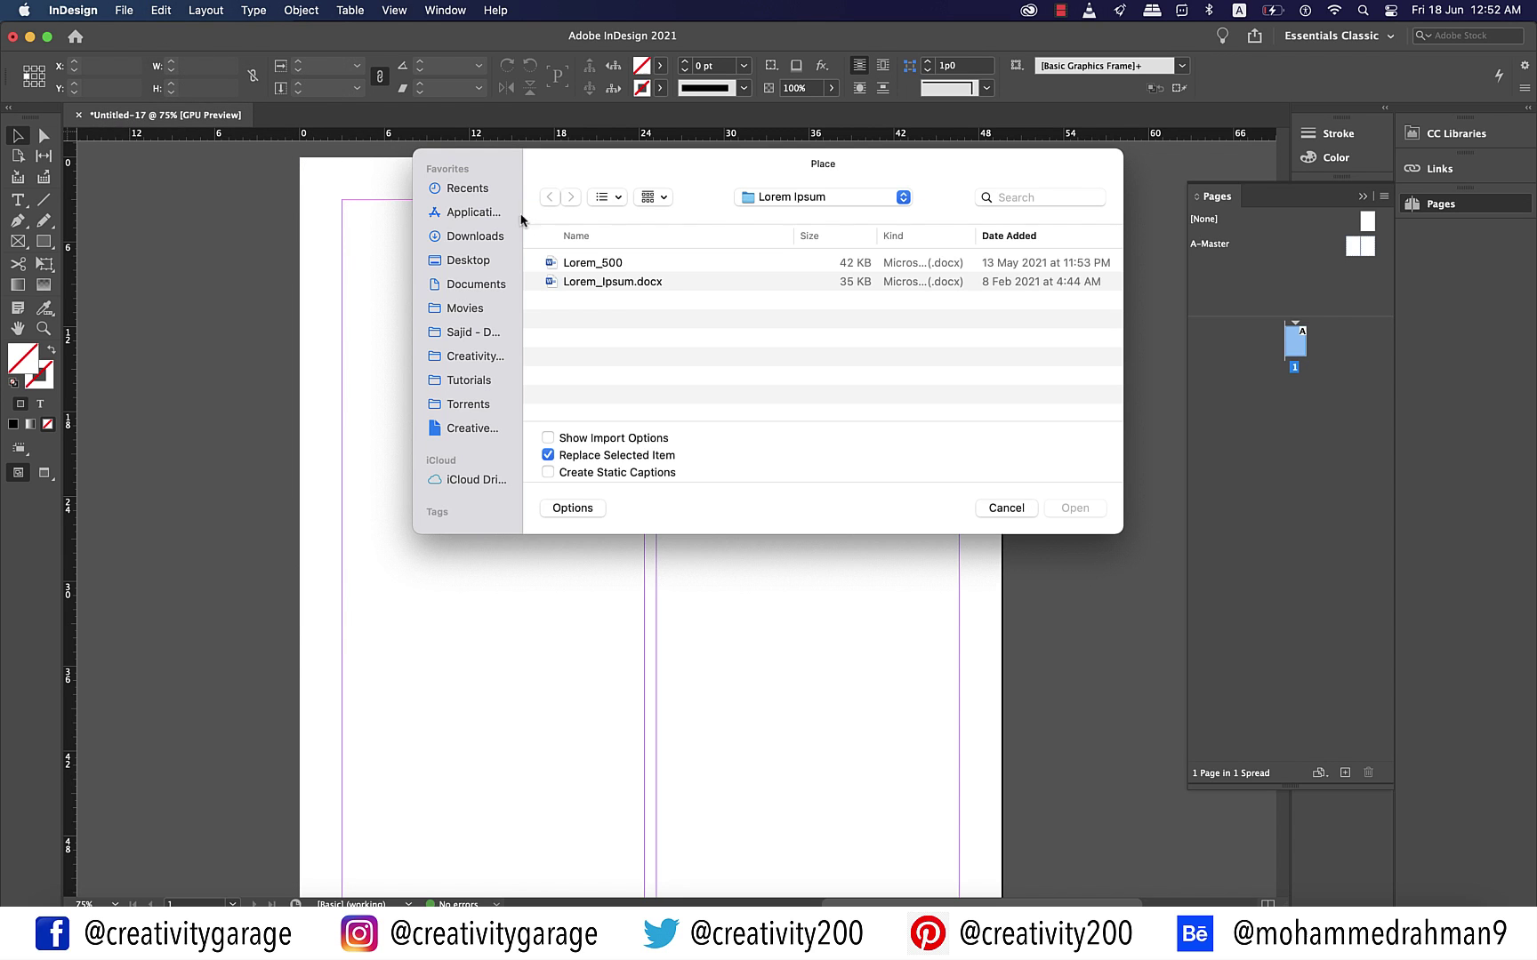
click(610, 264)
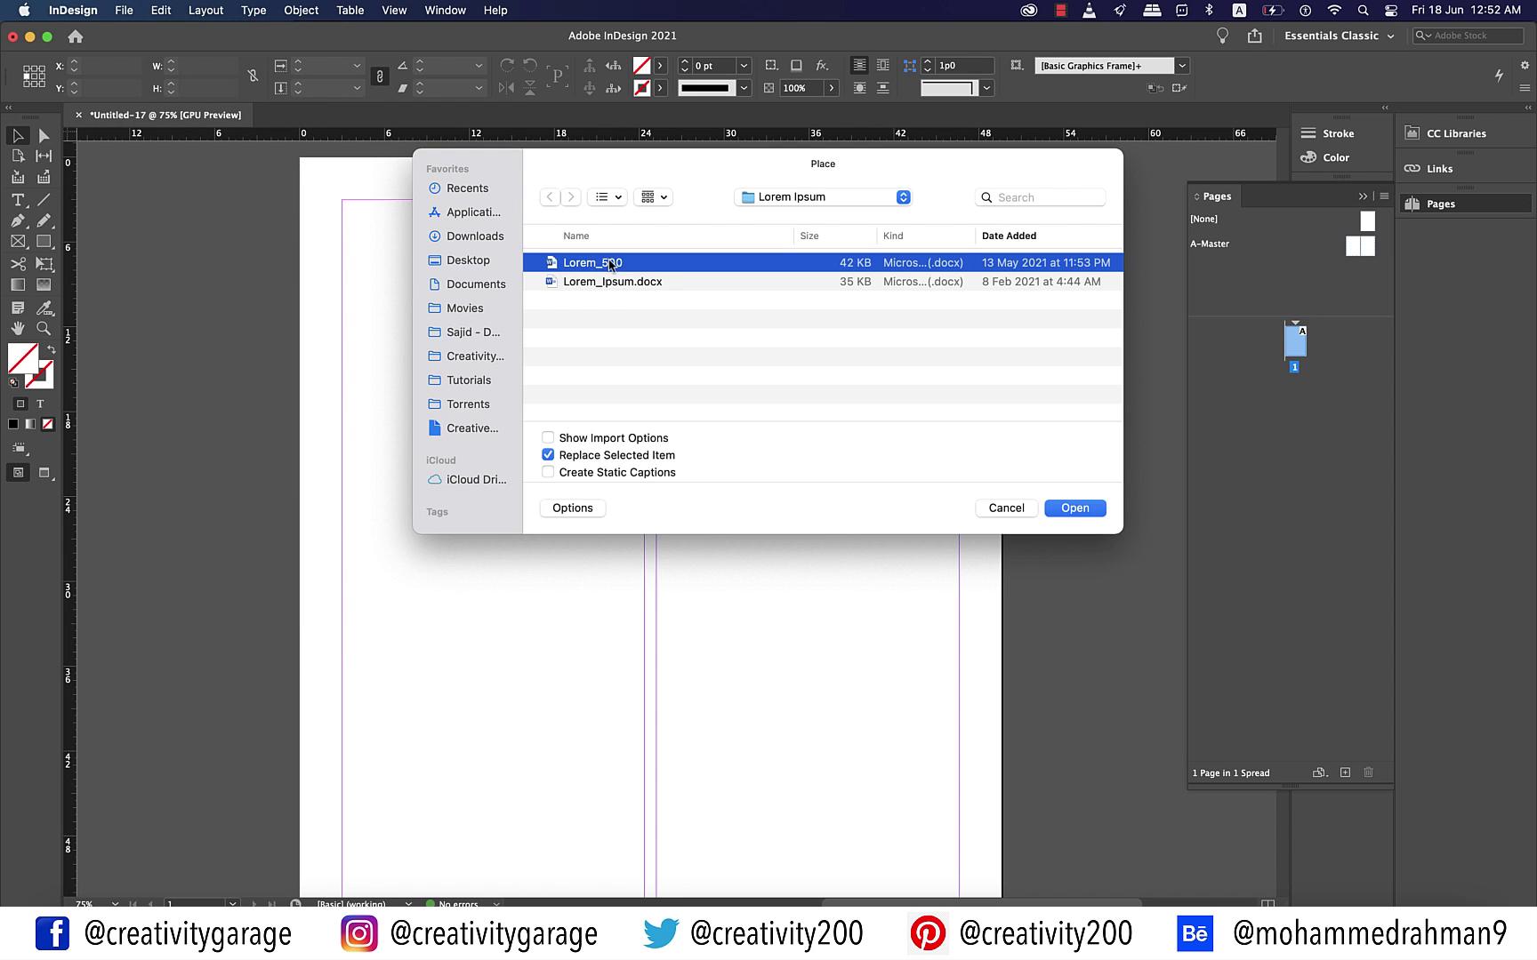
click(1067, 508)
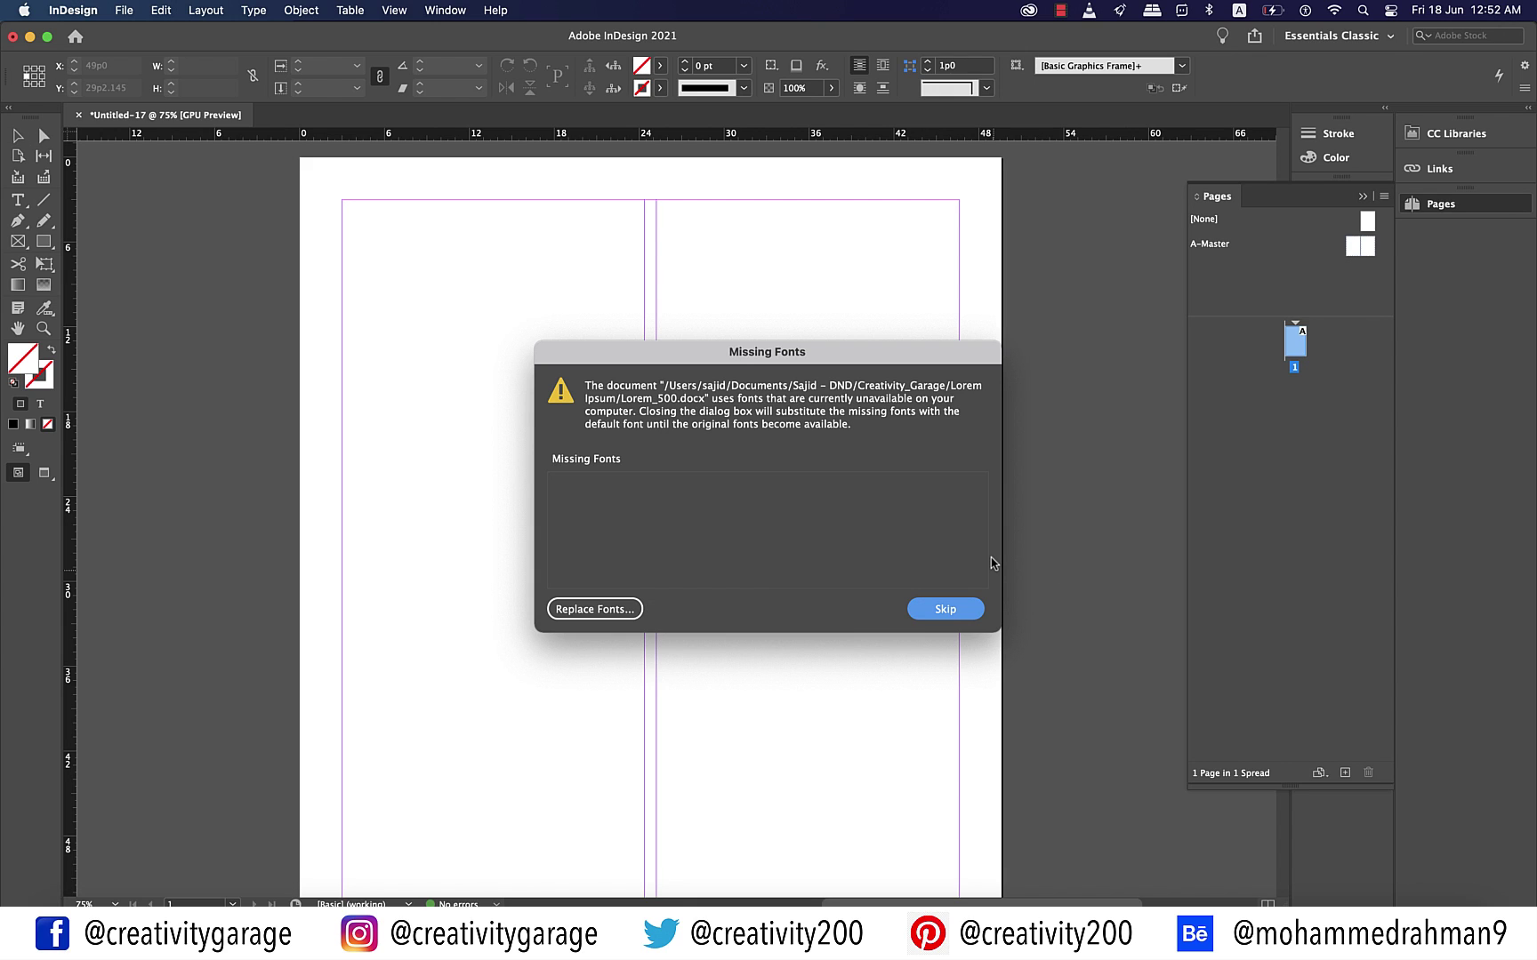
click(955, 610)
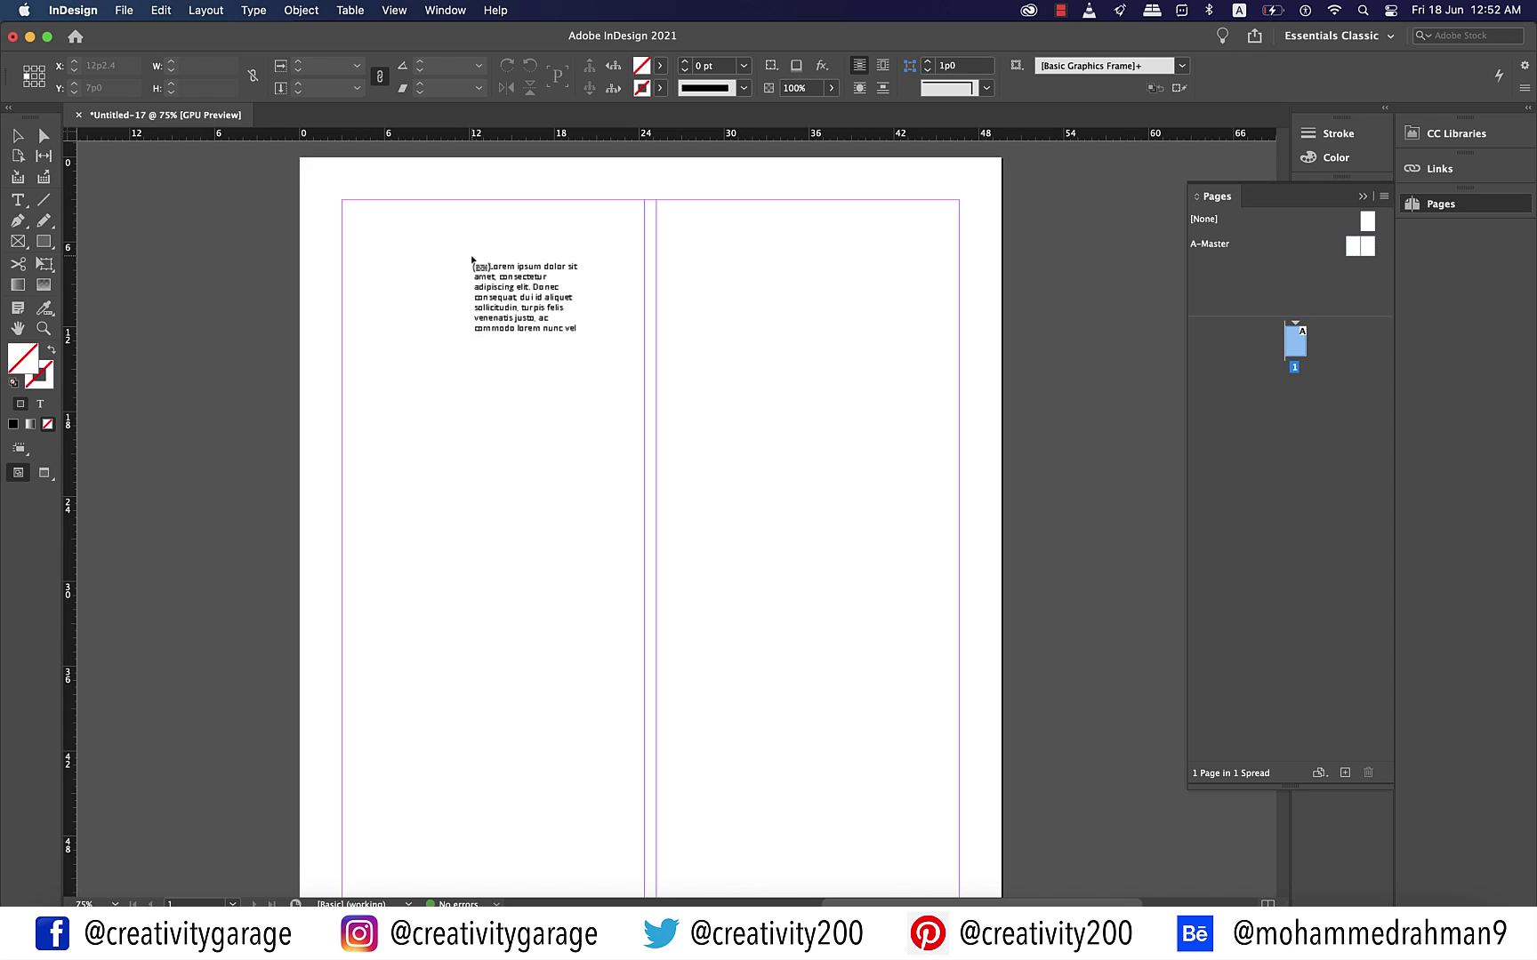
scroll(472, 259, down, 1)
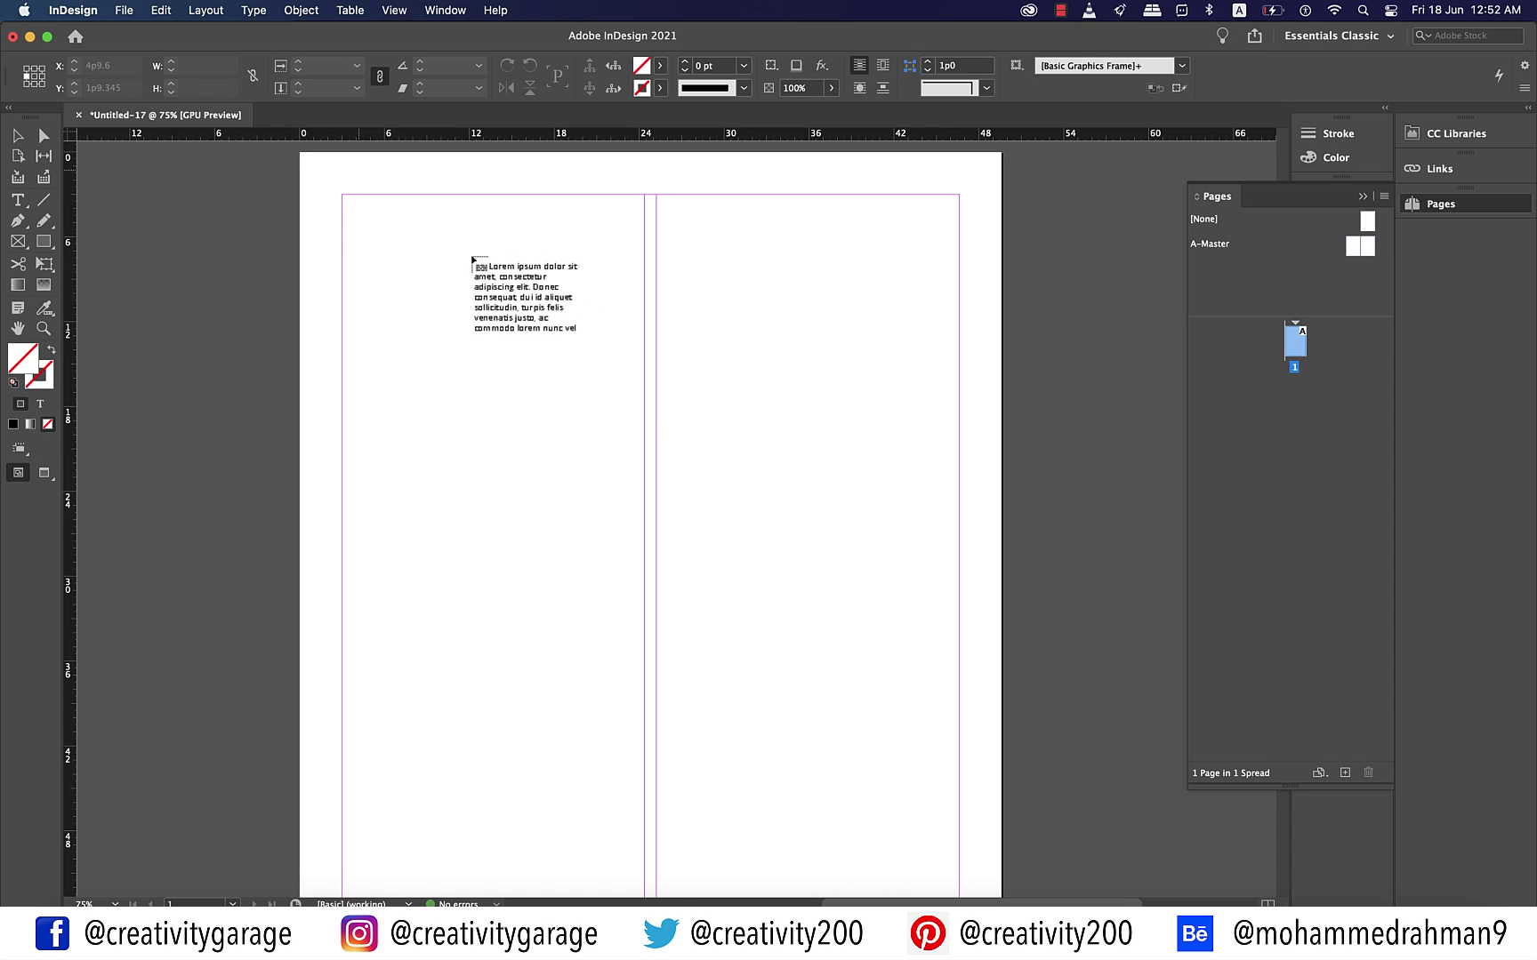
- Autoflow the text into the primary frame, then set the cursor before "Maecenas" on page 10
shift+click(451, 350)
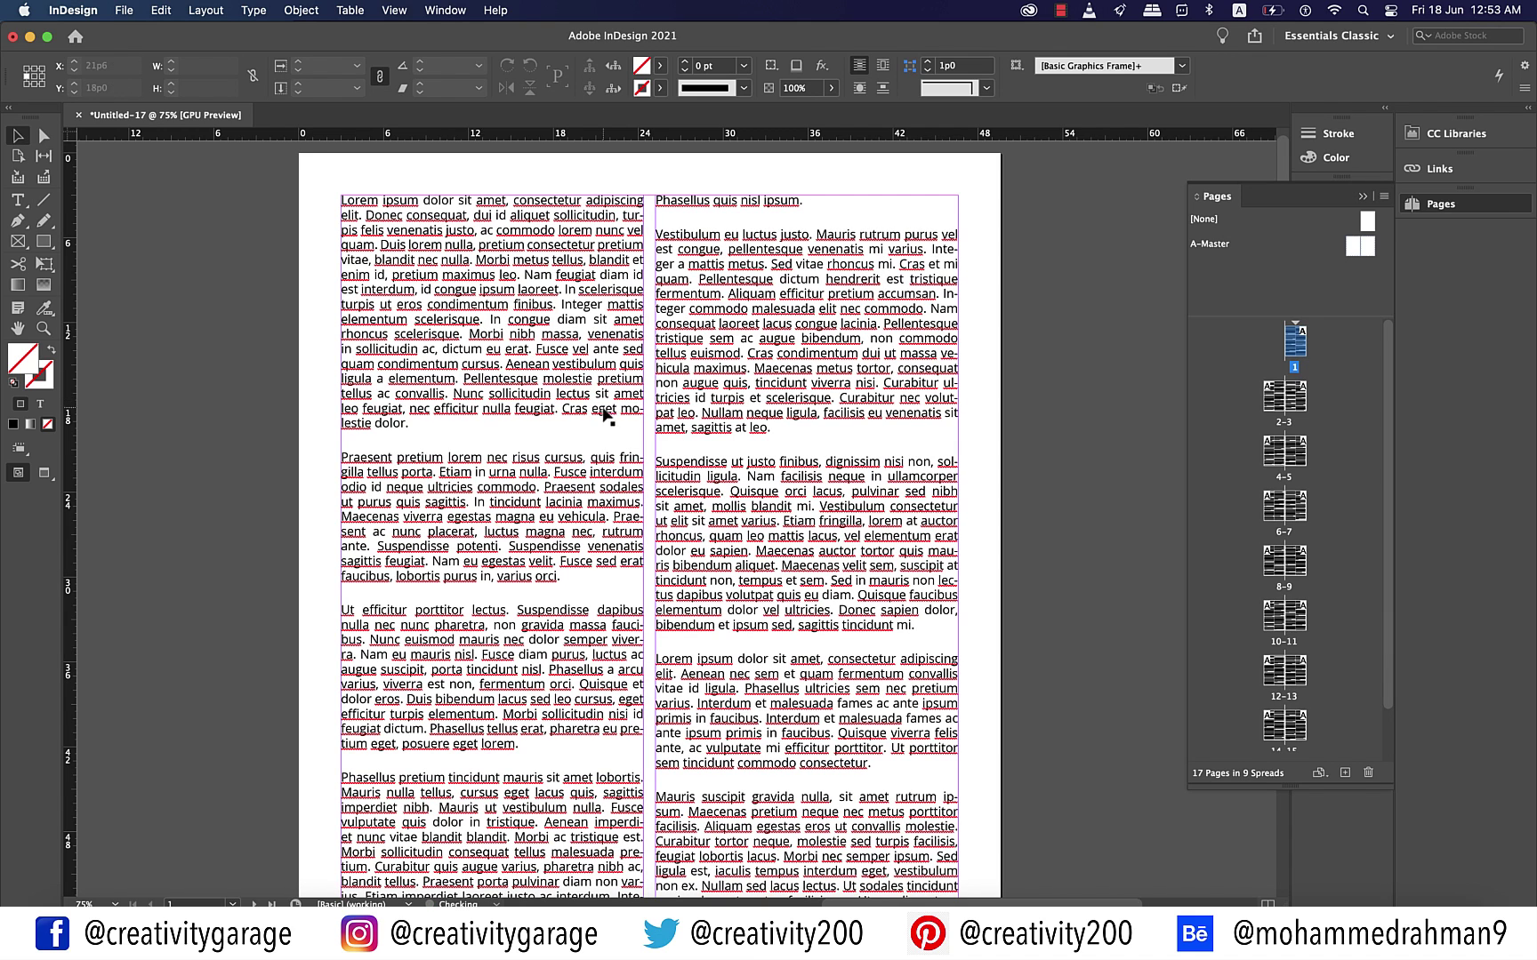
scroll(1318, 569, down, 3)
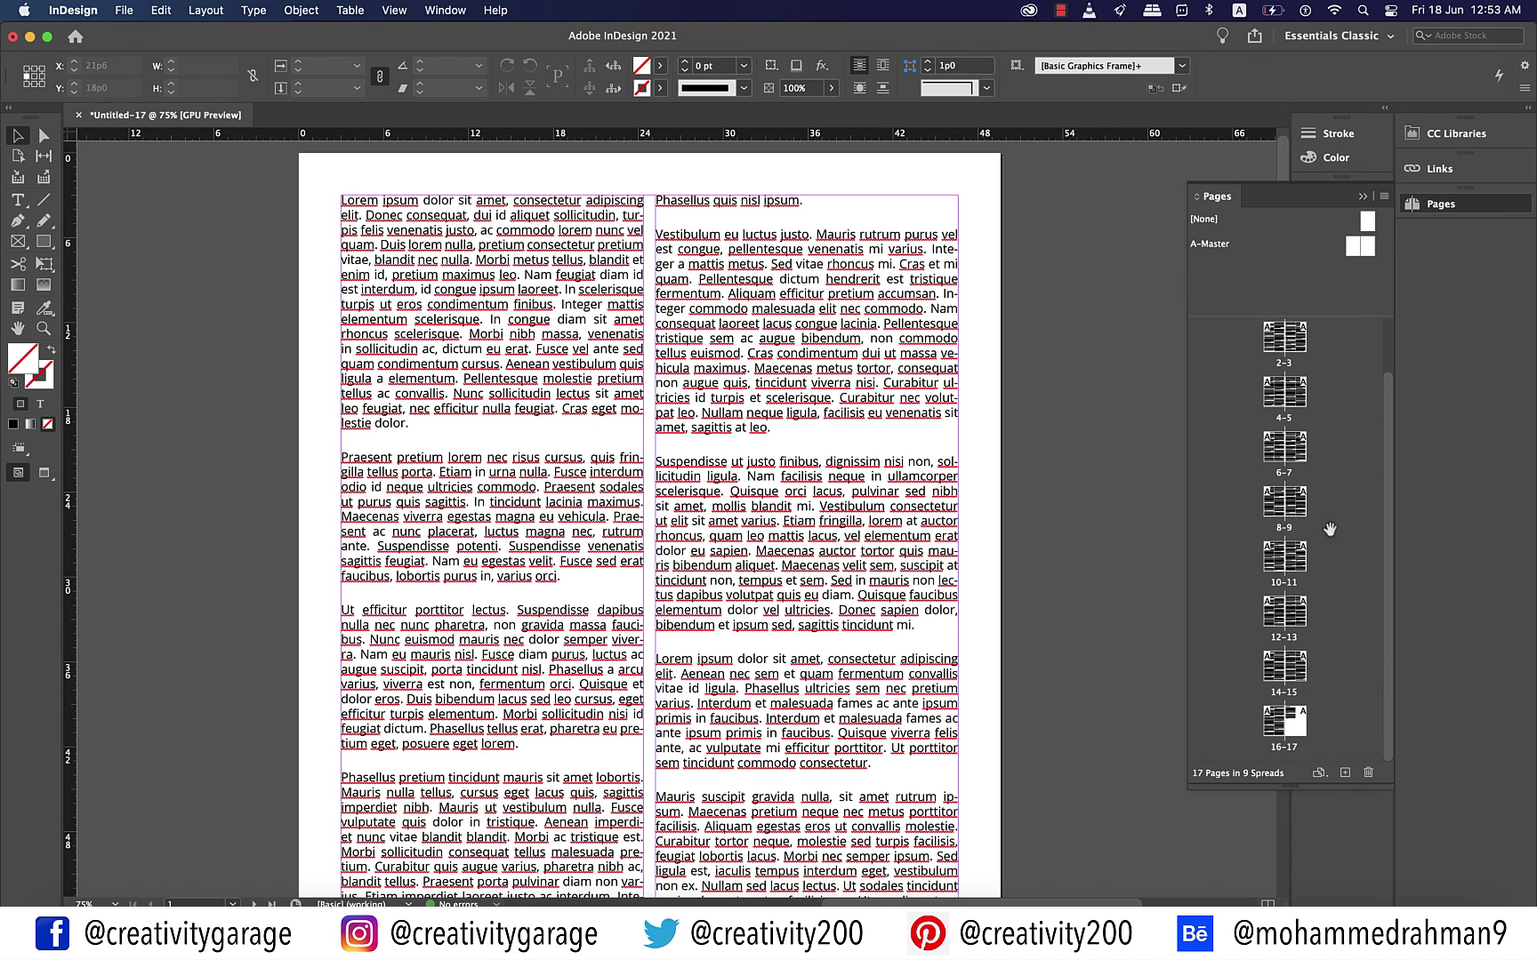
double_click(1274, 558)
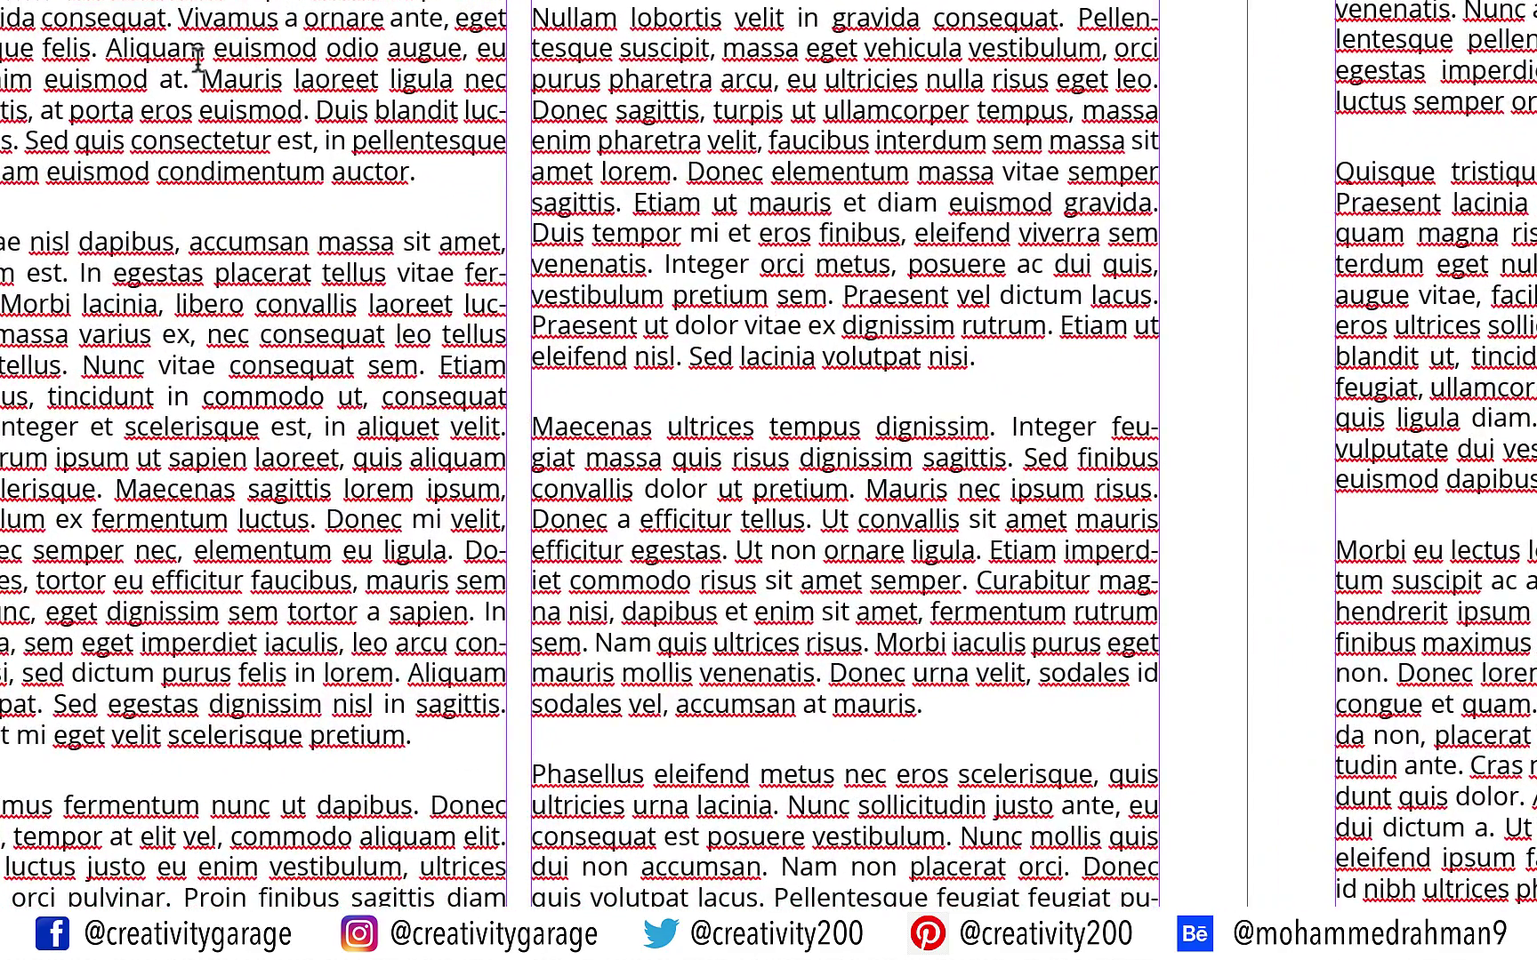
click(534, 425)
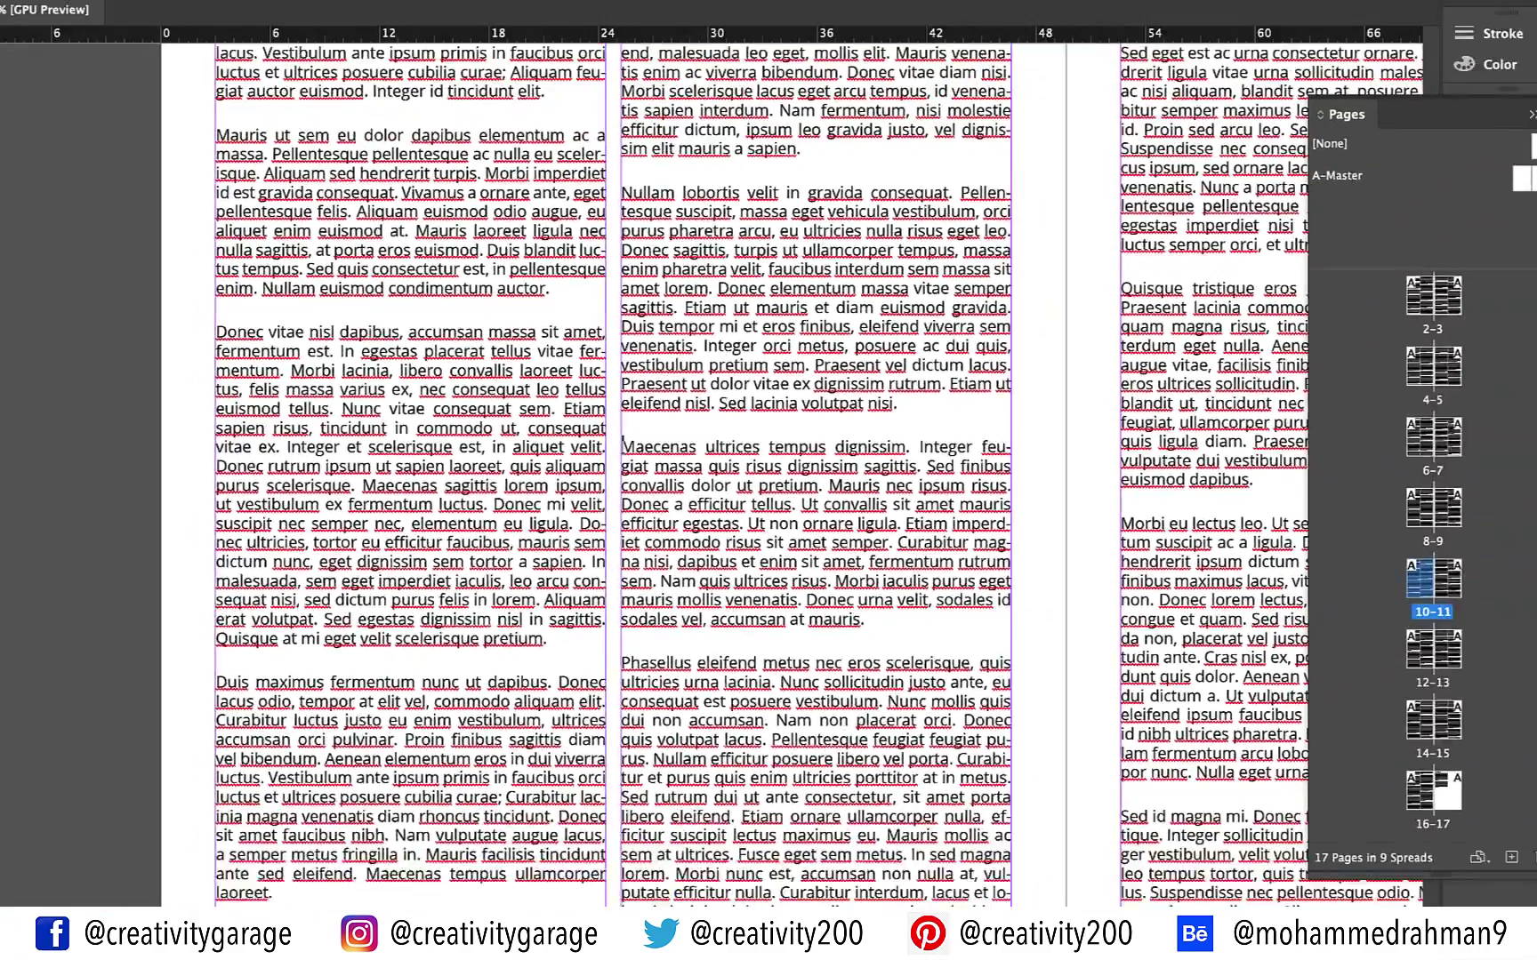
- Insert a page break before the Maecenas paragraph
click(254, 10)
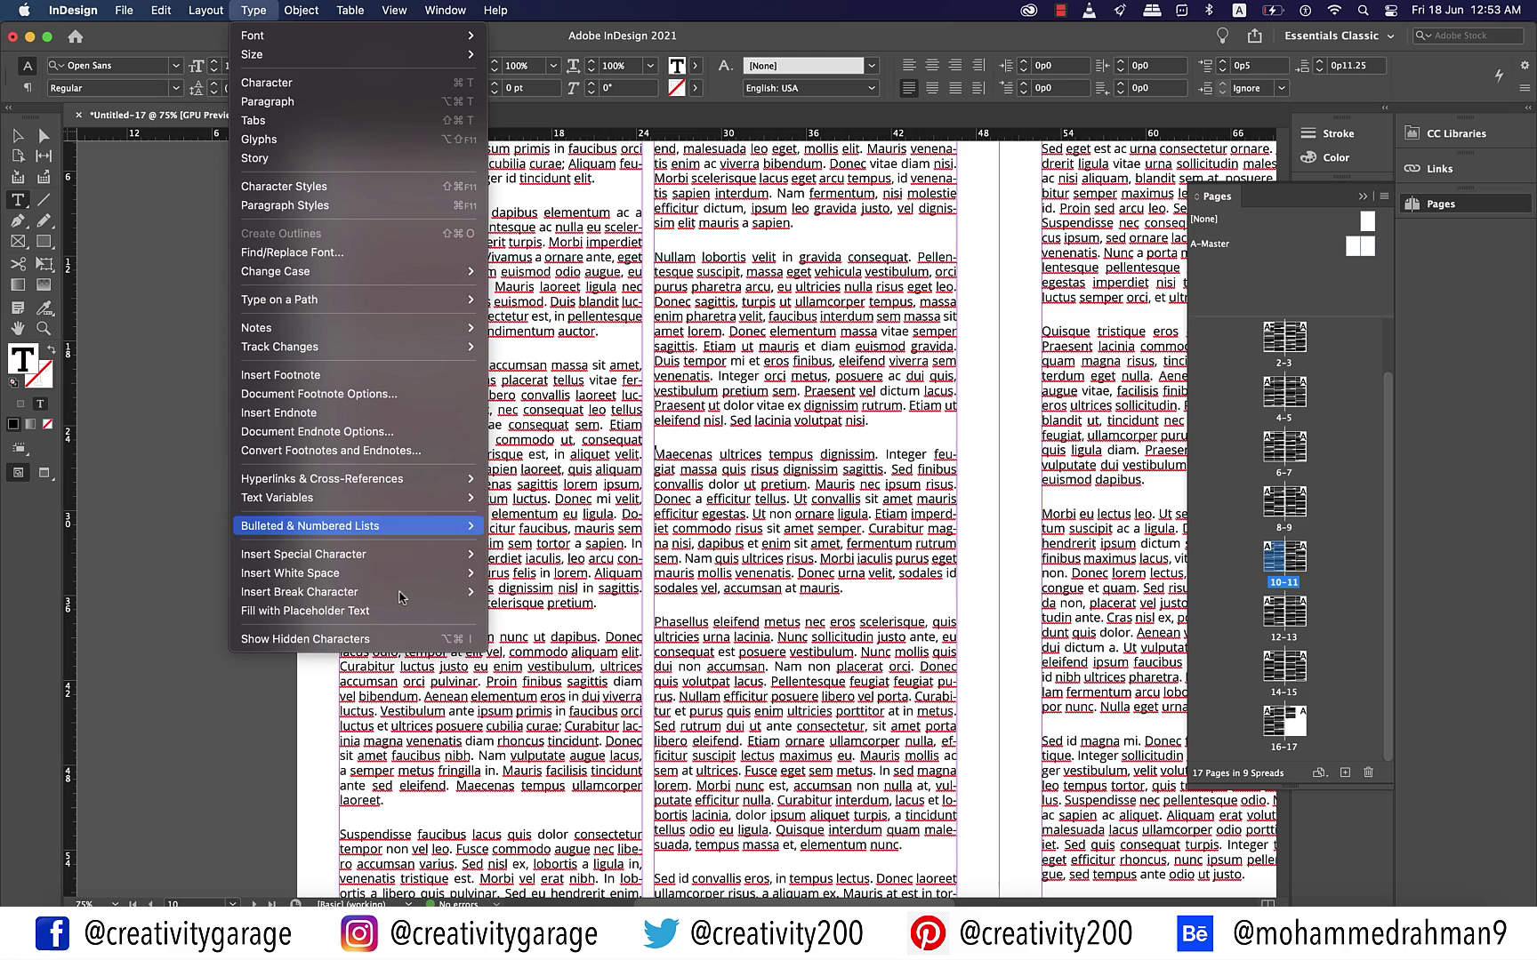
mouse_move(399, 597)
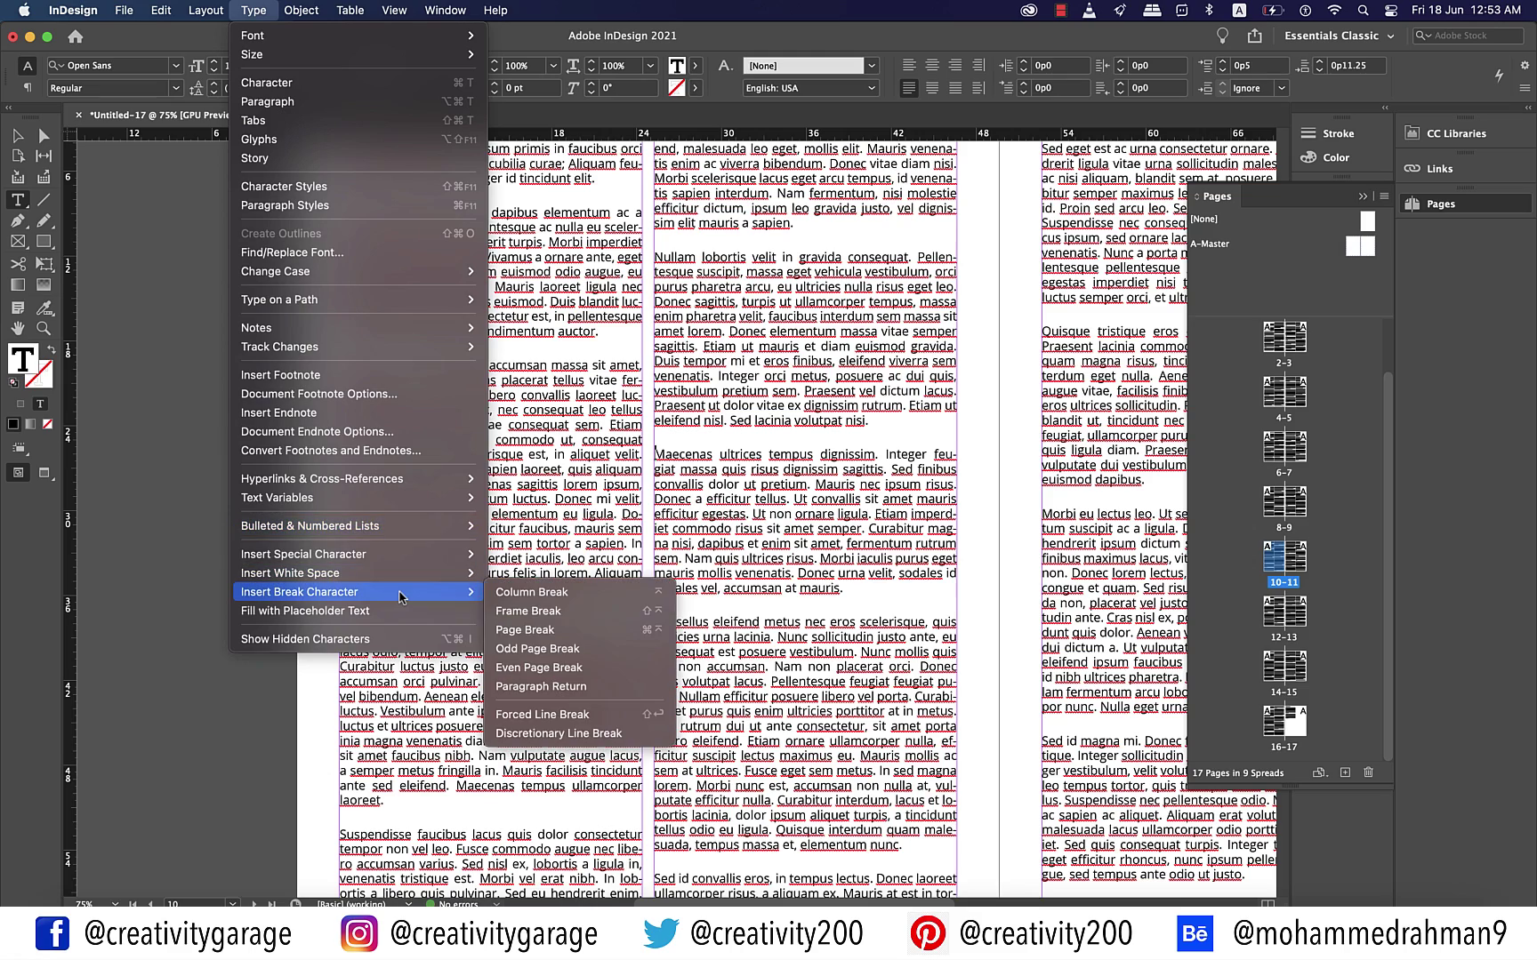
click(536, 631)
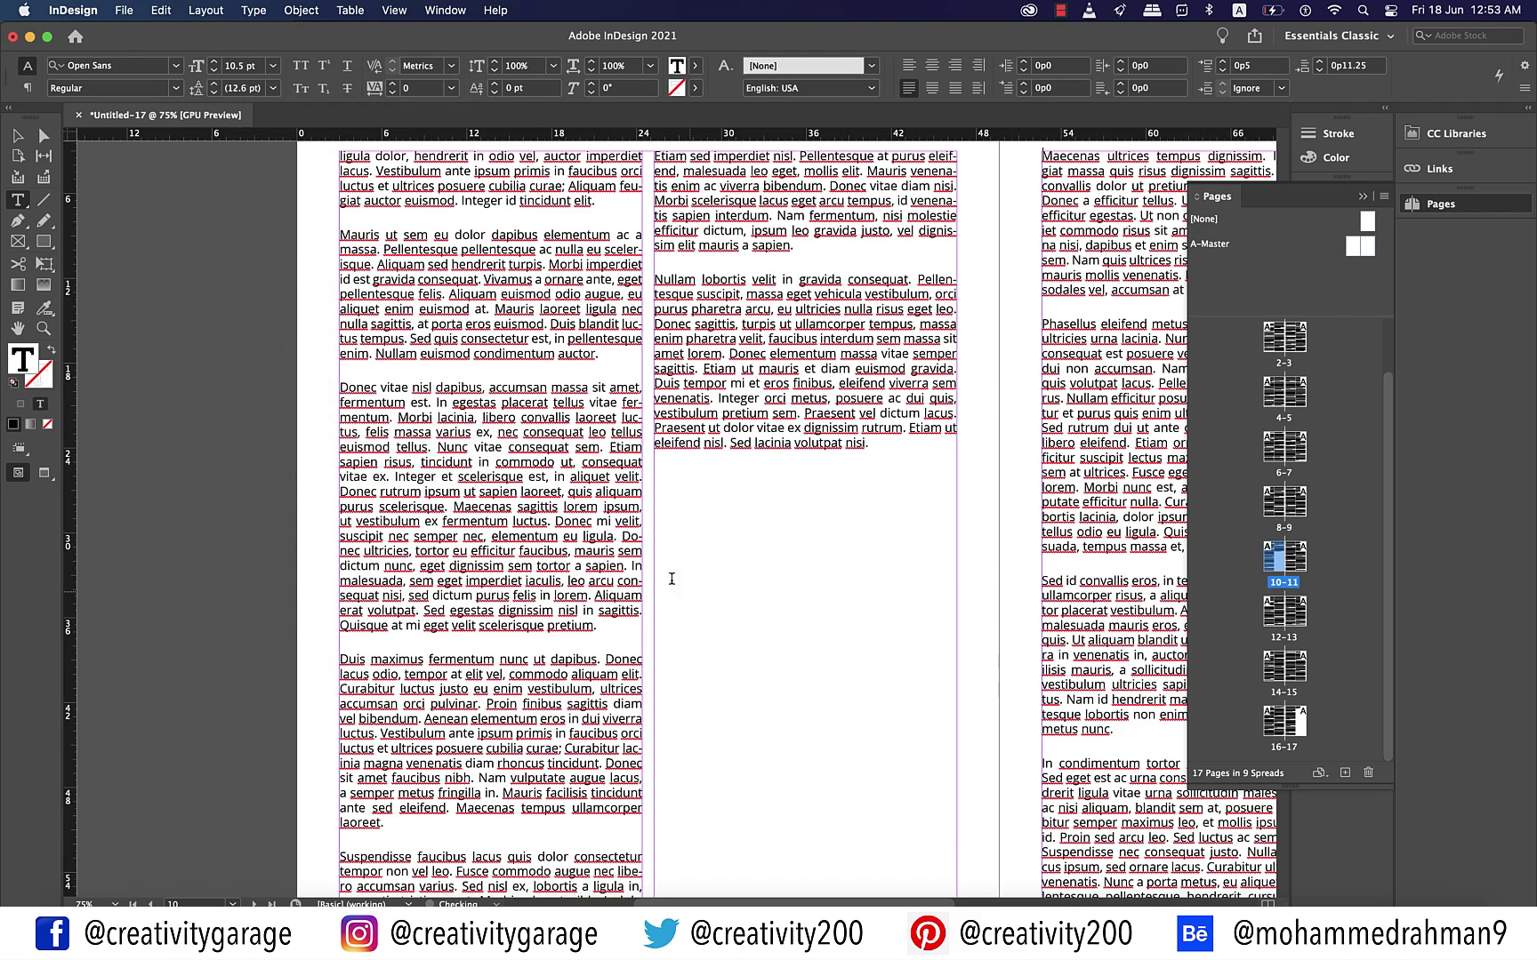
- Apply A-Master to the 10–11 spread
scroll(718, 561, right, 5)
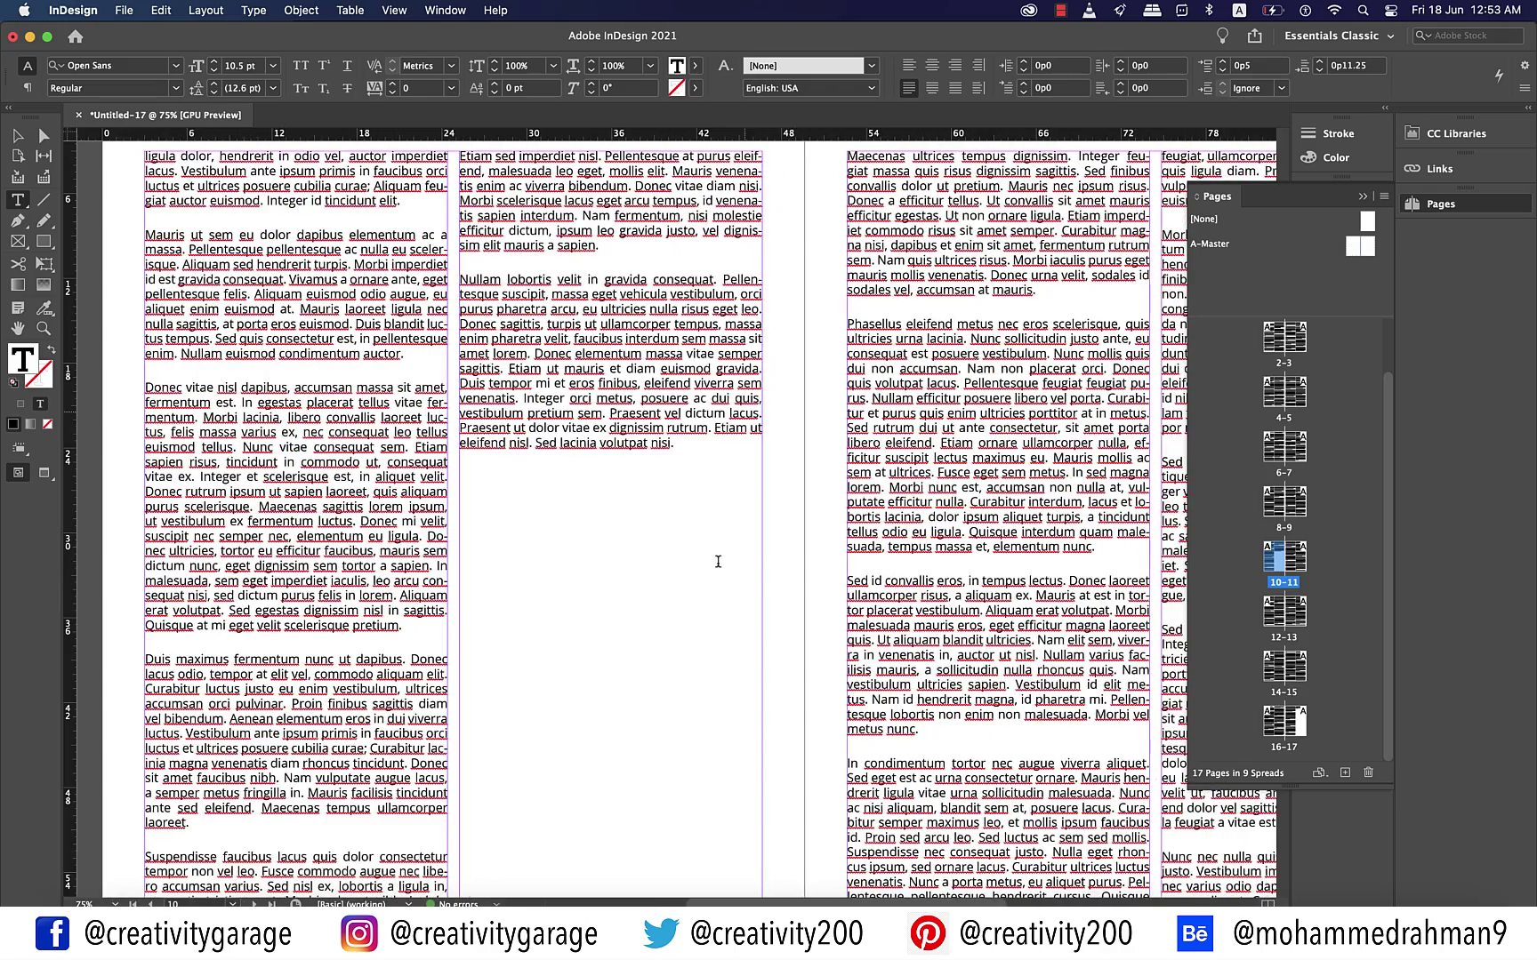
scroll(718, 561, right, 3)
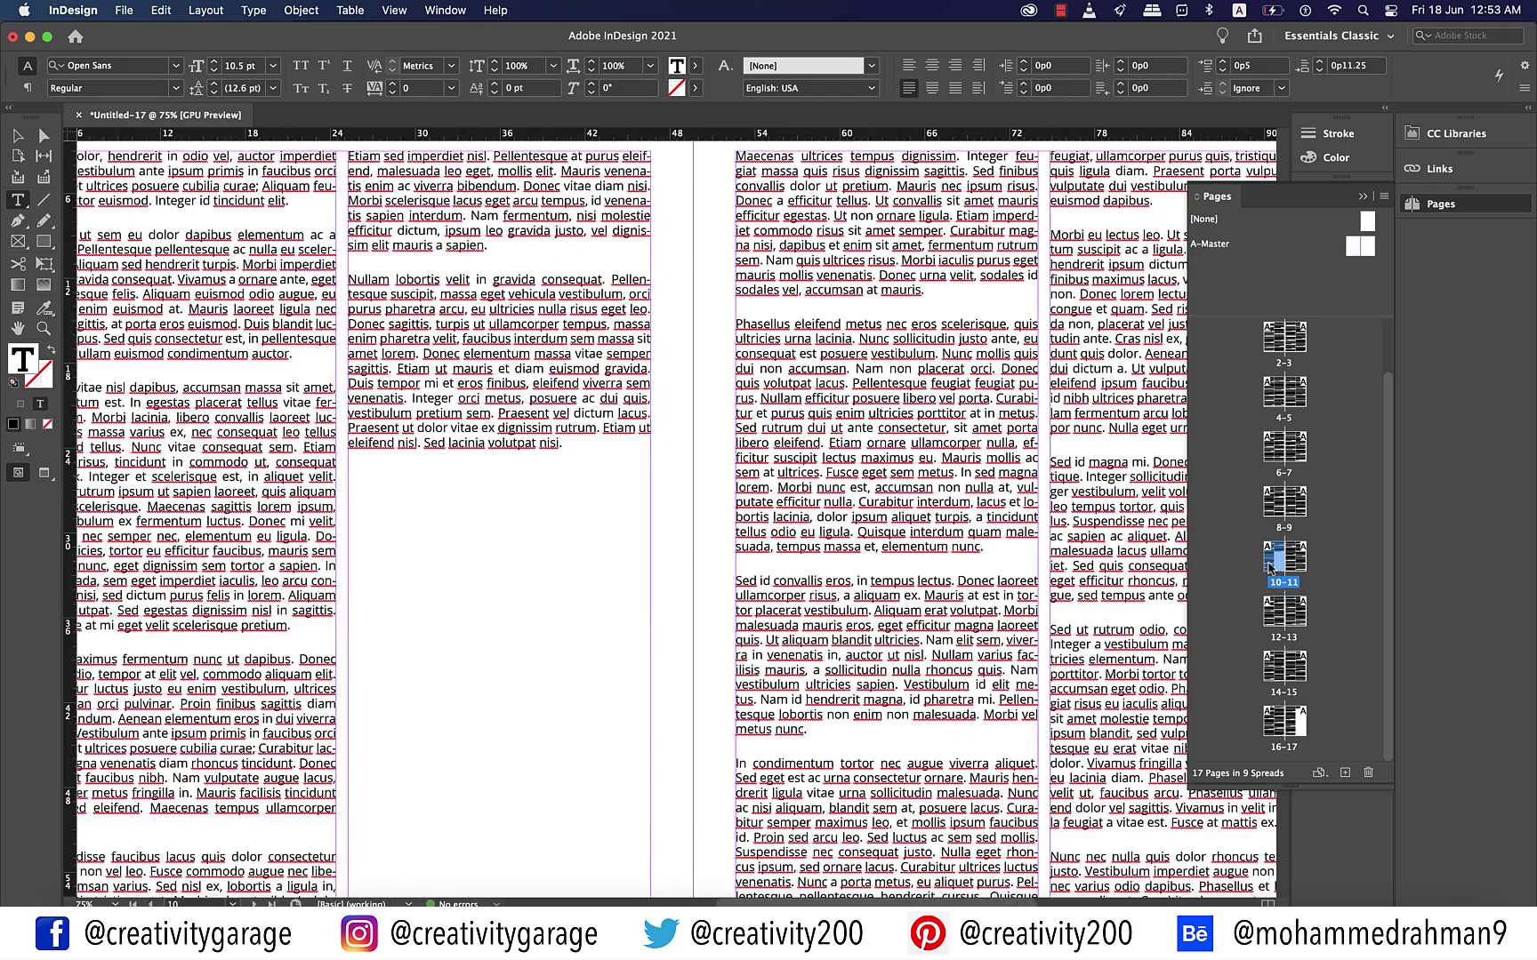
drag(1301, 567, 1301, 567)
- Create a new two-page master with prefix B, named B-Master
right_click(1327, 288)
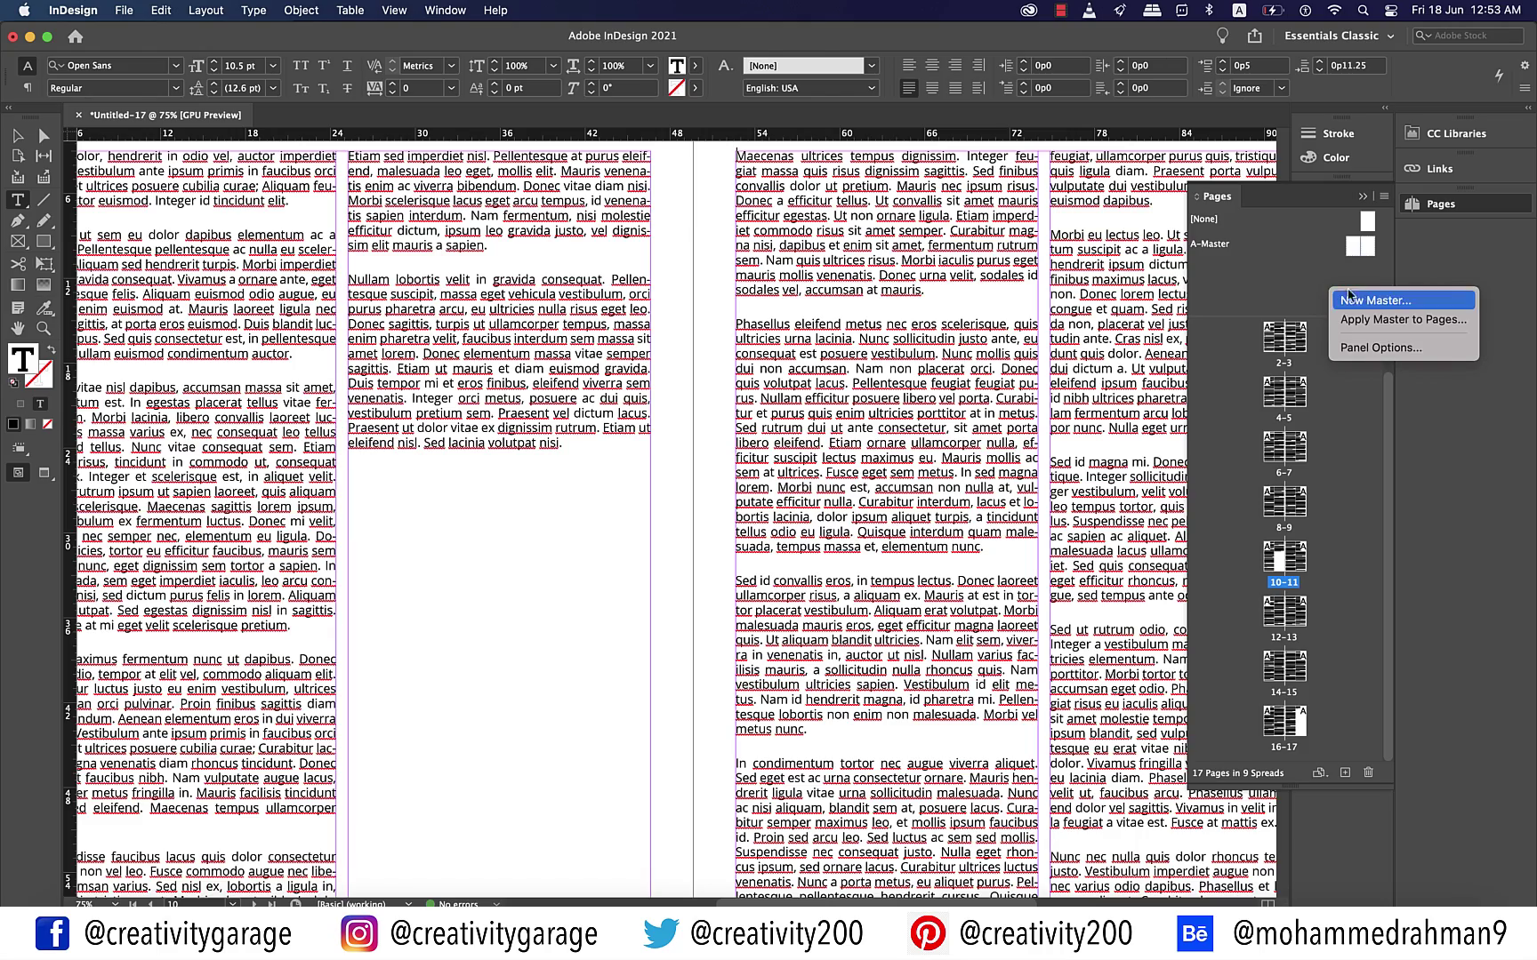
click(1374, 300)
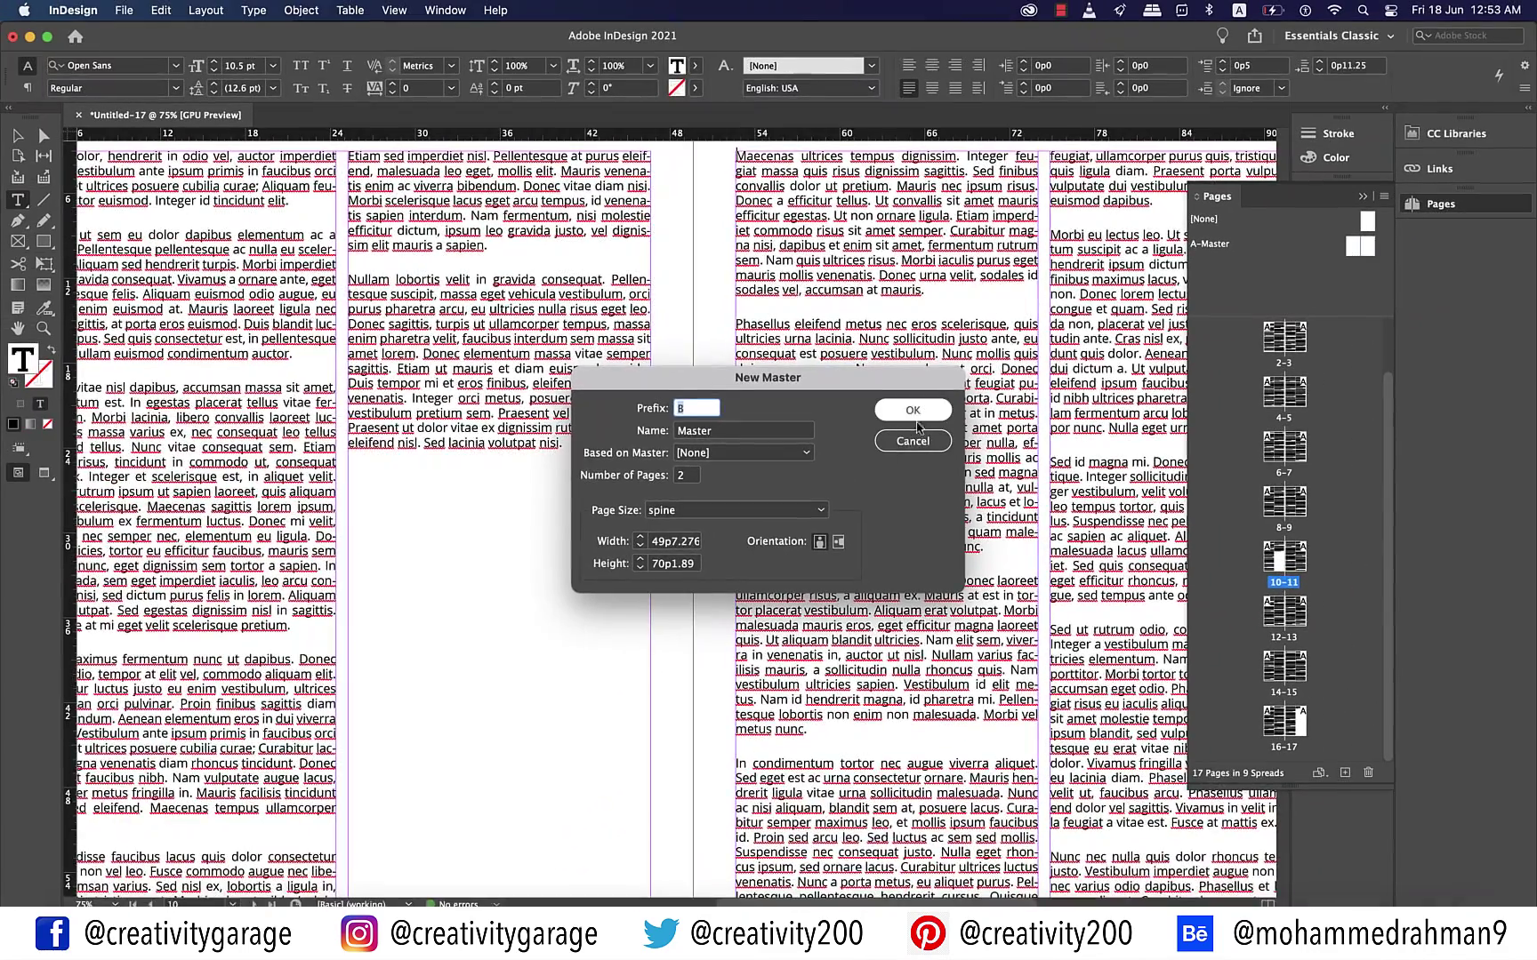
click(934, 383)
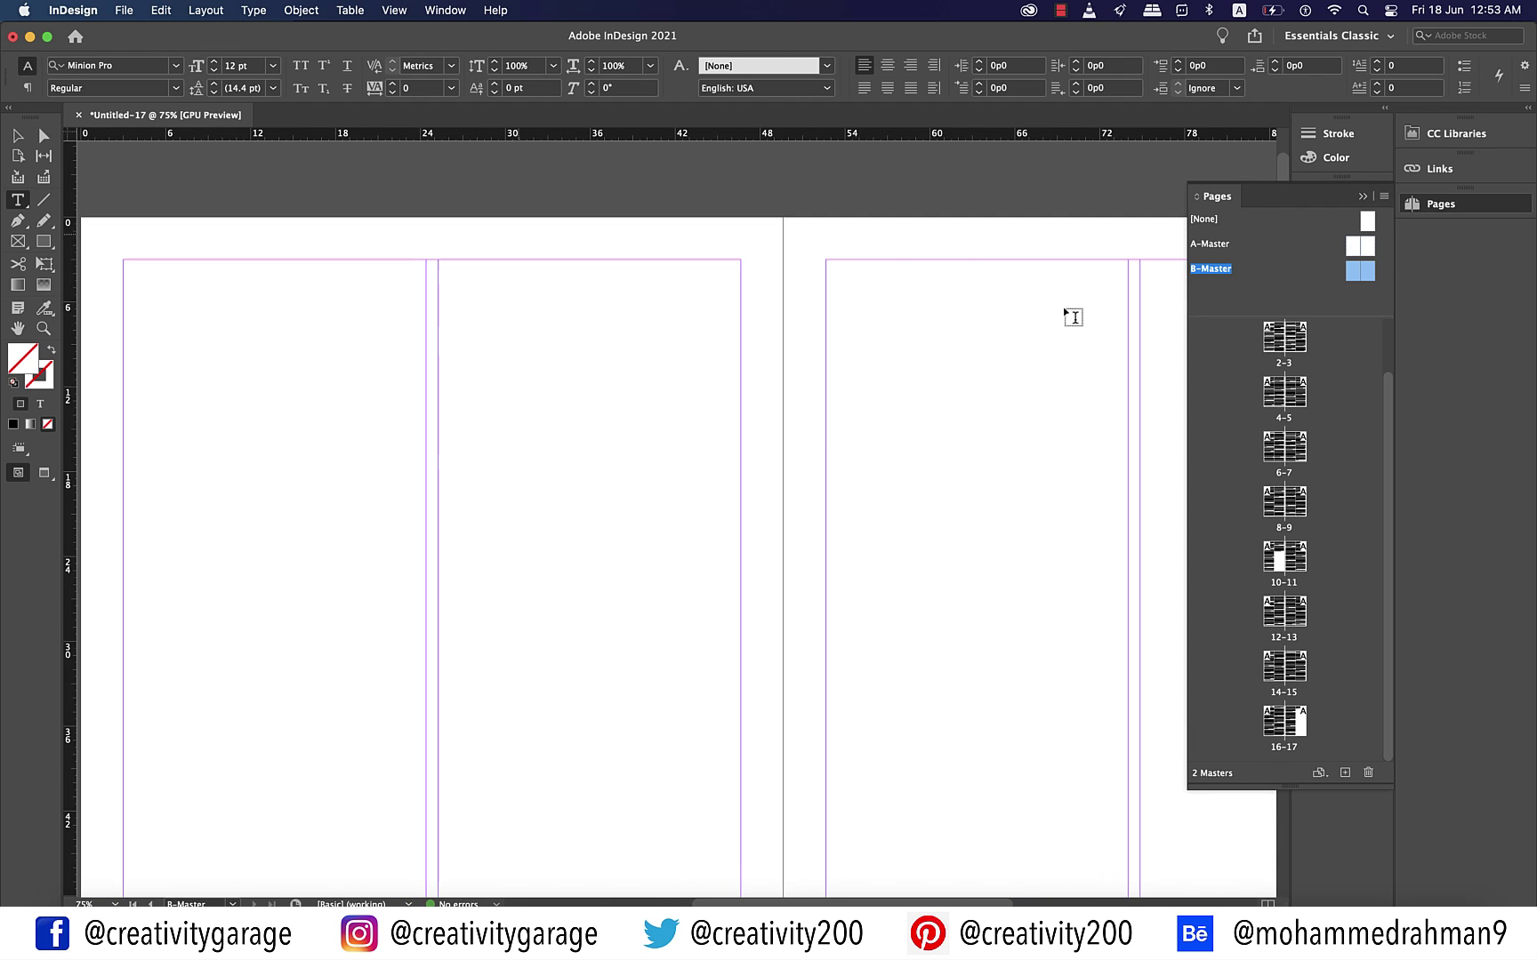
click(22, 136)
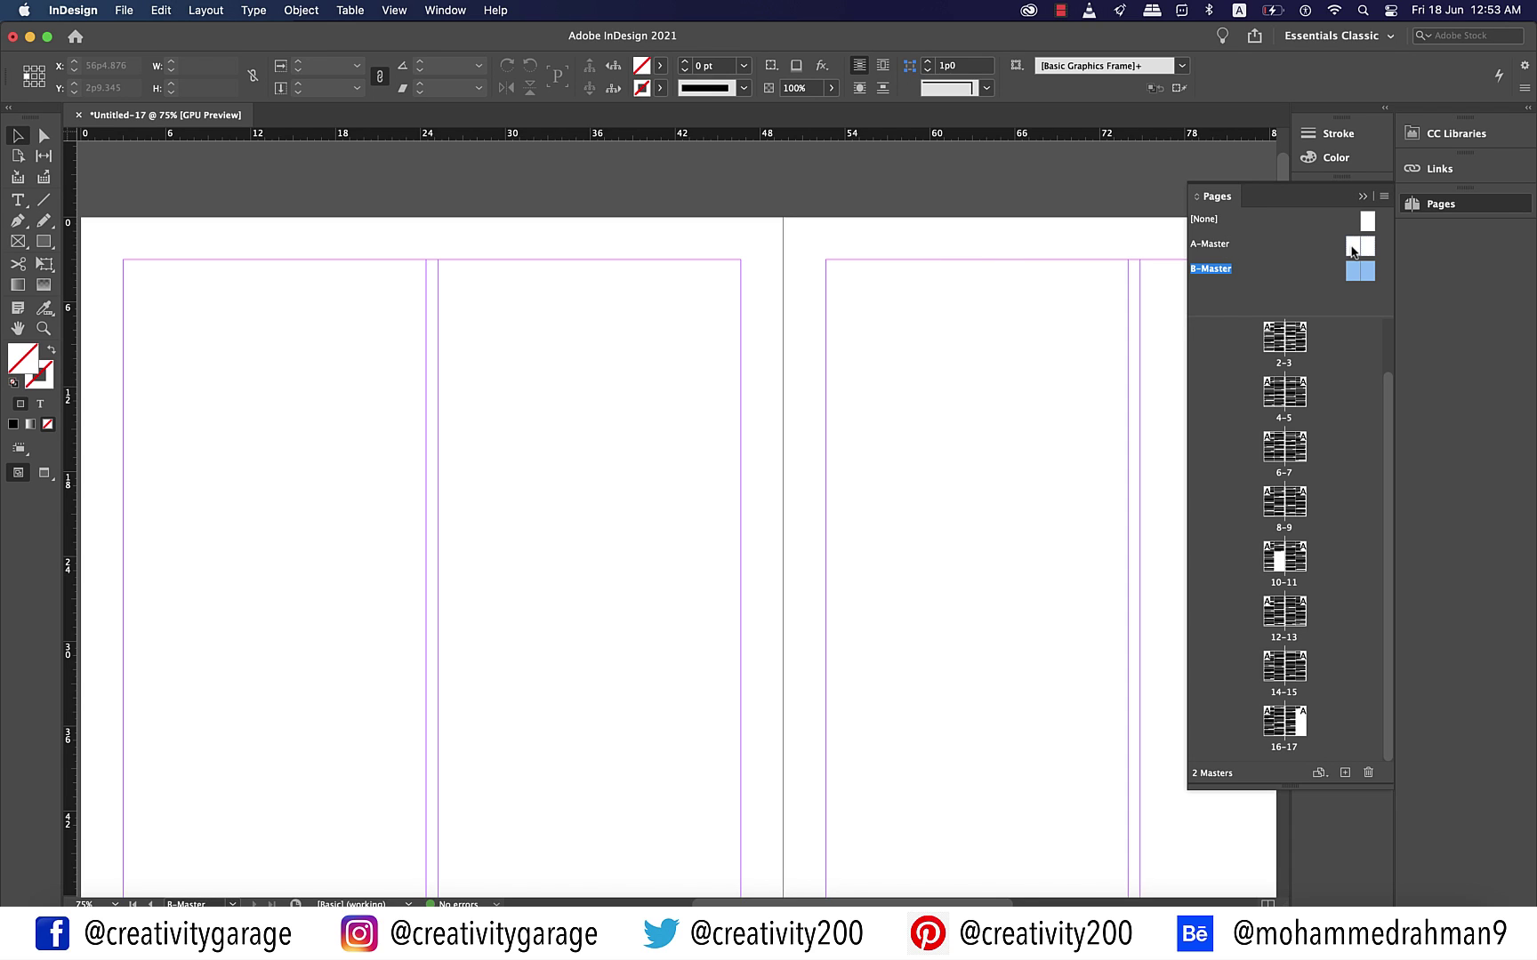
- Copy both text frames from A-Master
double_click(1353, 252)
key(super+a)
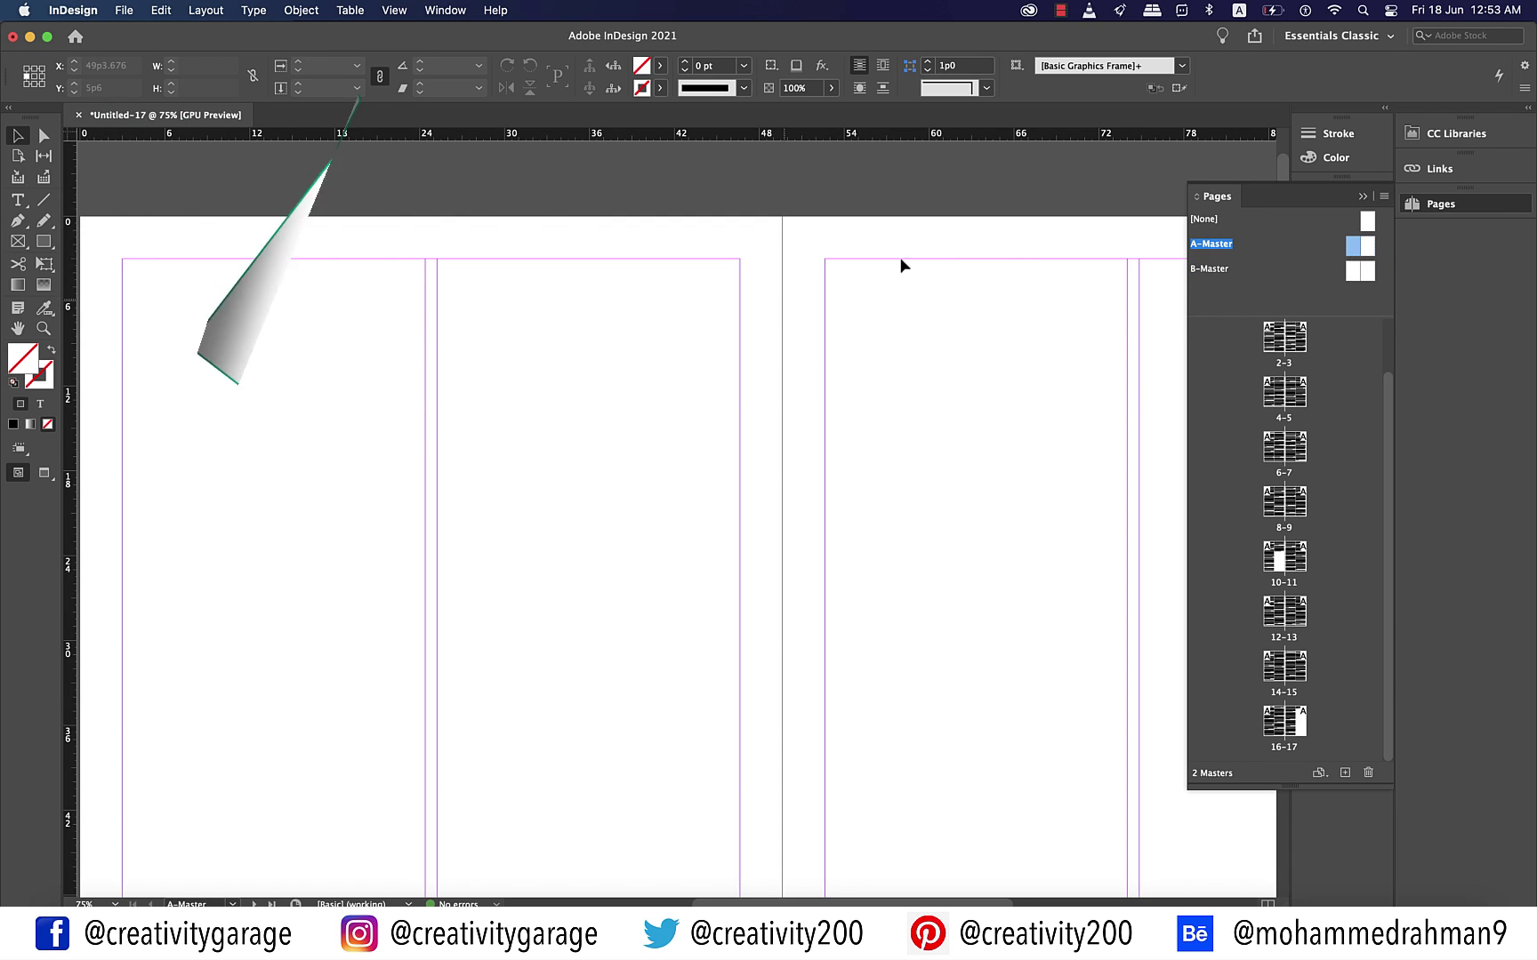
click(833, 258)
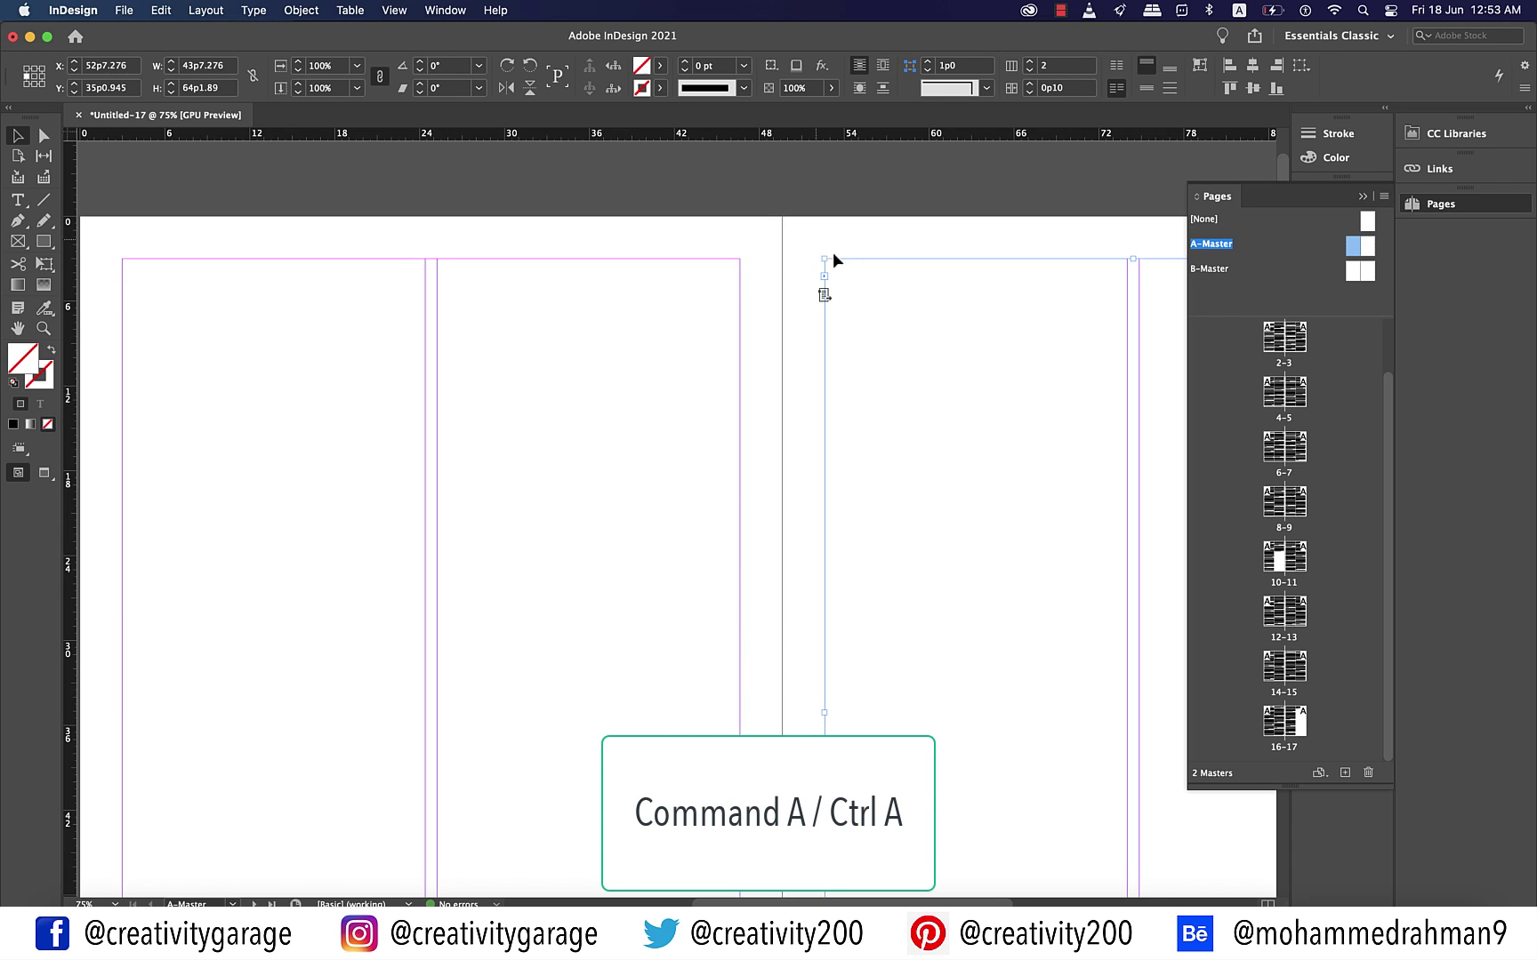
click(795, 241)
key(super+a)
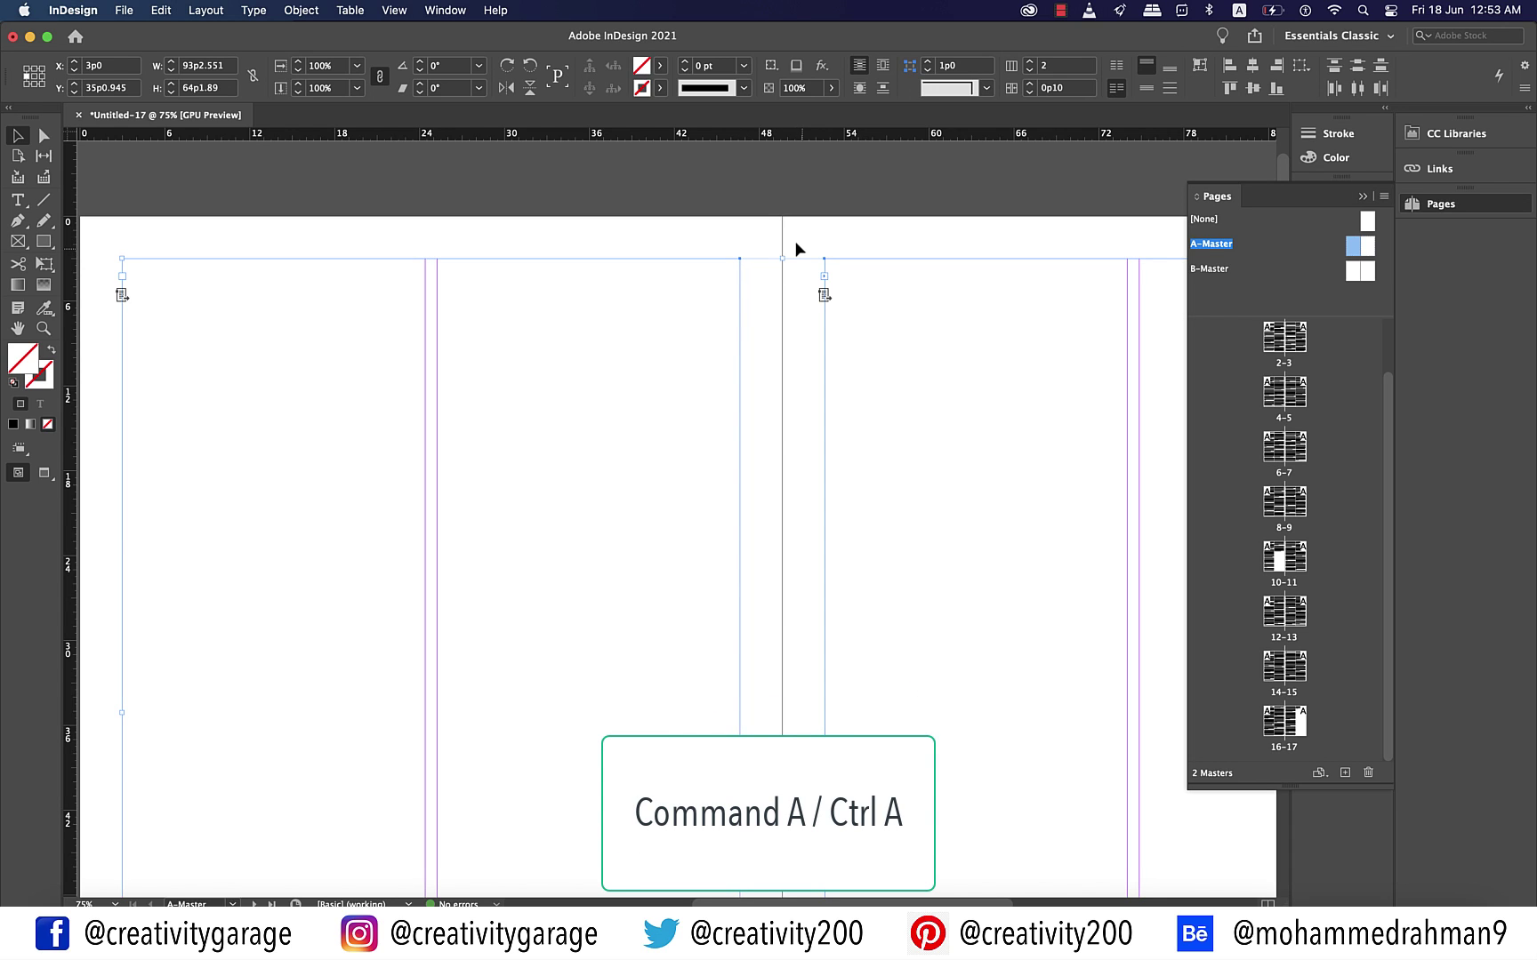
key(super+c)
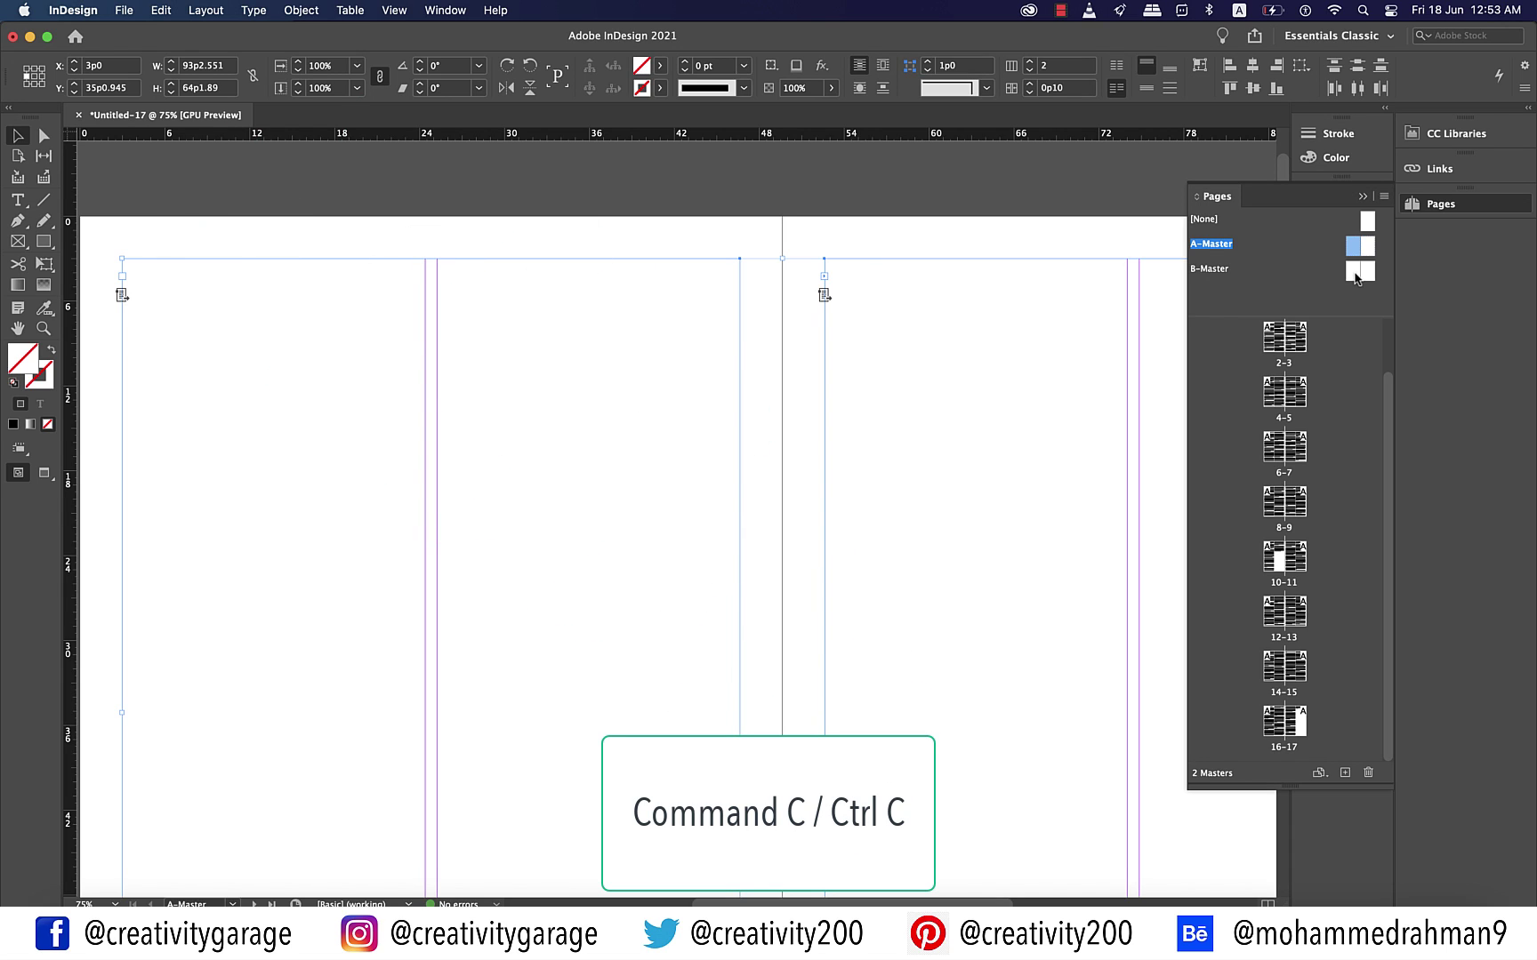
- Paste the frames into B-Master and align them to the page margins
double_click(1356, 277)
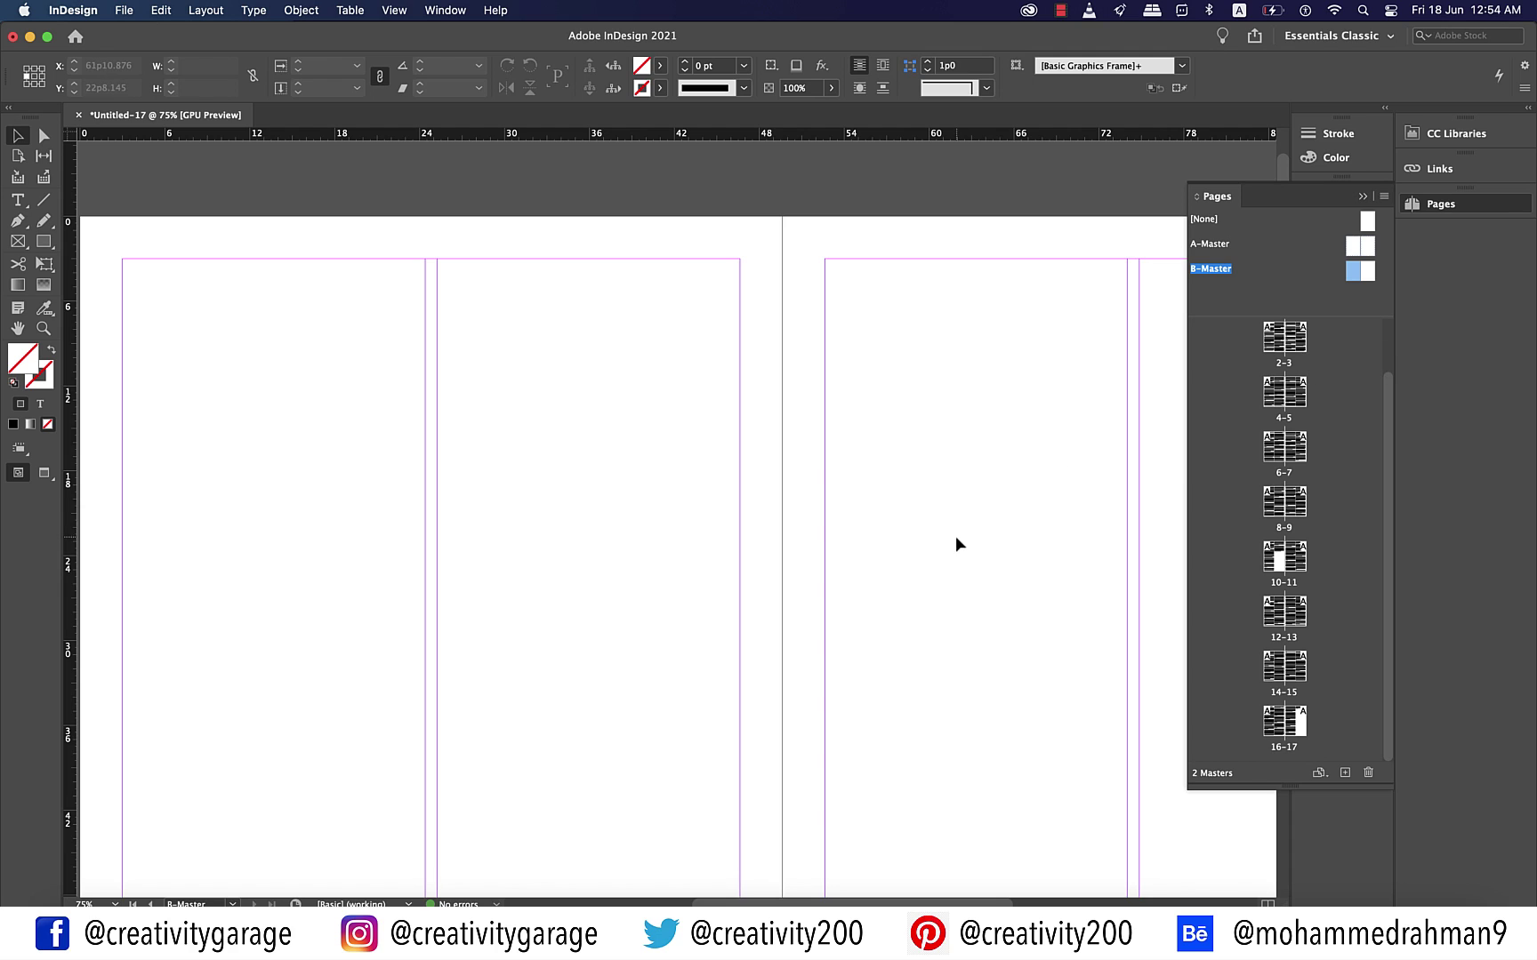
key(super+v)
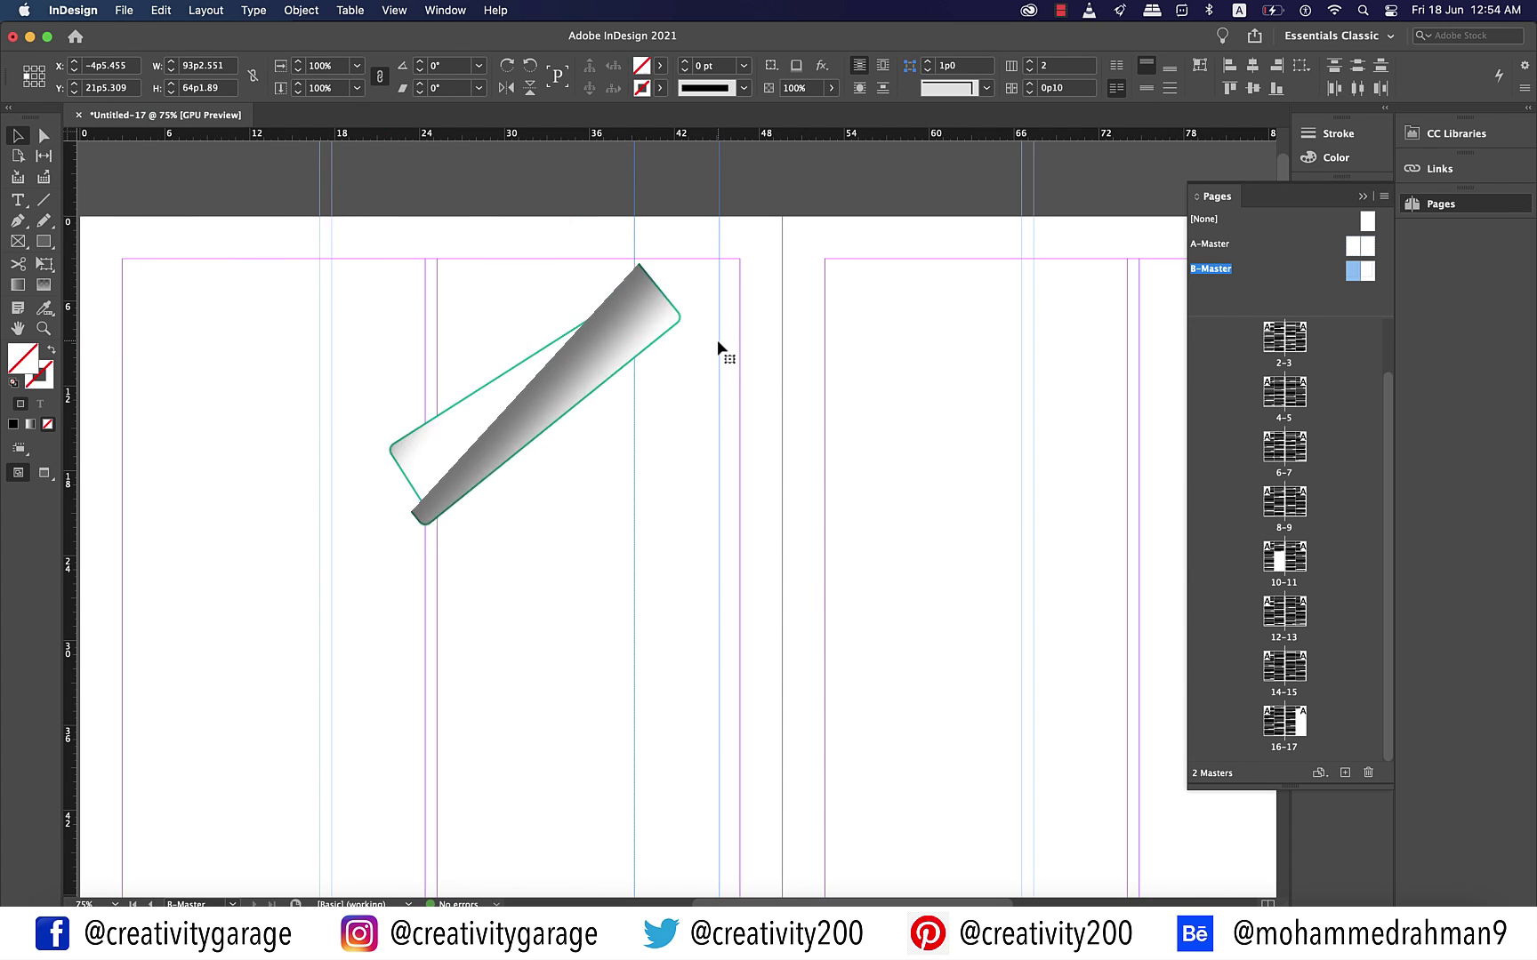
key(super+minus)
key(super+minus)
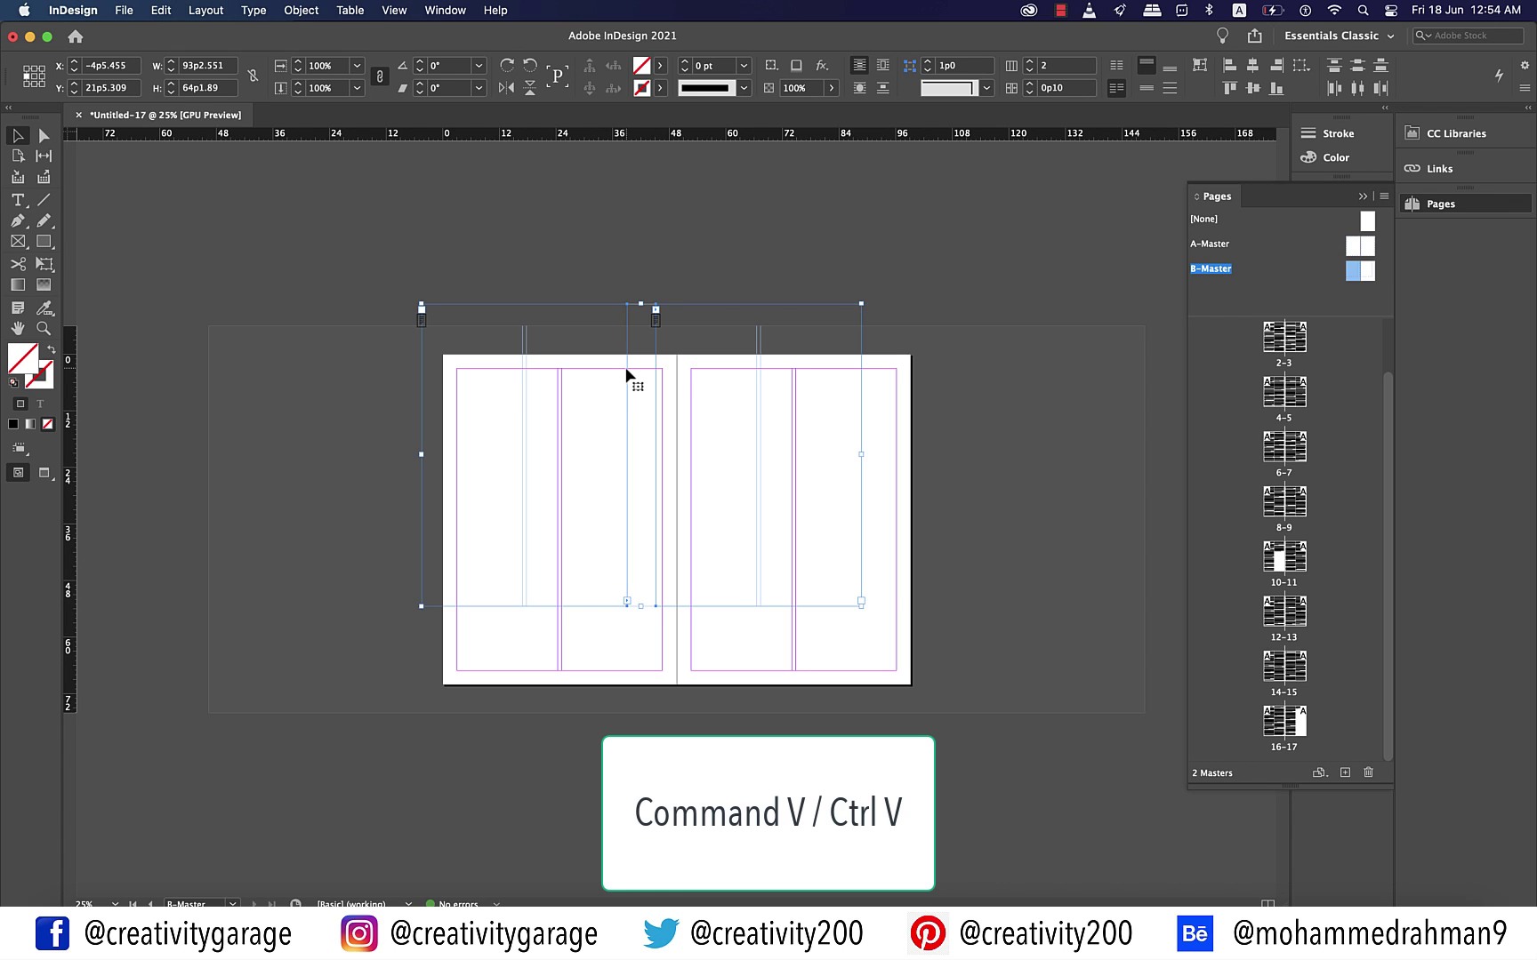
drag(626, 374, 663, 442)
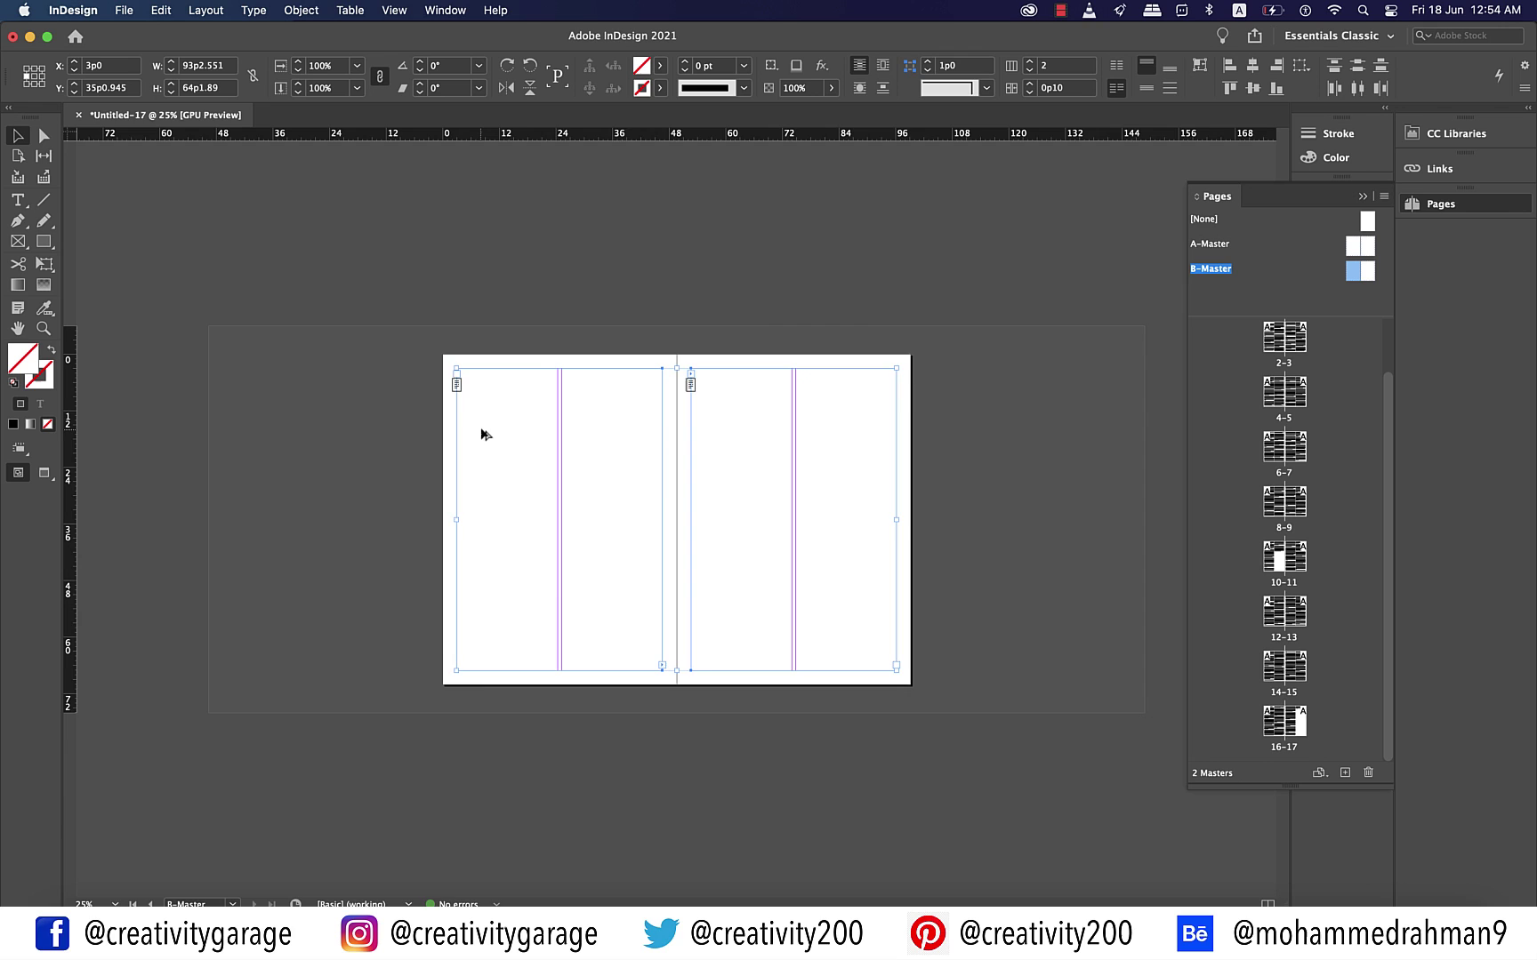
key(super+equal)
key(super+equal)
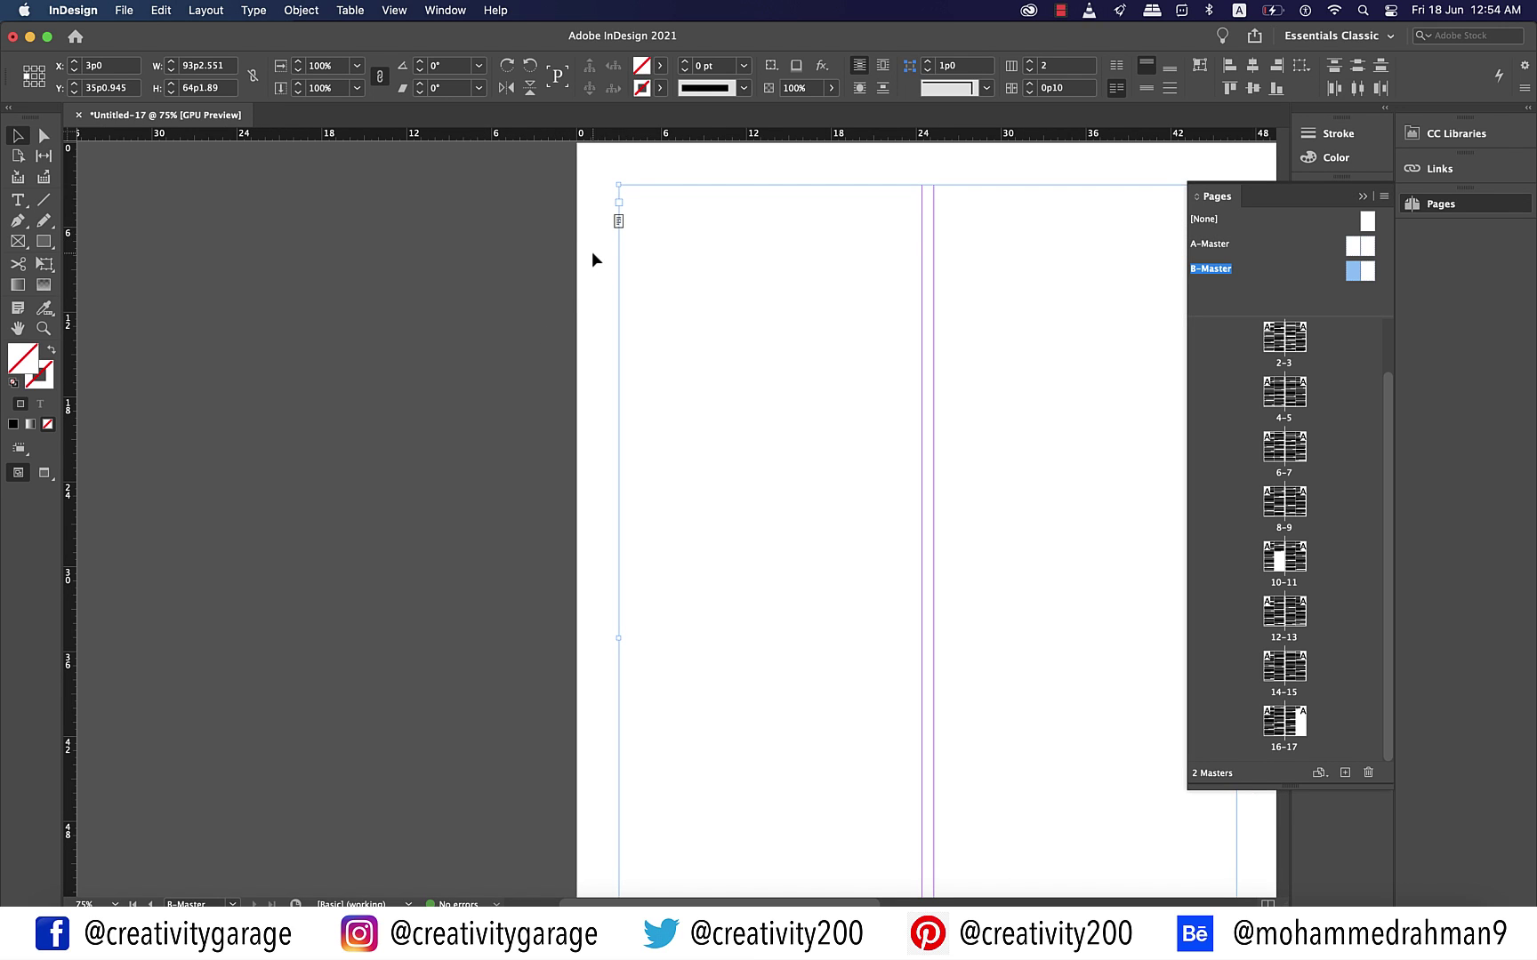
click(678, 196)
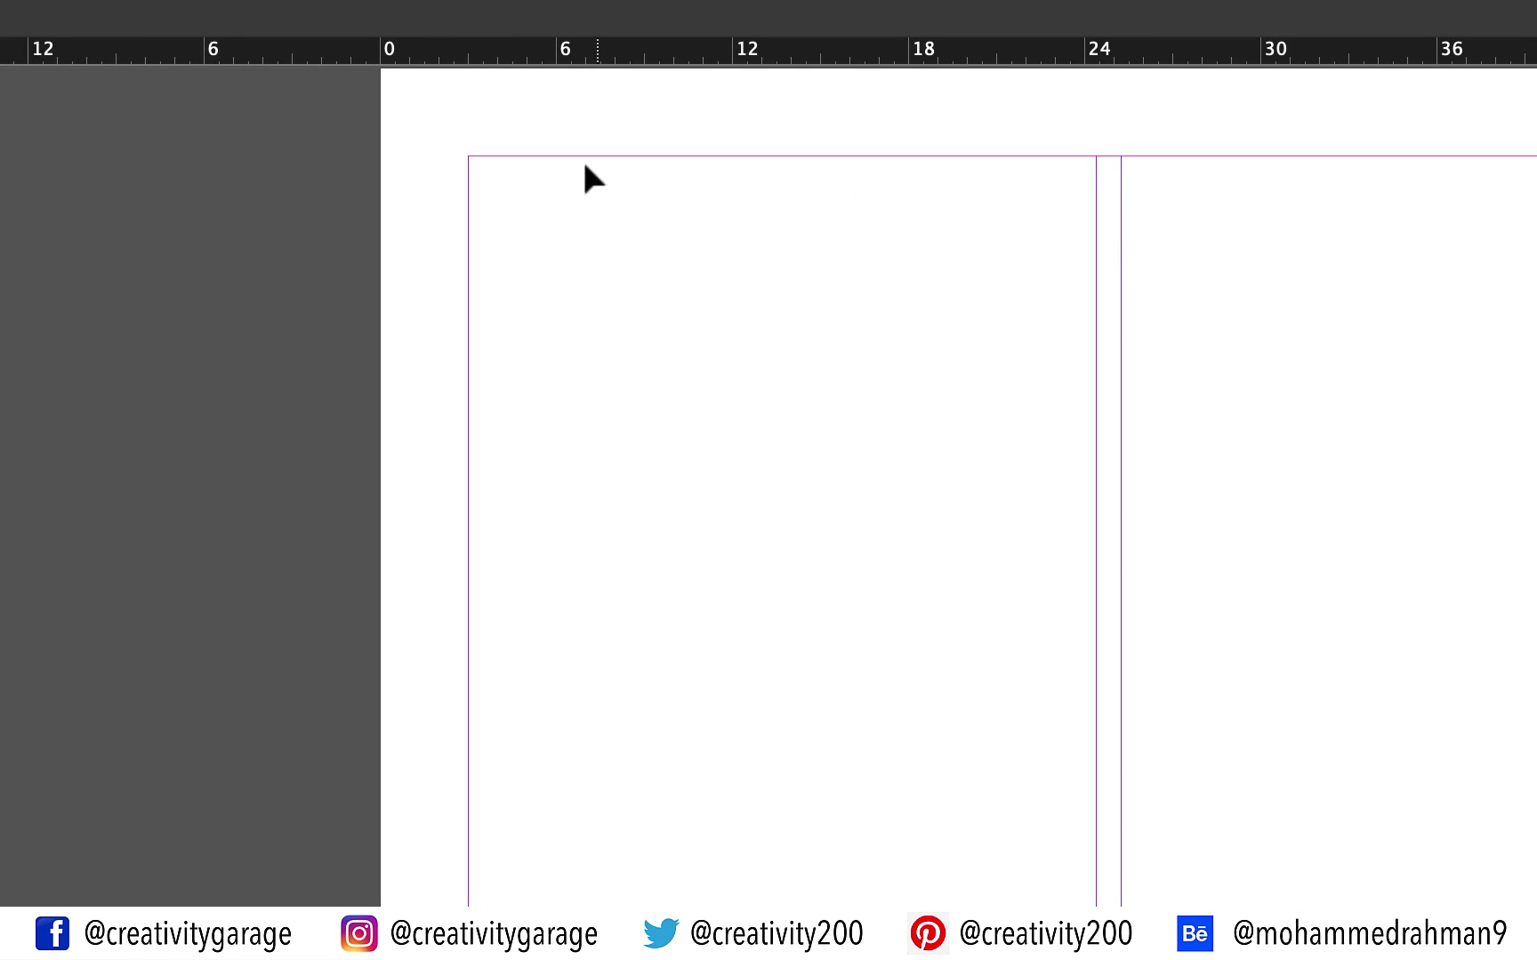
click(594, 158)
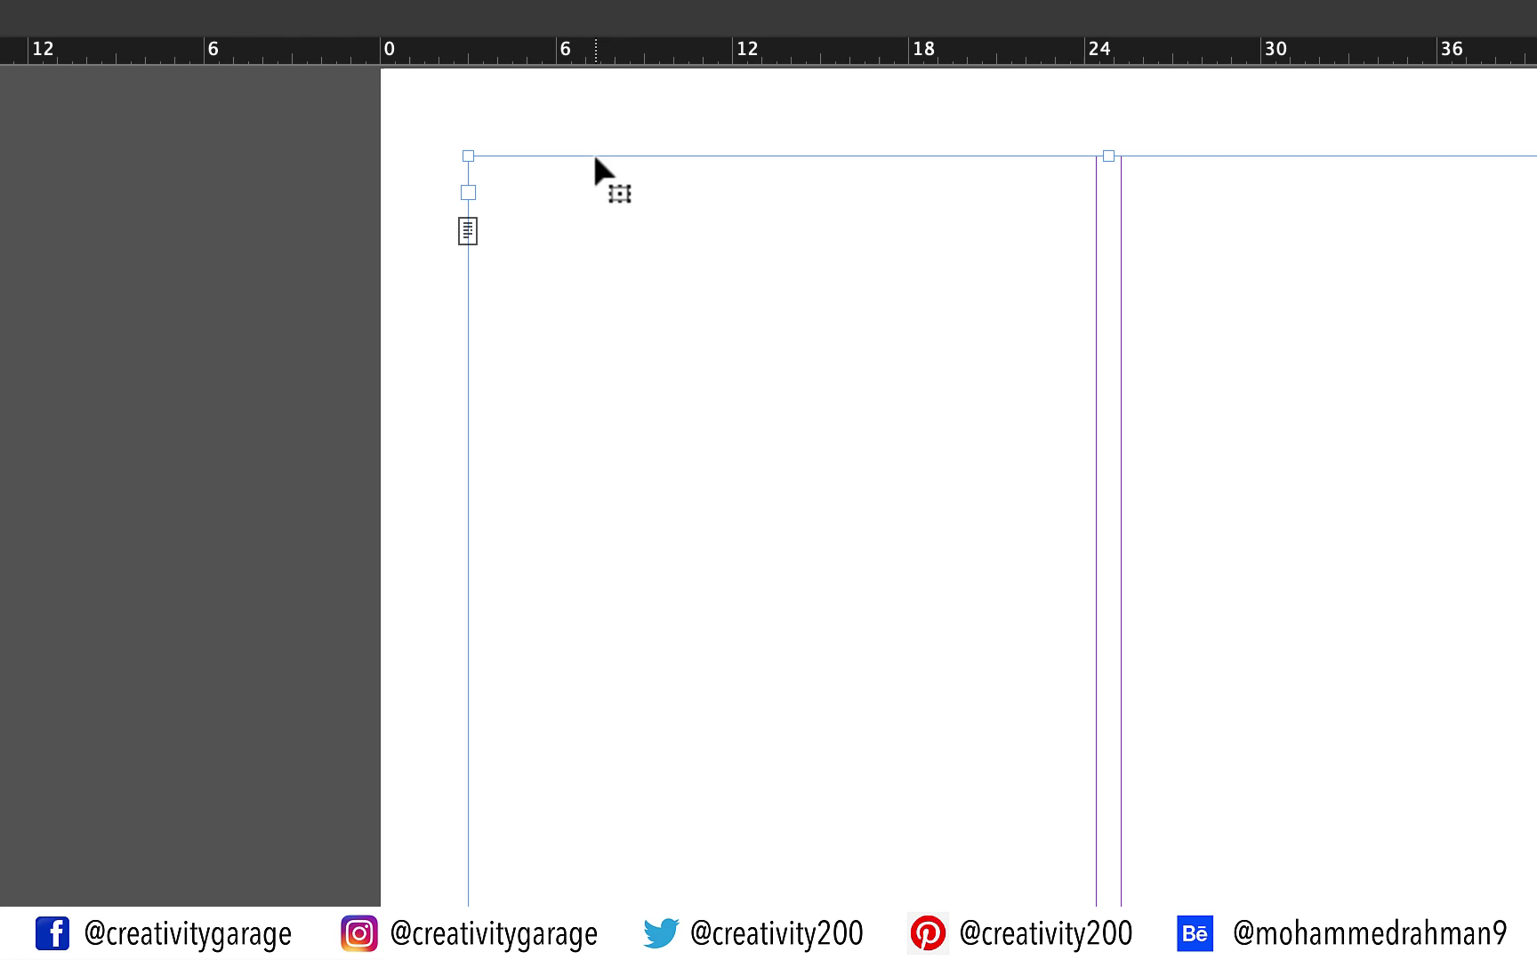
- Make B-Master's left frame the primary text frame and zoom to 50%
click(469, 233)
key(super+minus)
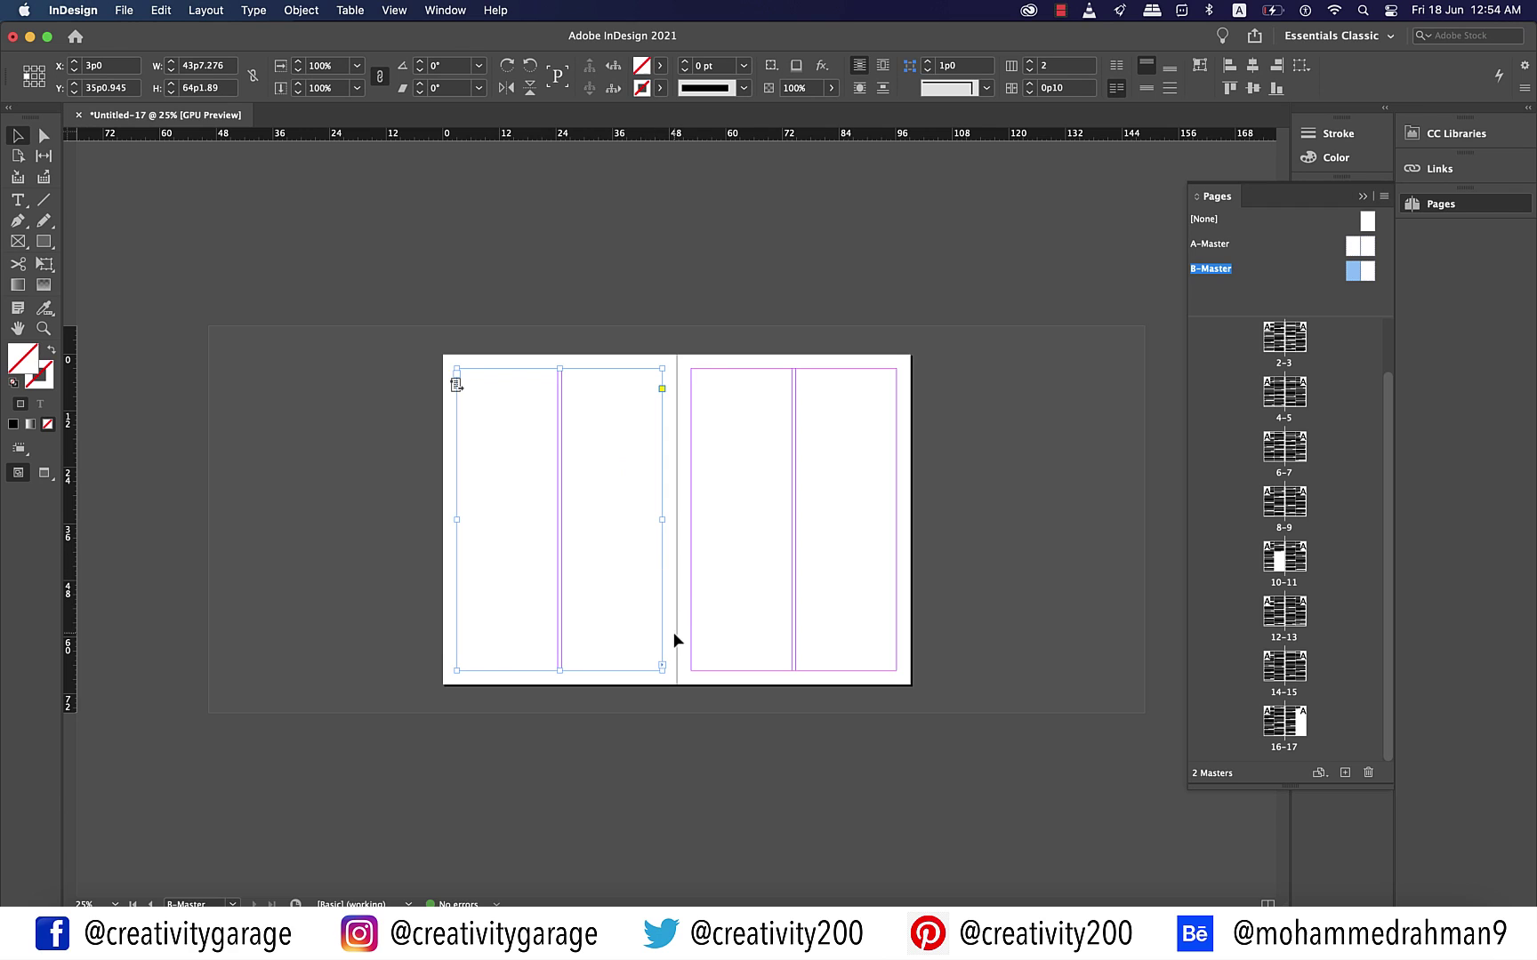
key(super+equal)
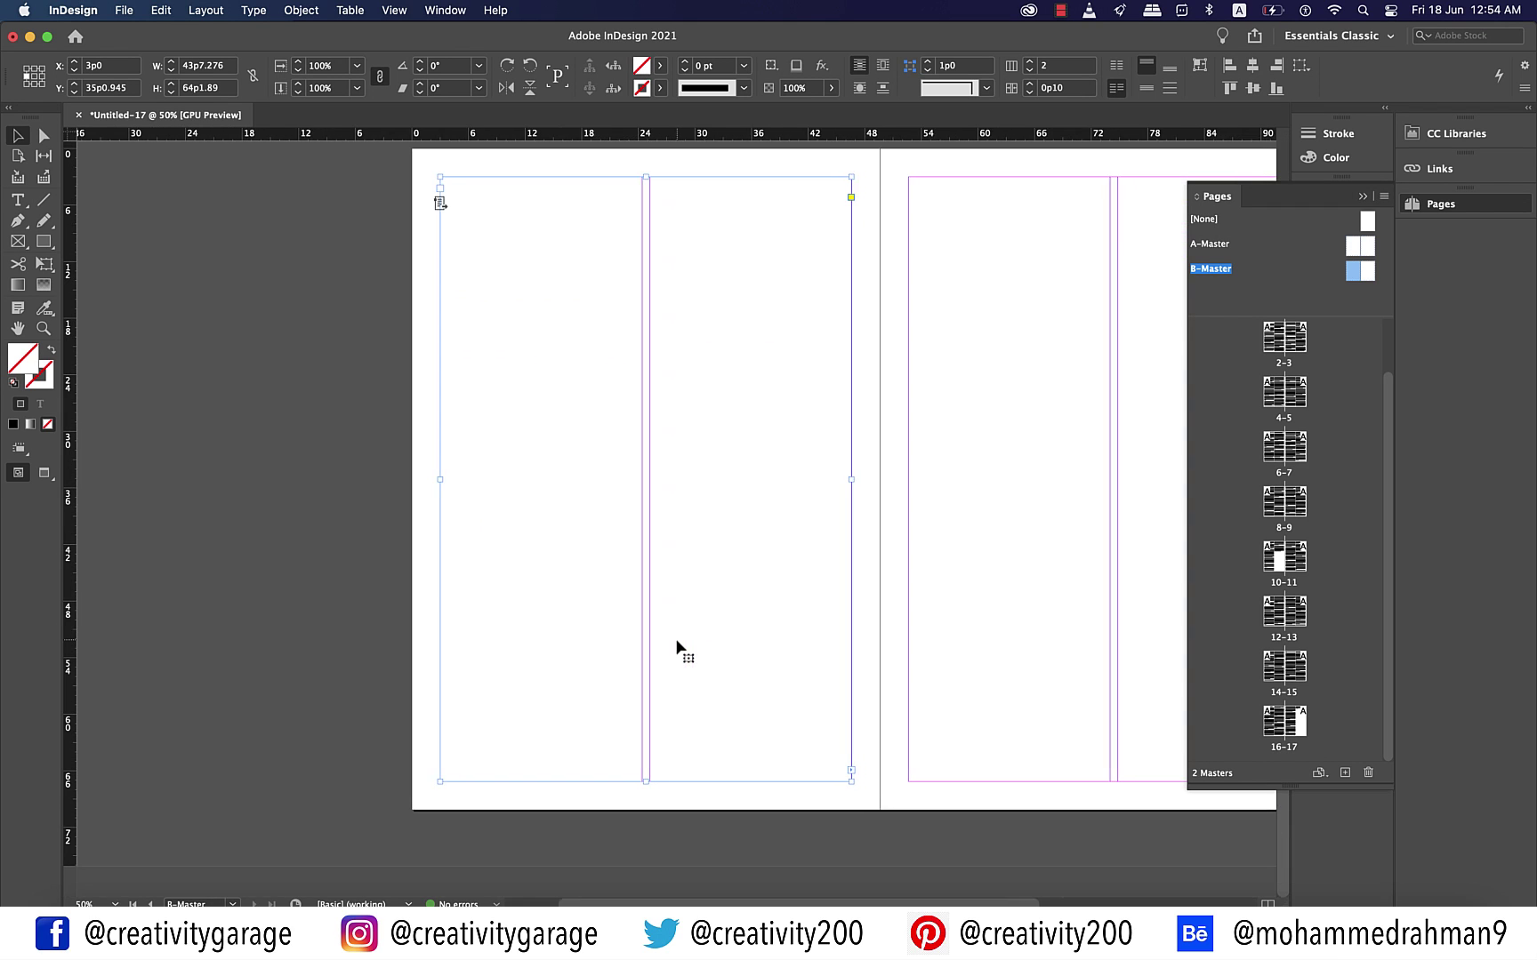
scroll(685, 658, right, 5)
- Turn on Show Text Threads under View > Extras
click(394, 10)
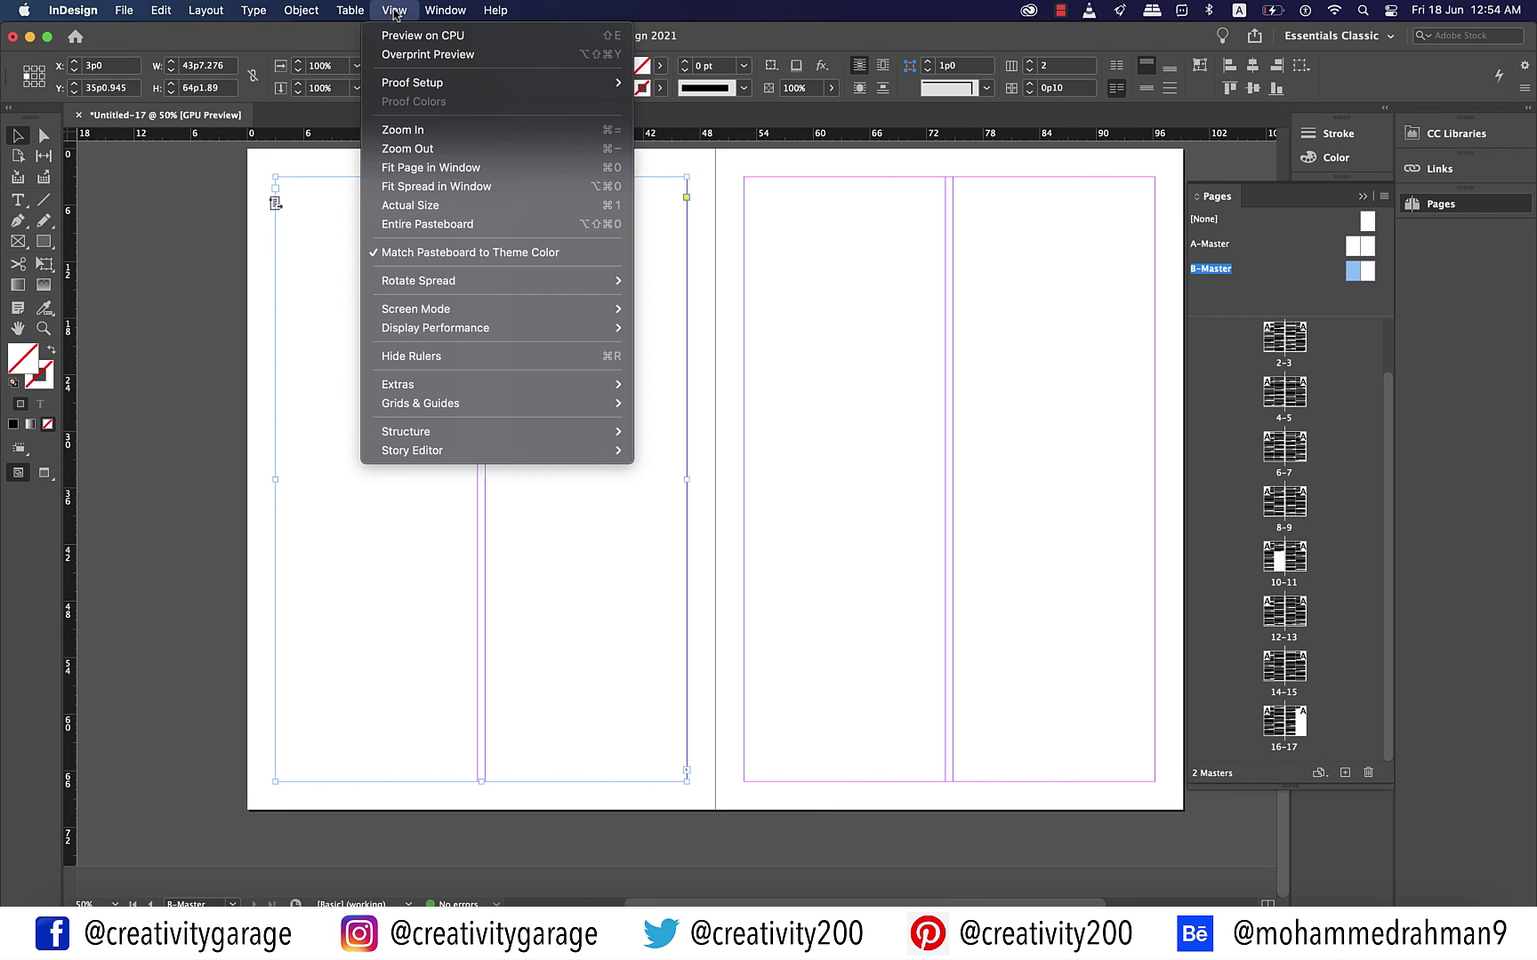
mouse_move(540, 391)
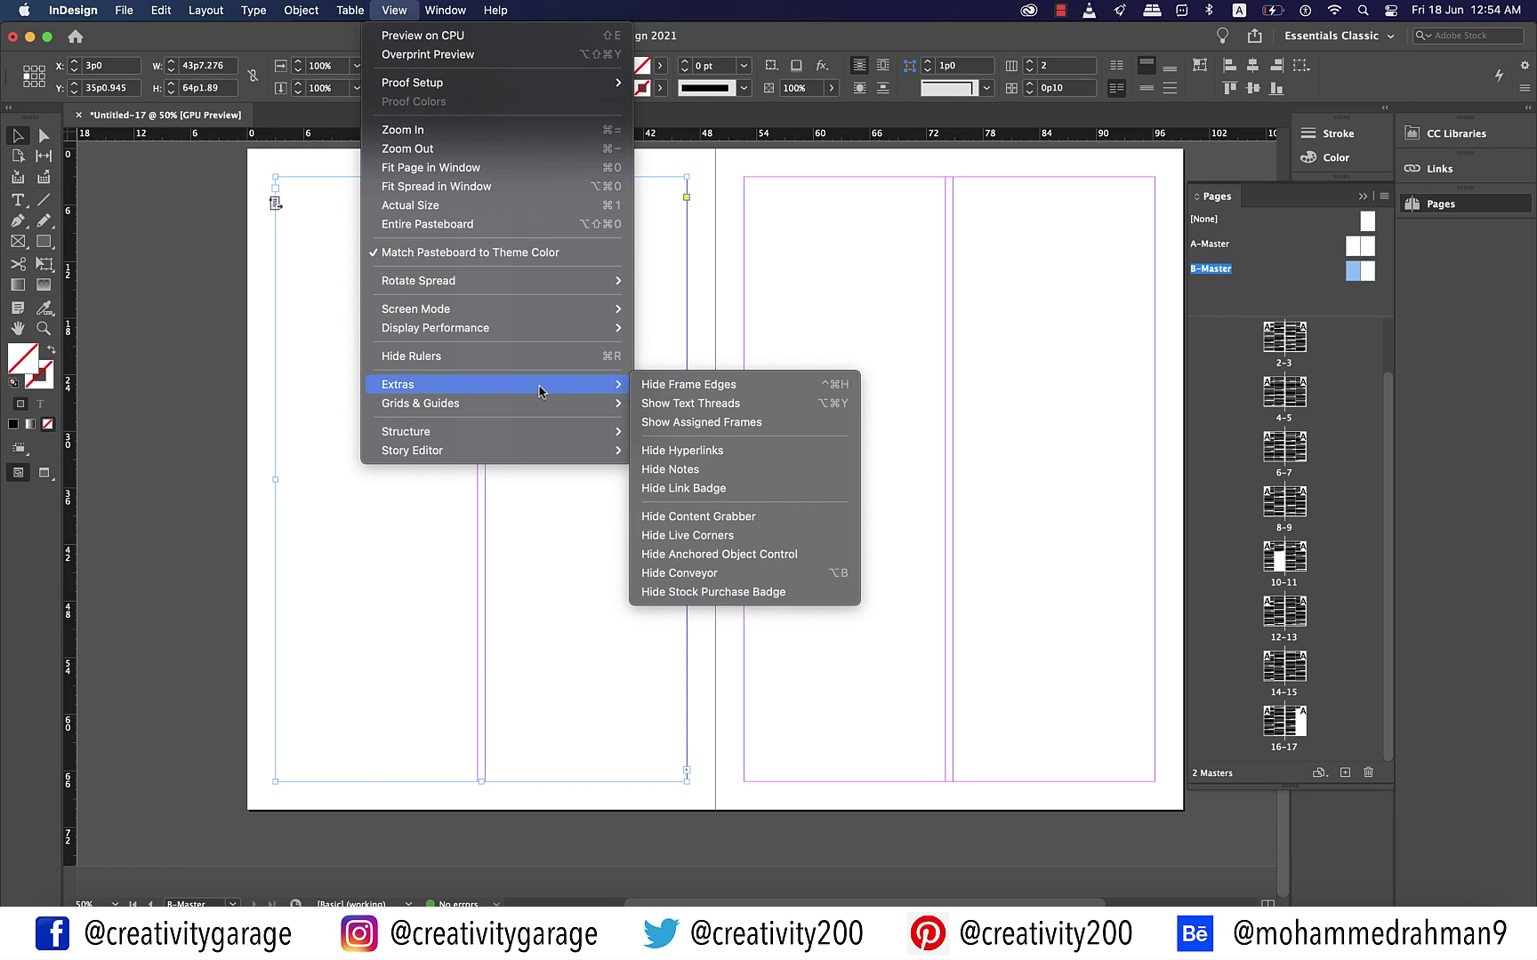
click(712, 404)
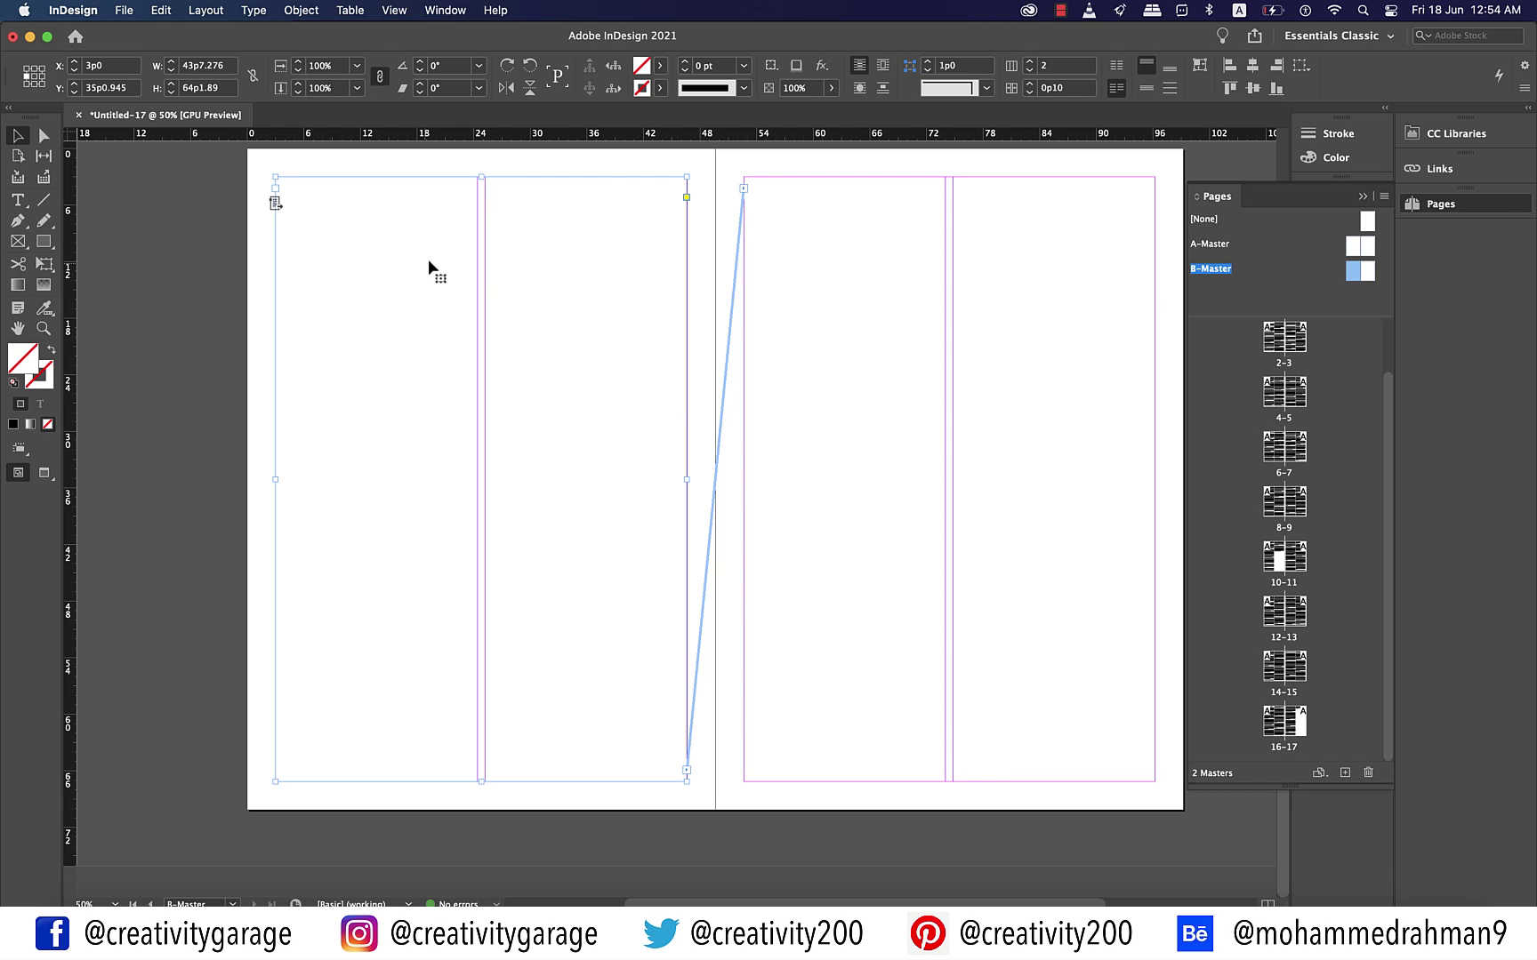
- Drag the top edges of both B-Master frames down to mid-page, the left to 38p11.745 high
drag(481, 176, 478, 414)
click(948, 178)
drag(949, 177, 948, 415)
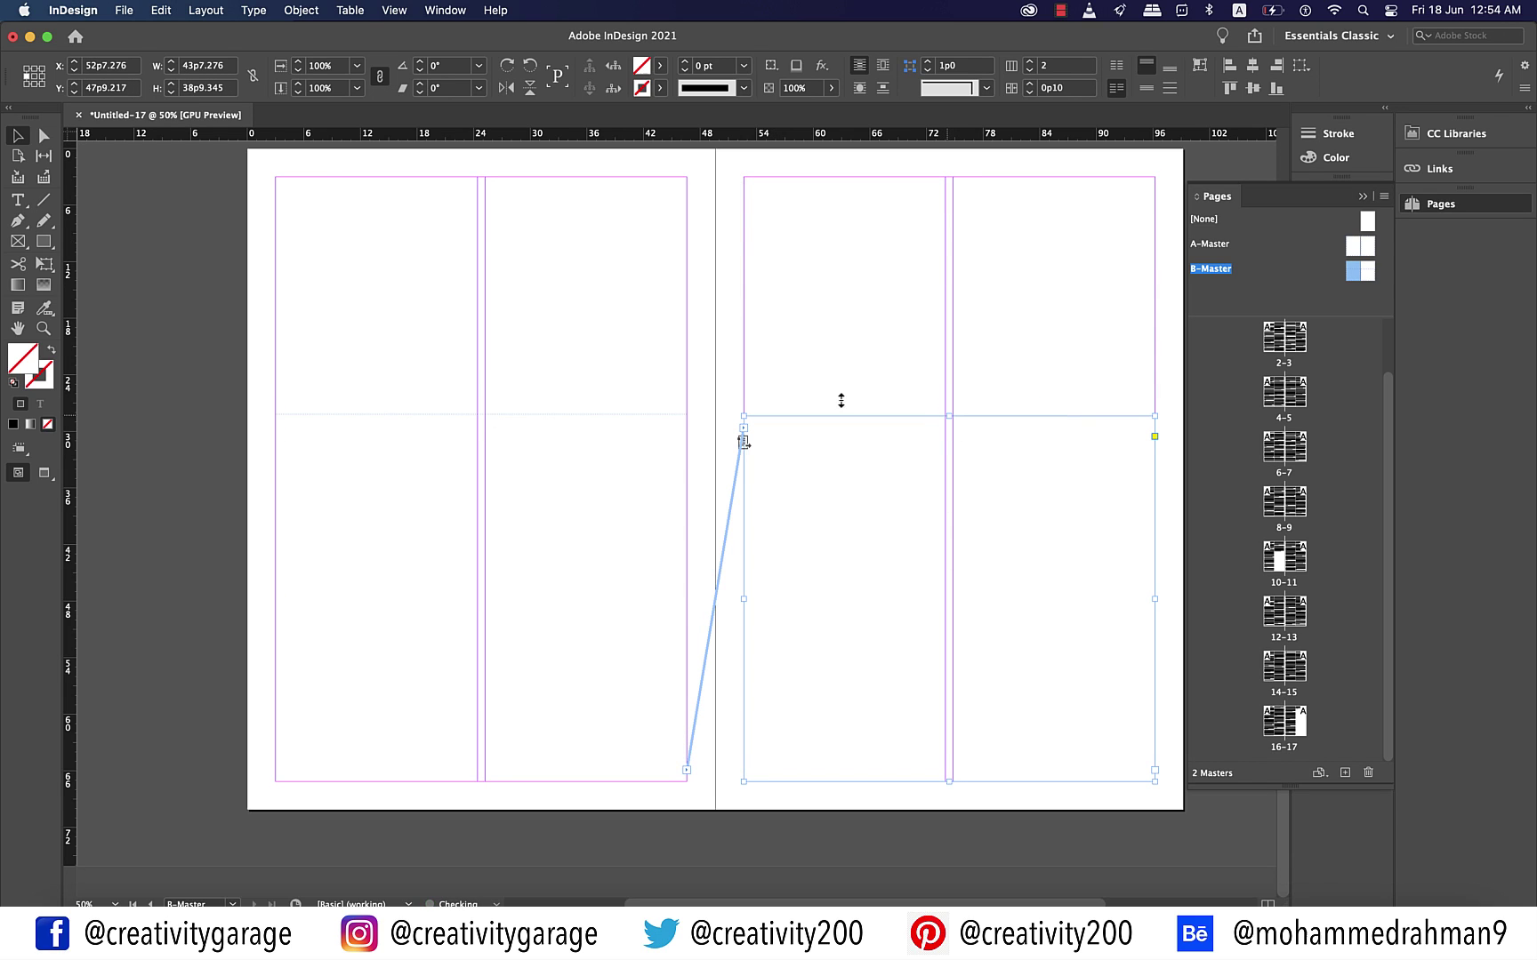
click(98, 211)
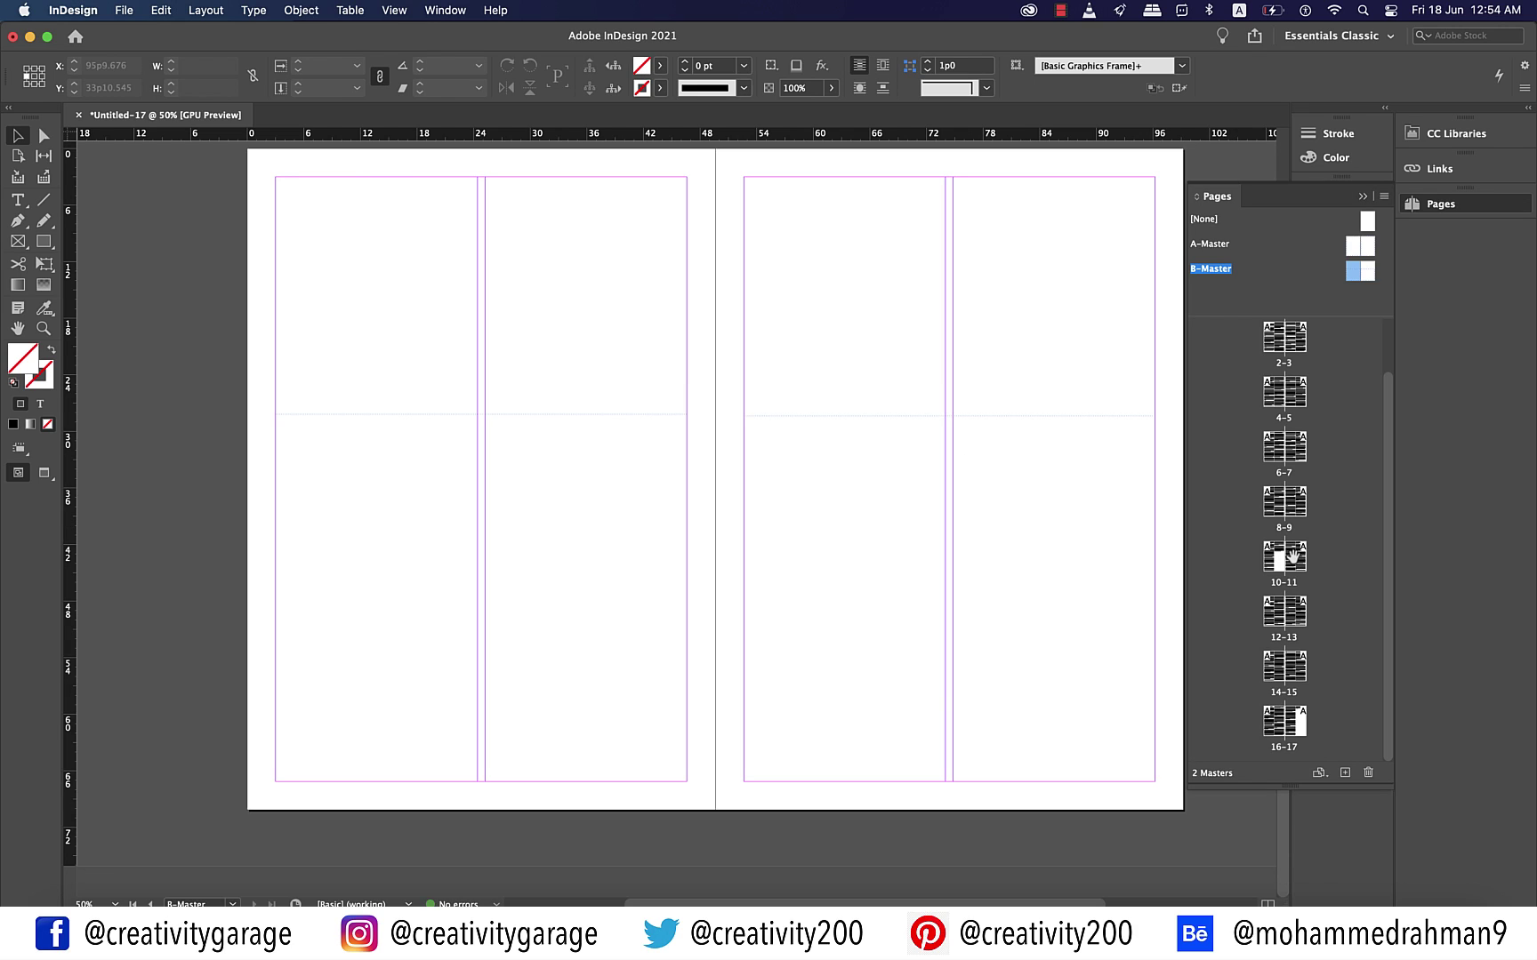
- Apply B-Master to page 11 through the Apply Master dialog
click(1294, 559)
right_click(1295, 560)
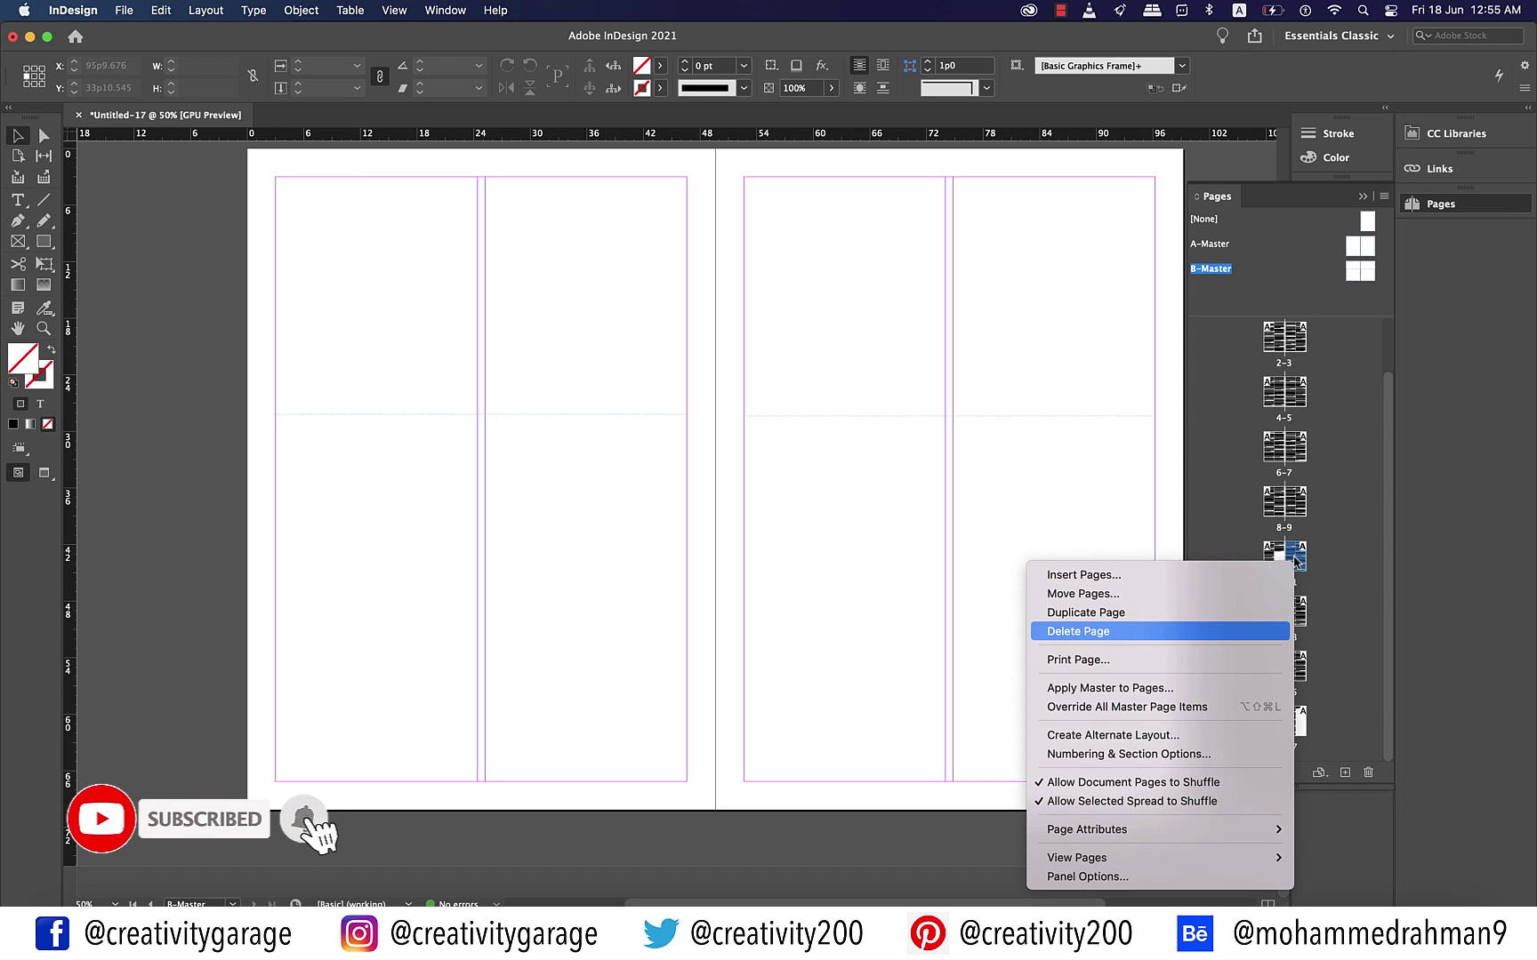
click(1107, 687)
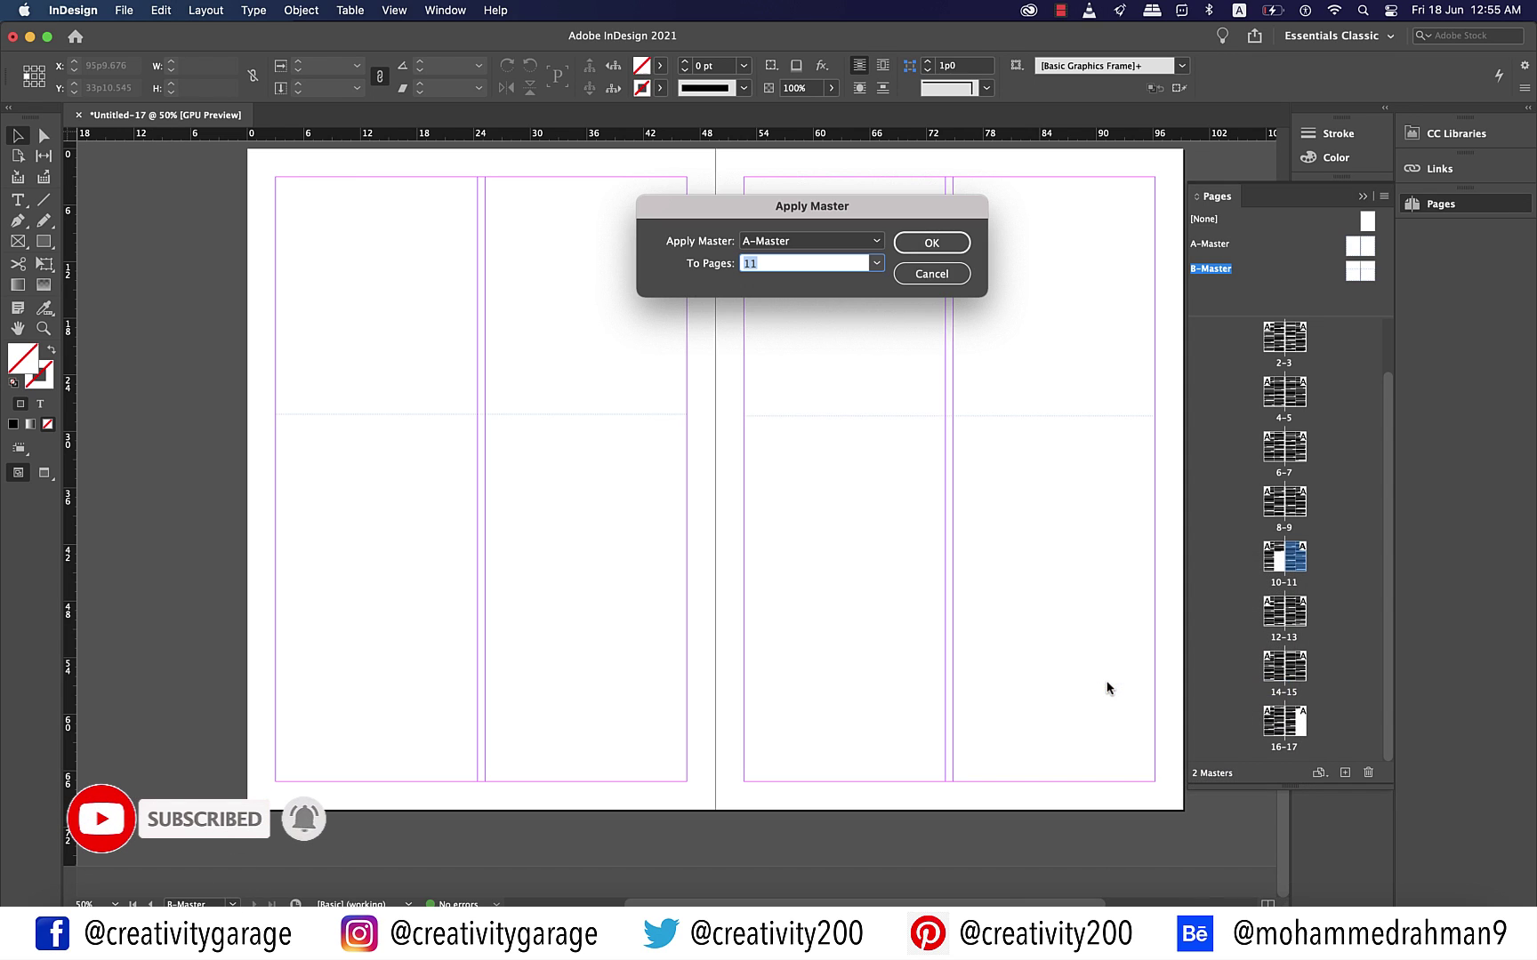
click(873, 241)
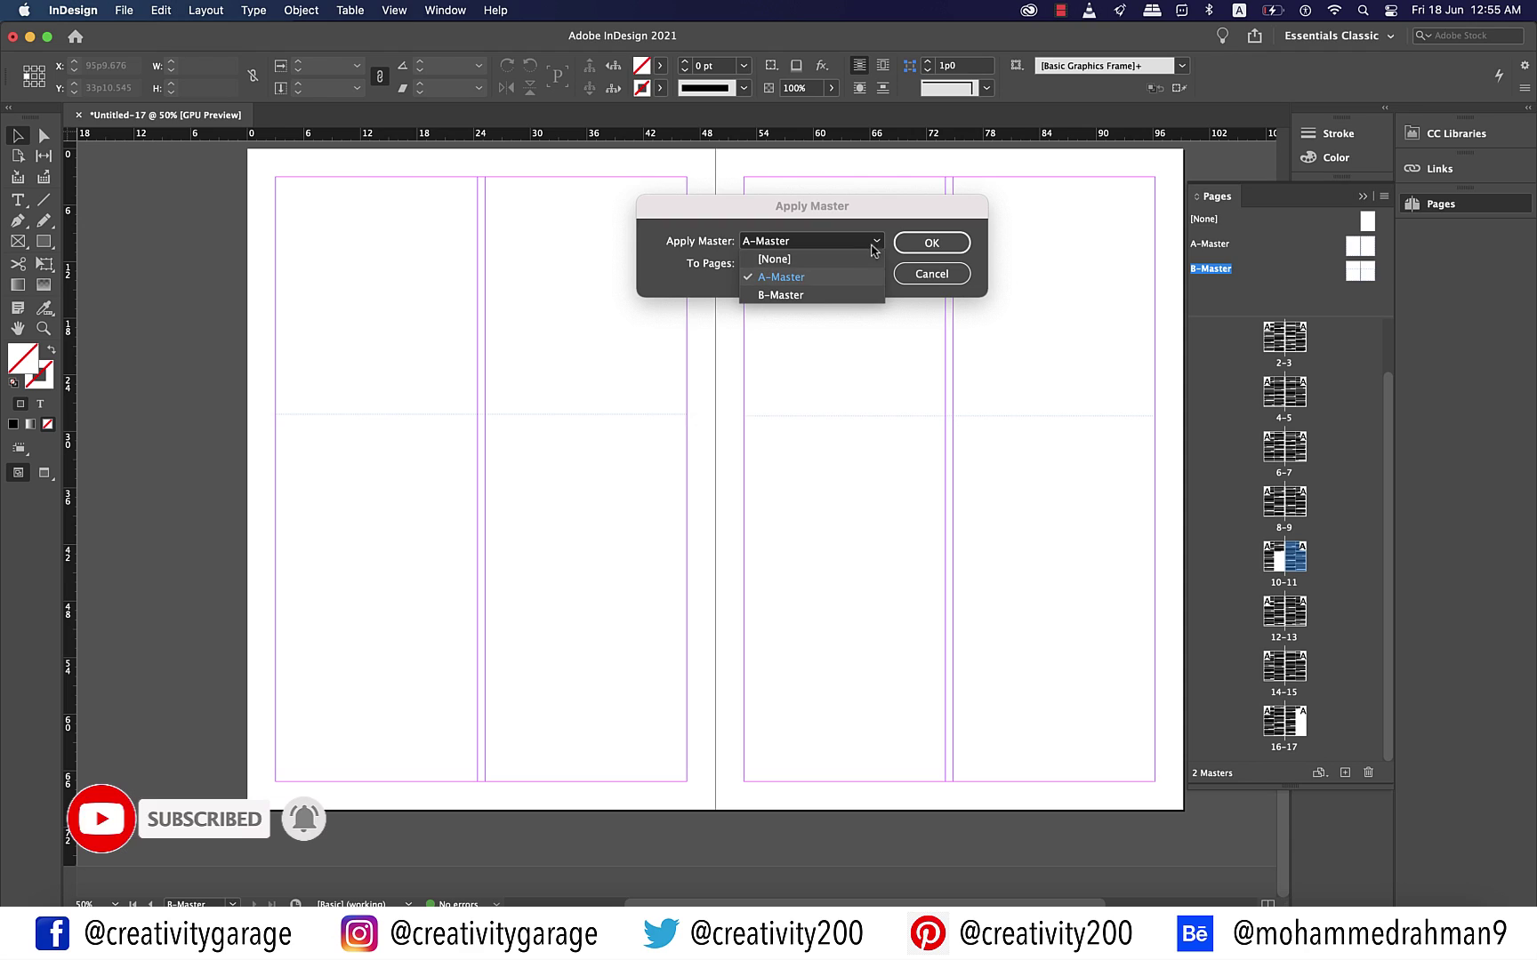
click(781, 296)
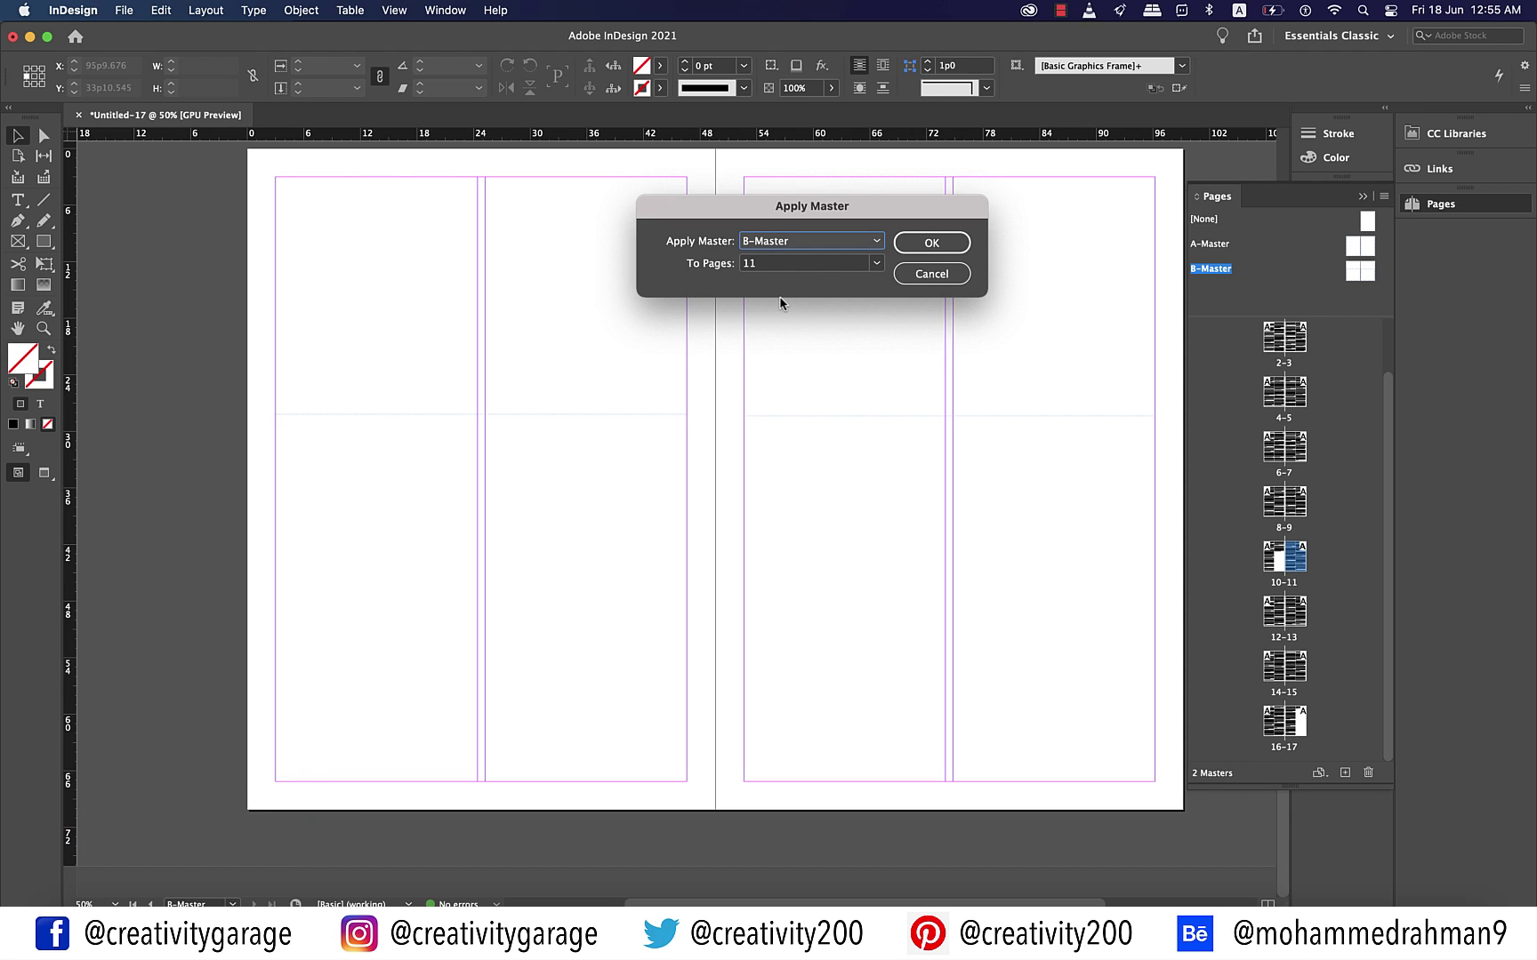
click(931, 246)
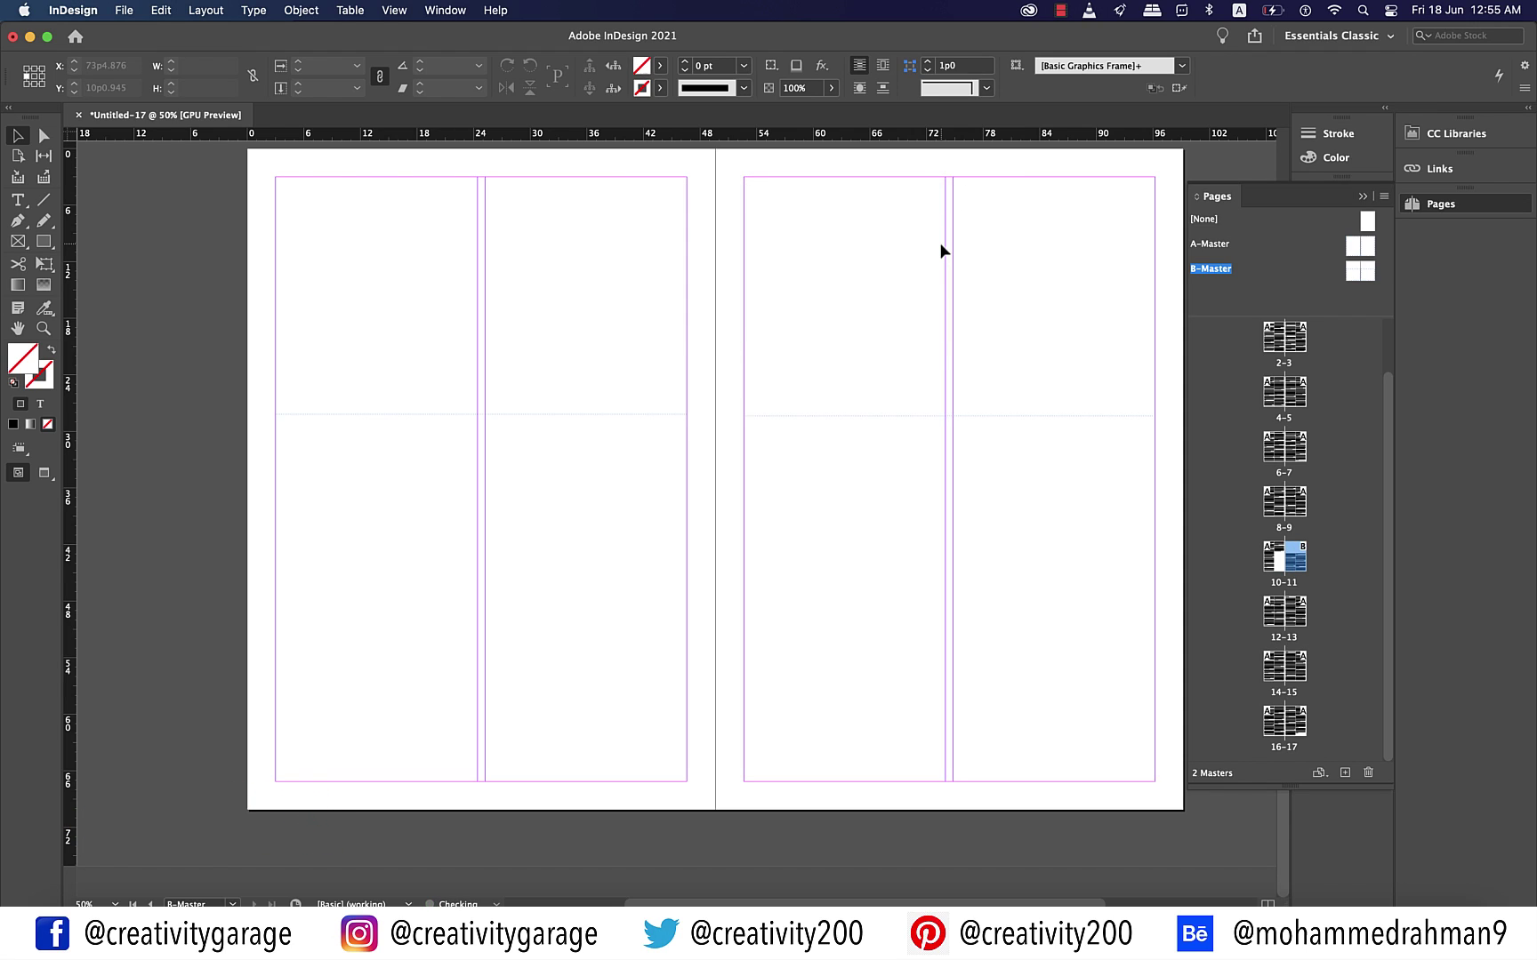
double_click(1301, 566)
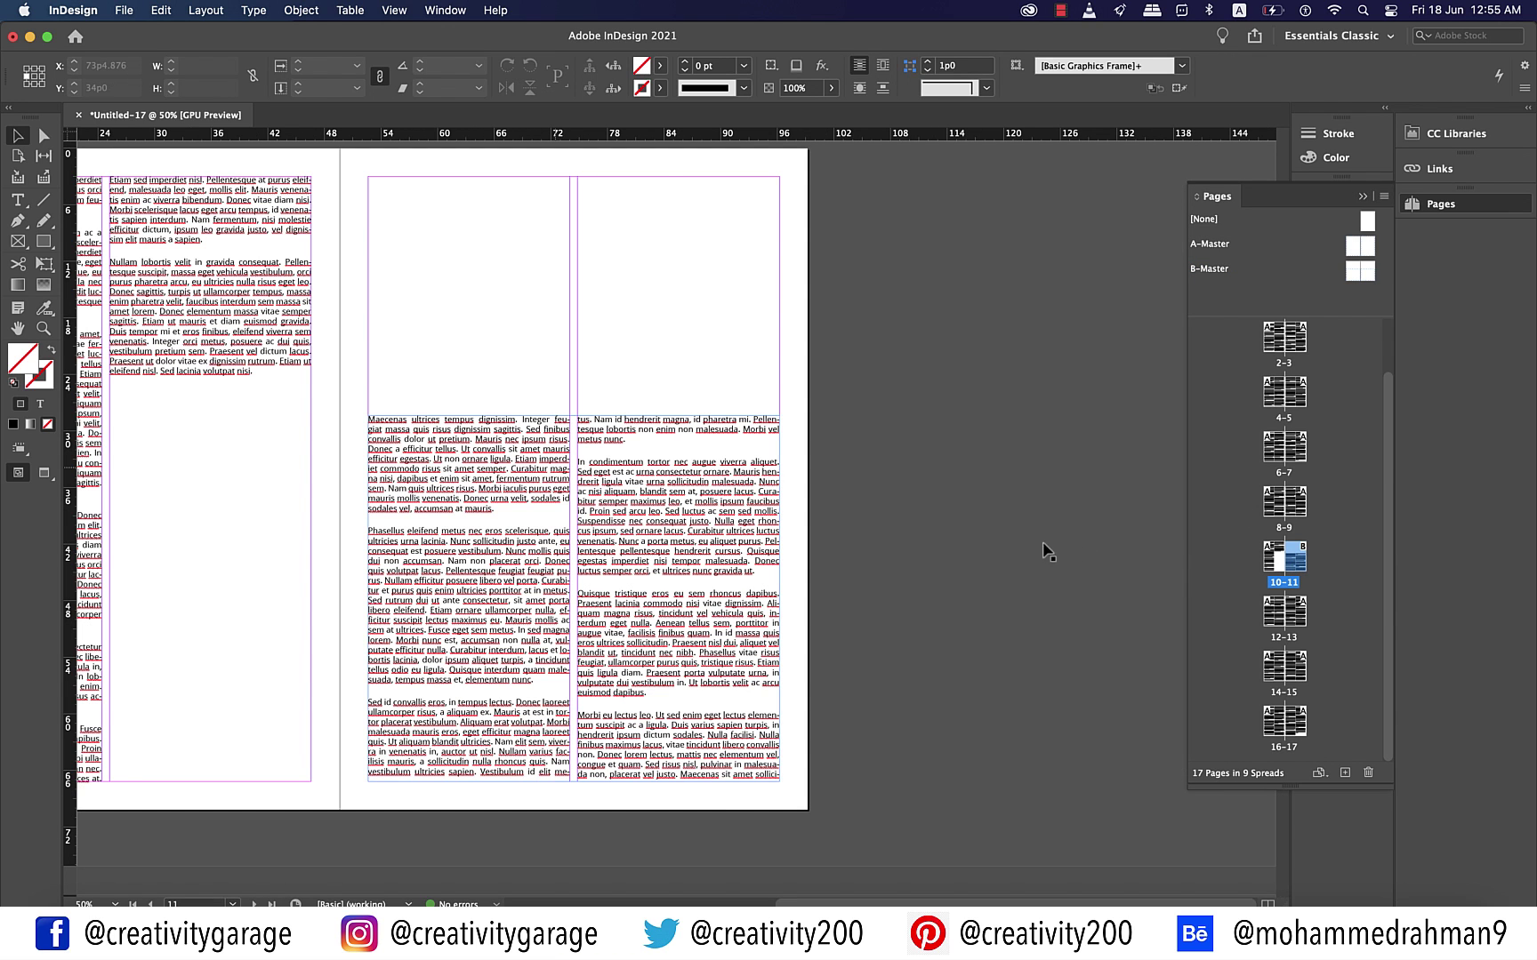
scroll(507, 508, left, 5)
click(494, 509)
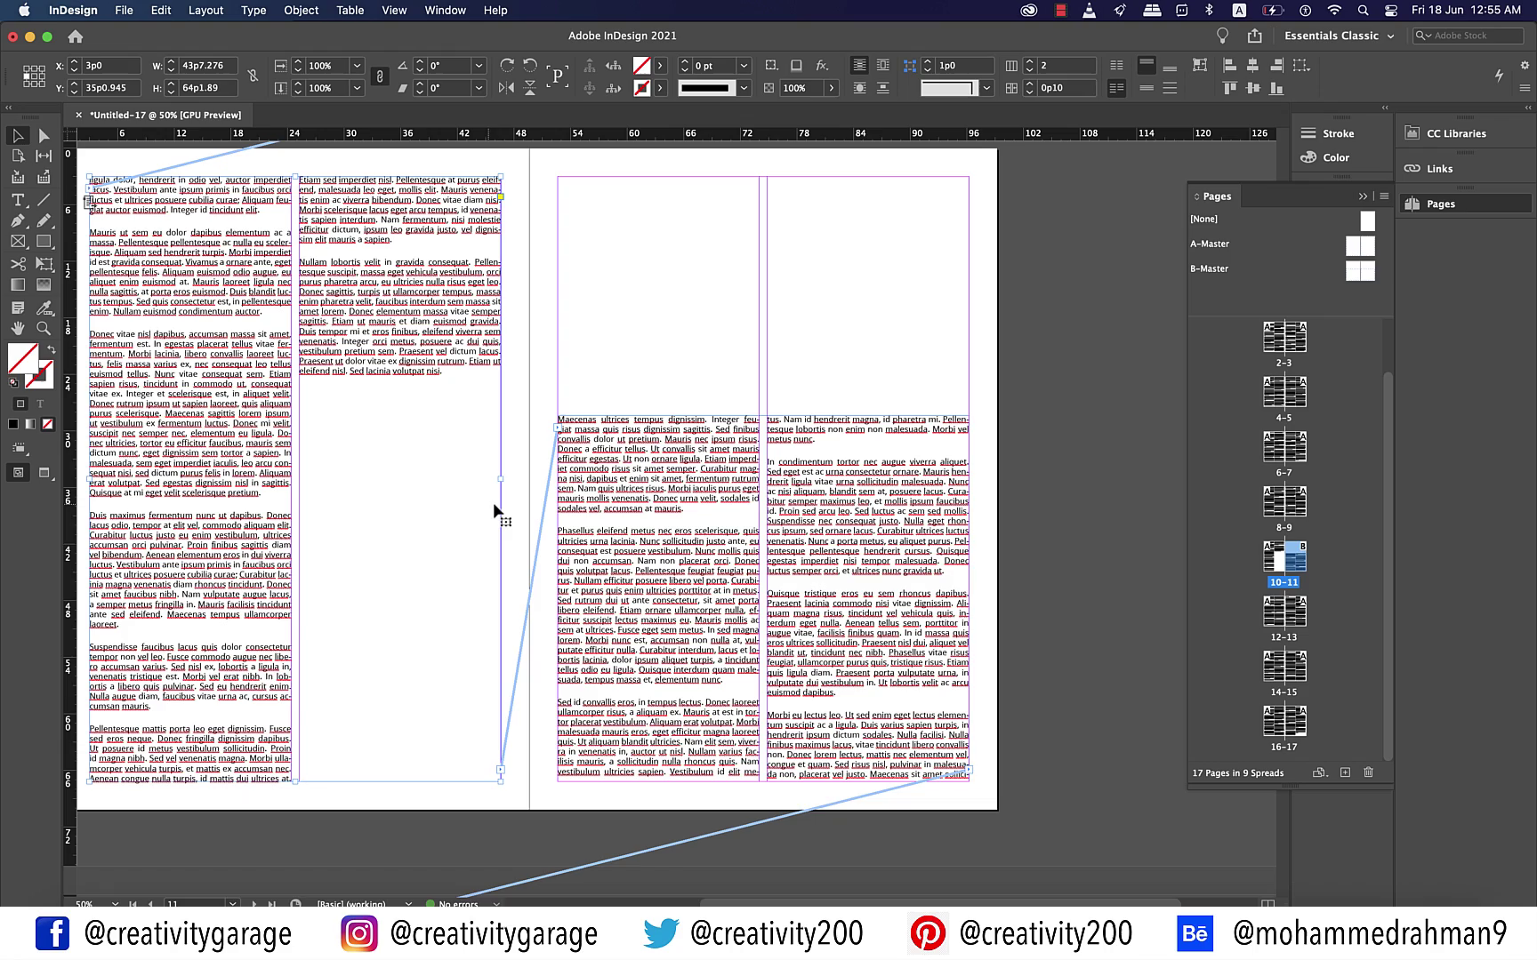
scroll(492, 503, left, 3)
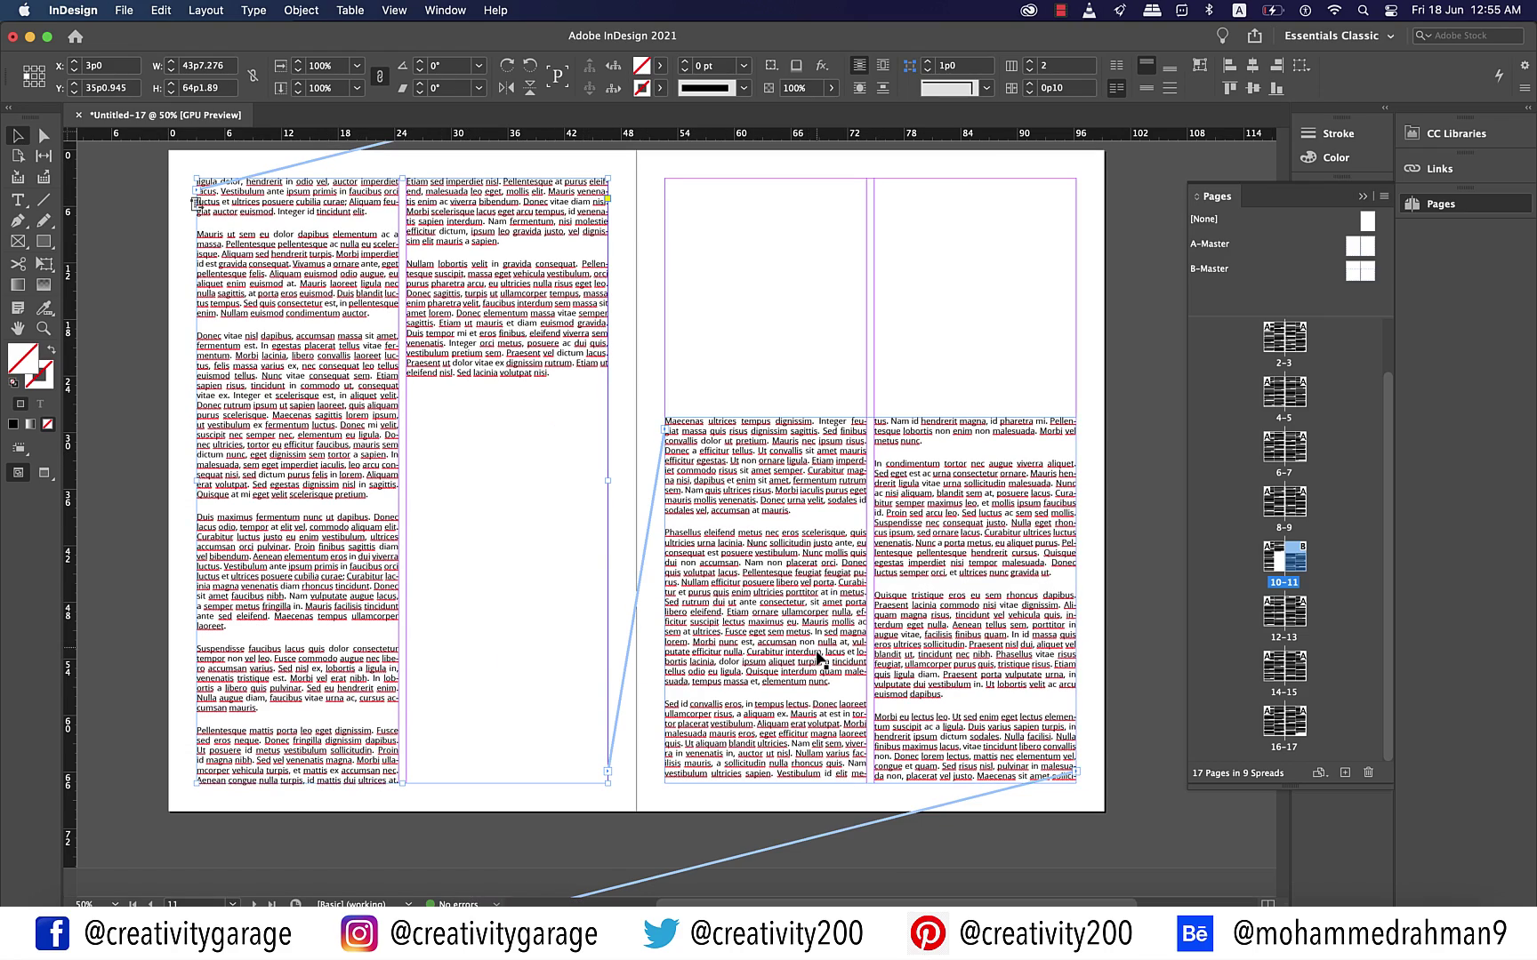
scroll(819, 659, down, 7)
scroll(819, 659, up, 2)
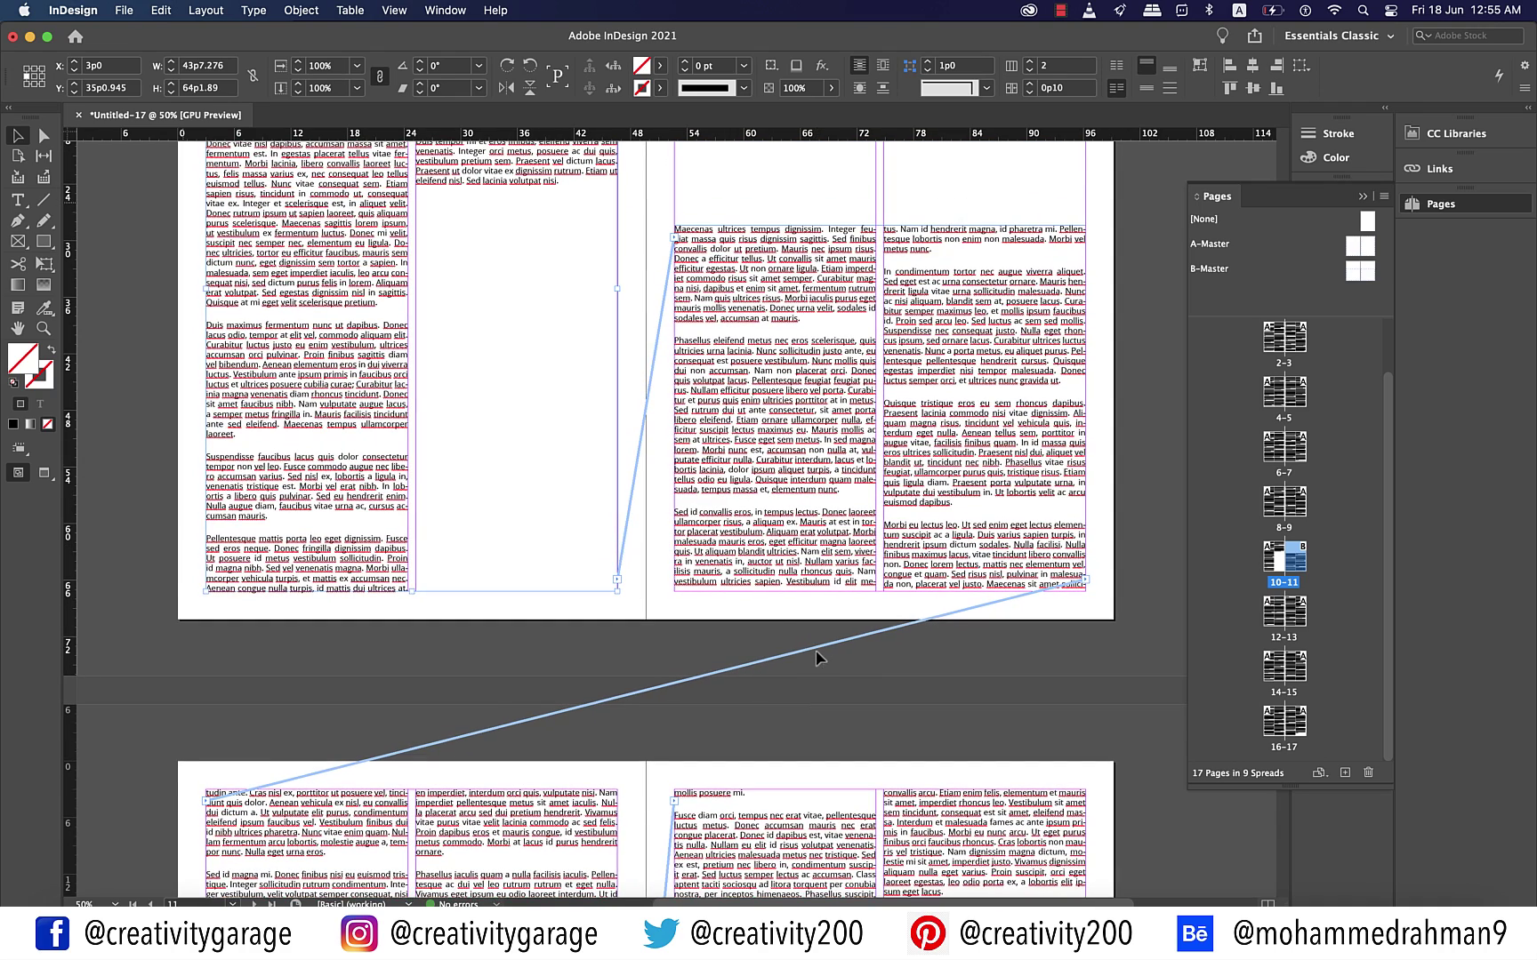
- Create Untitled-18 as a single two-column page with Primary Text Frame left unchecked
click(124, 9)
mouse_move(134, 36)
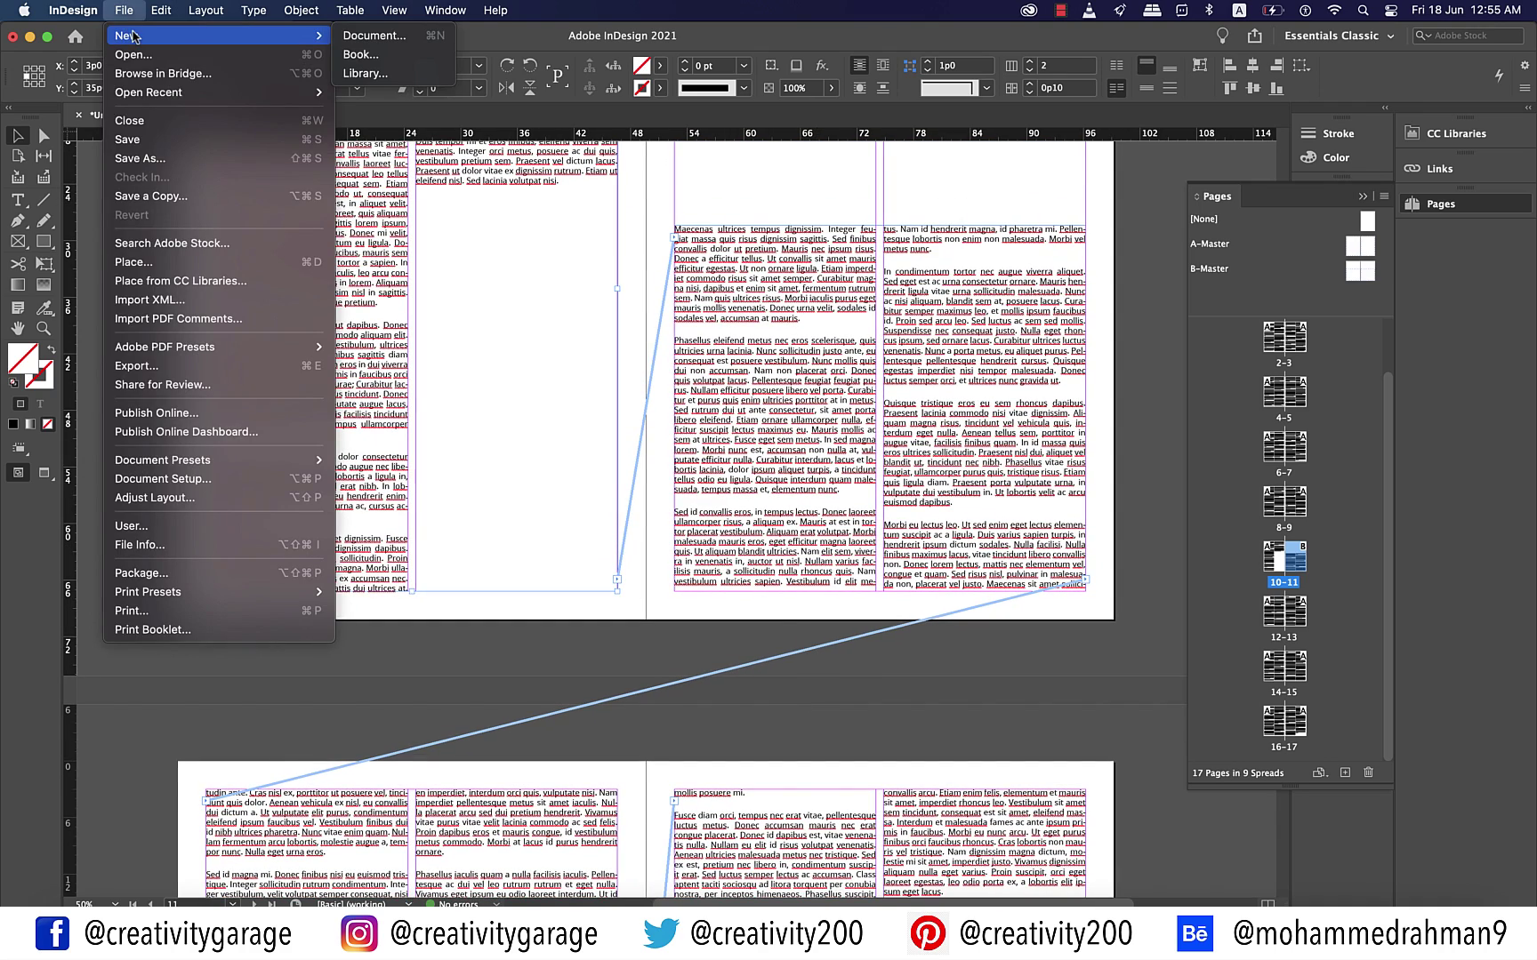
click(380, 42)
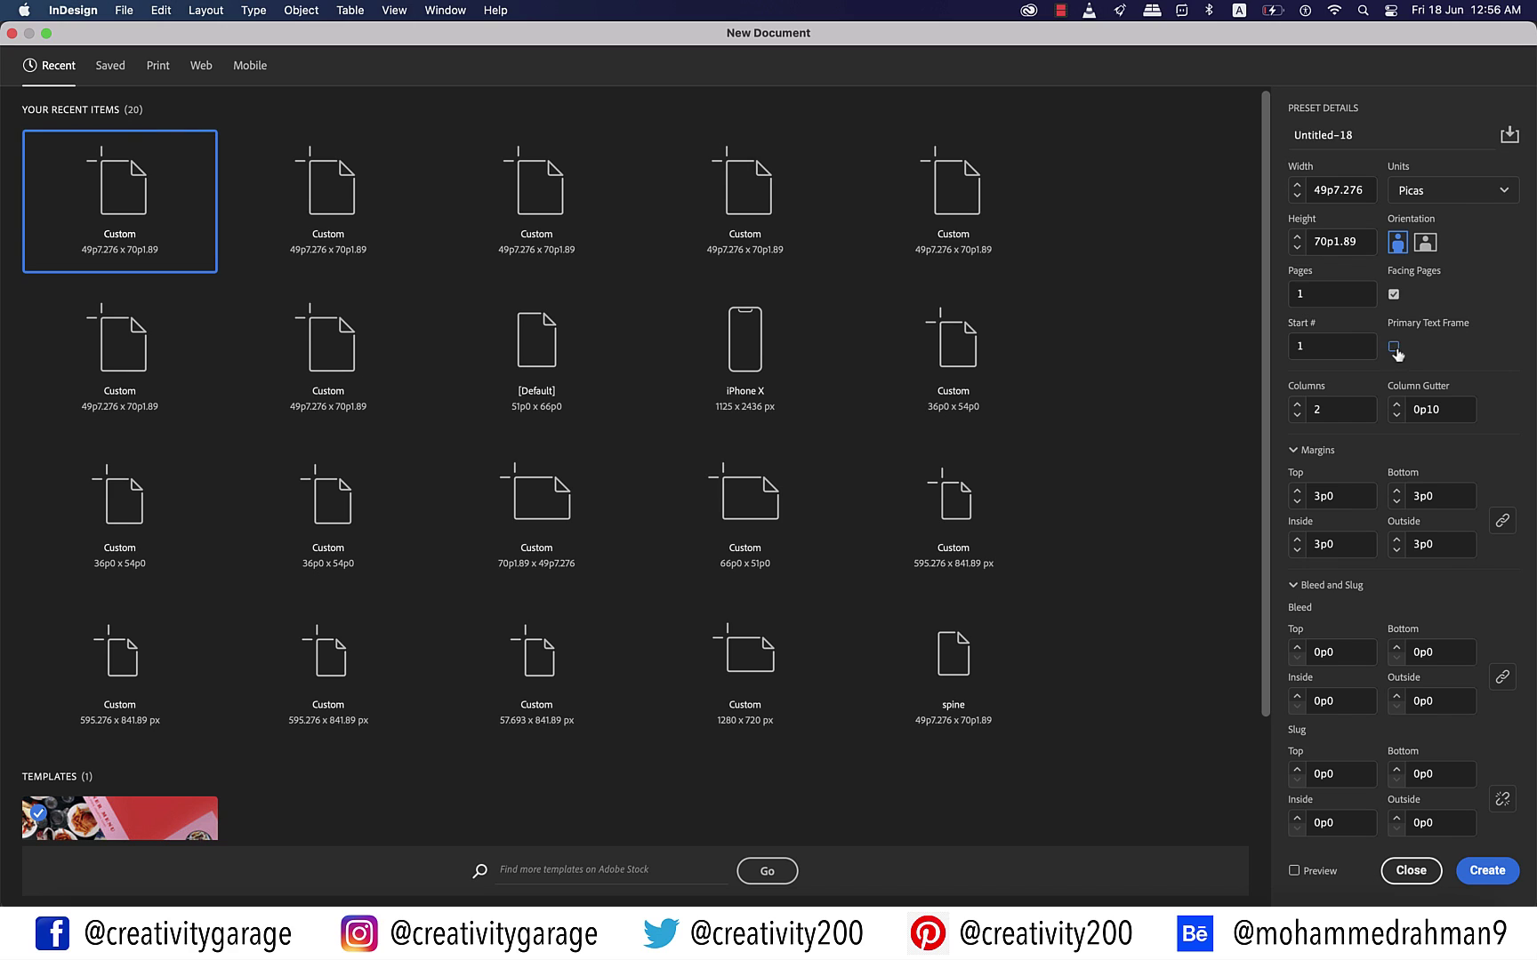
key(Return)
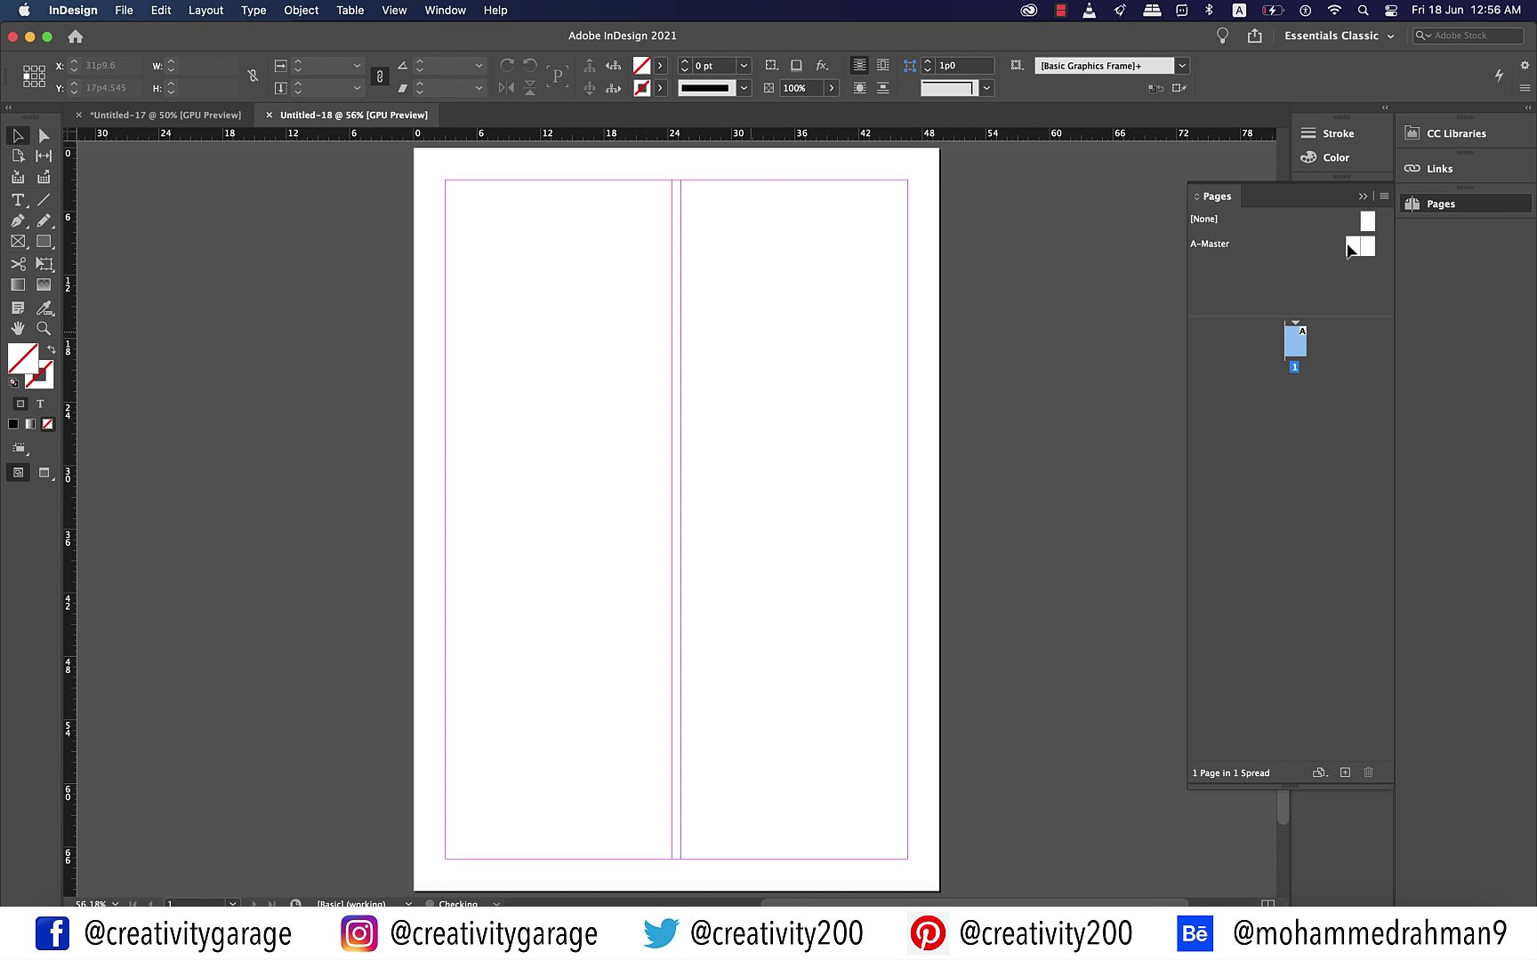
- On A-Master, draw a text frame across the left page's margins, split into two threaded columns
double_click(1352, 246)
scroll(795, 286, right, 3)
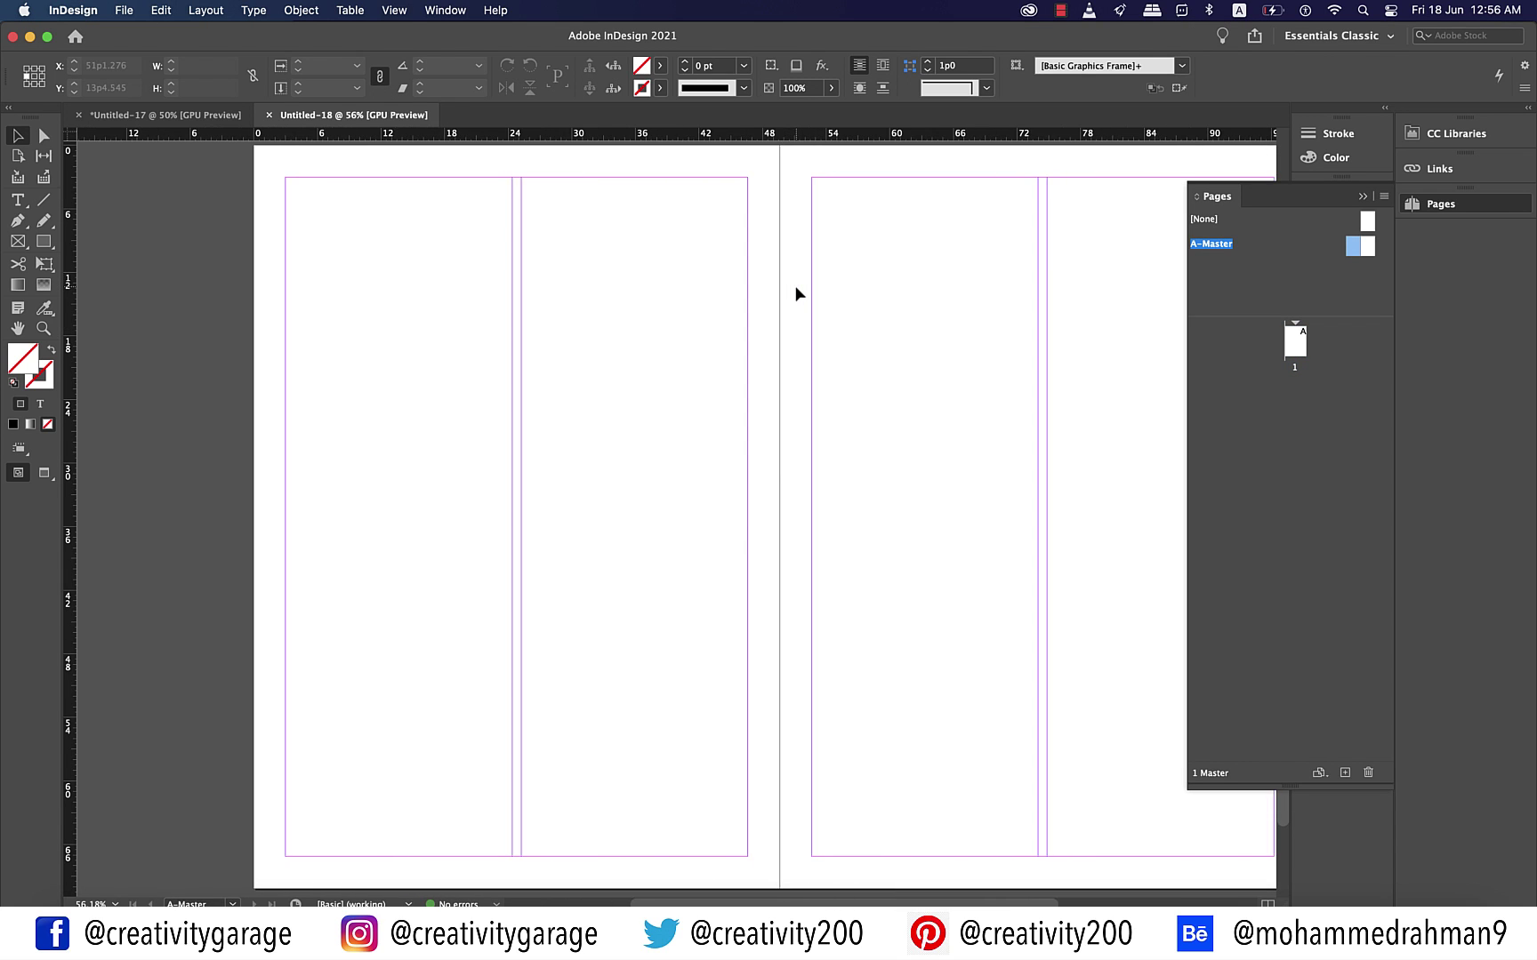
scroll(796, 289, right, 2)
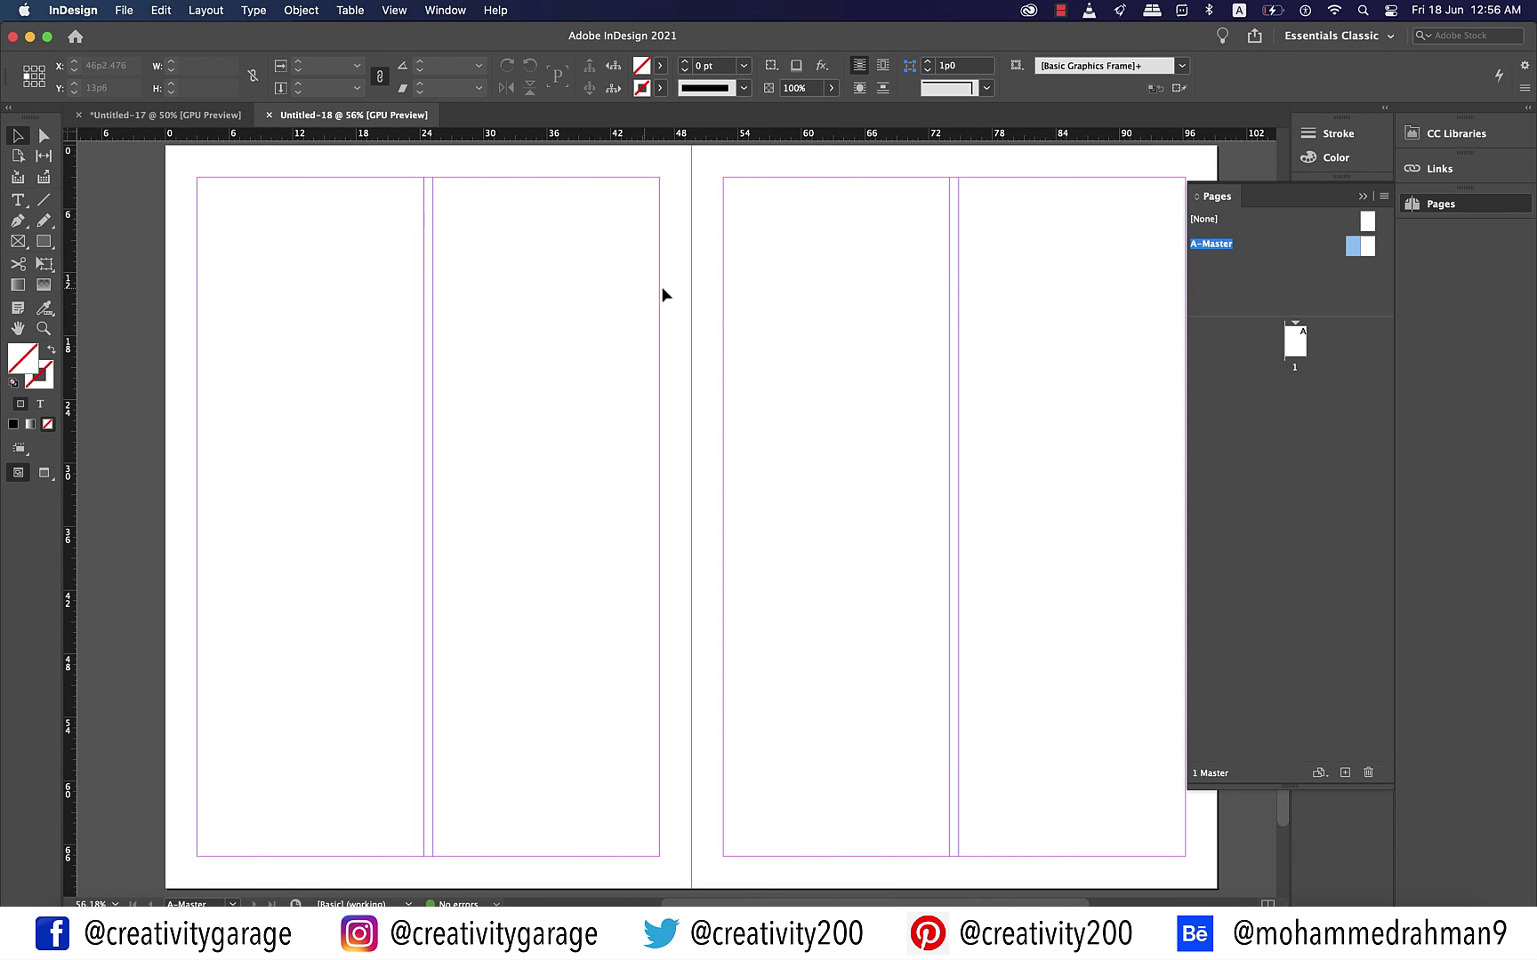
click(18, 199)
drag(197, 177, 662, 857)
key(Right)
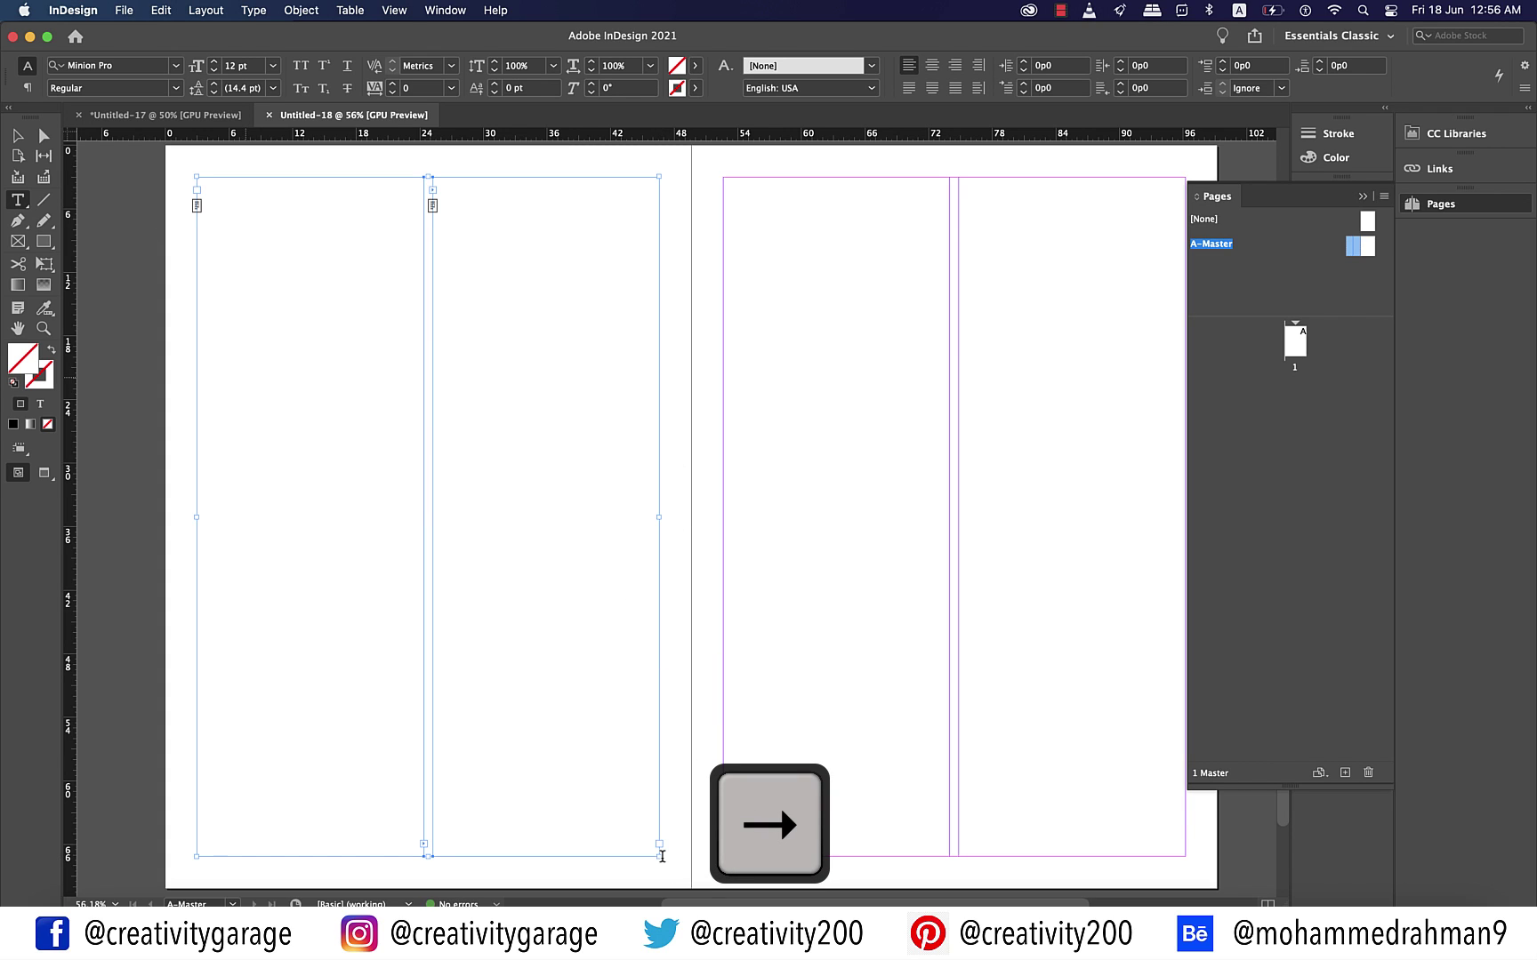
click(18, 138)
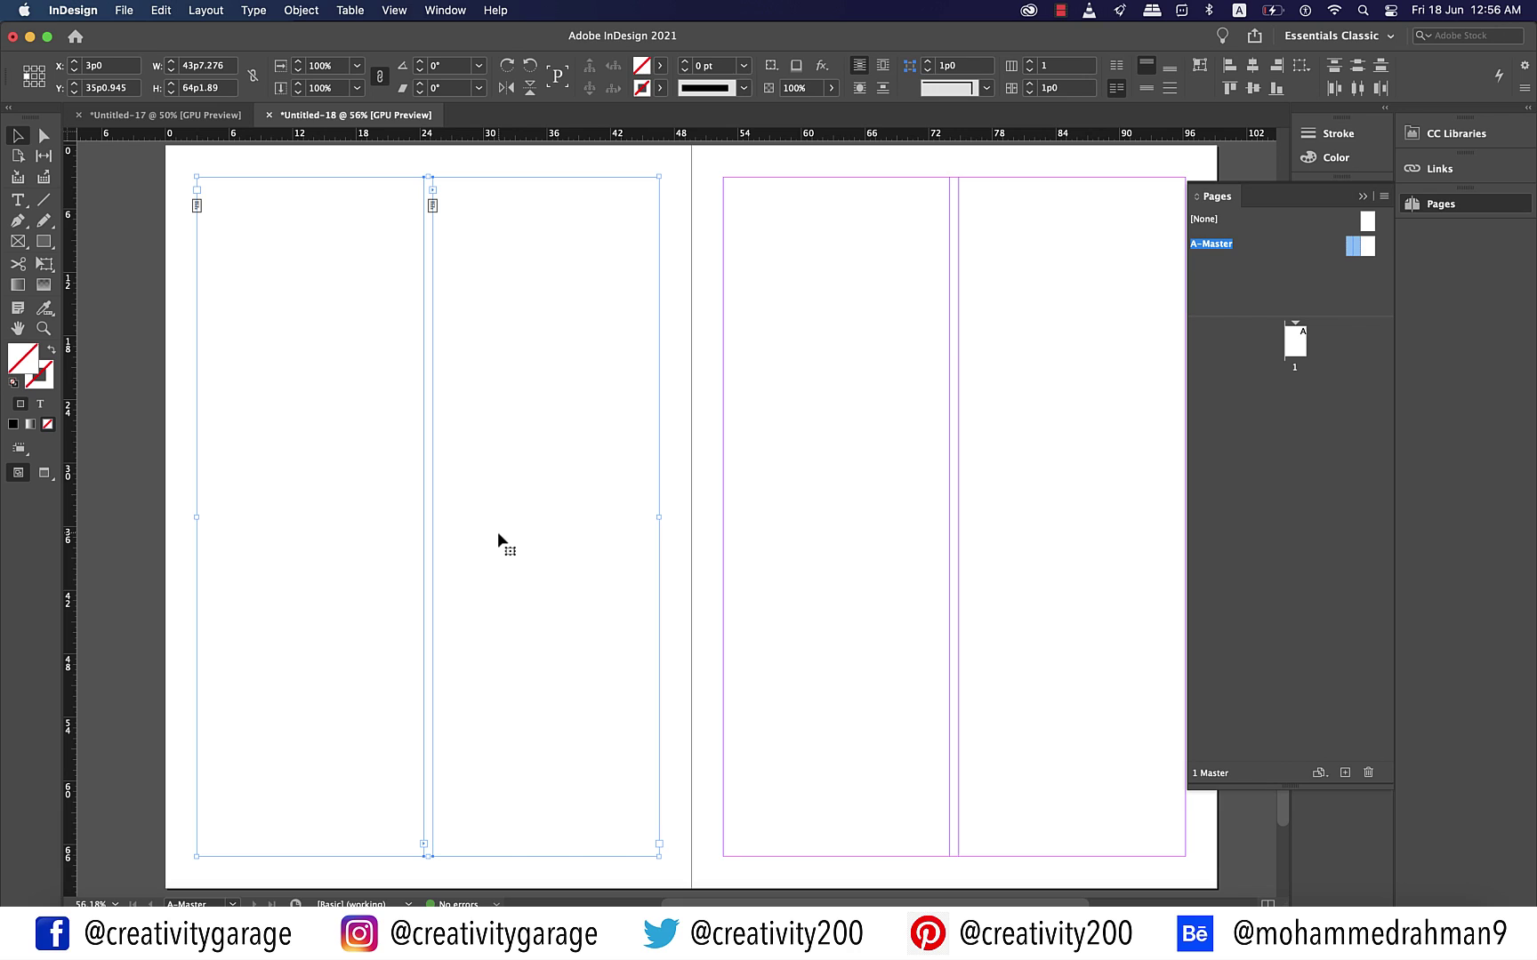
- Alt-drag copies of the two column frames onto A-Master's right page
drag(497, 531, 952, 482)
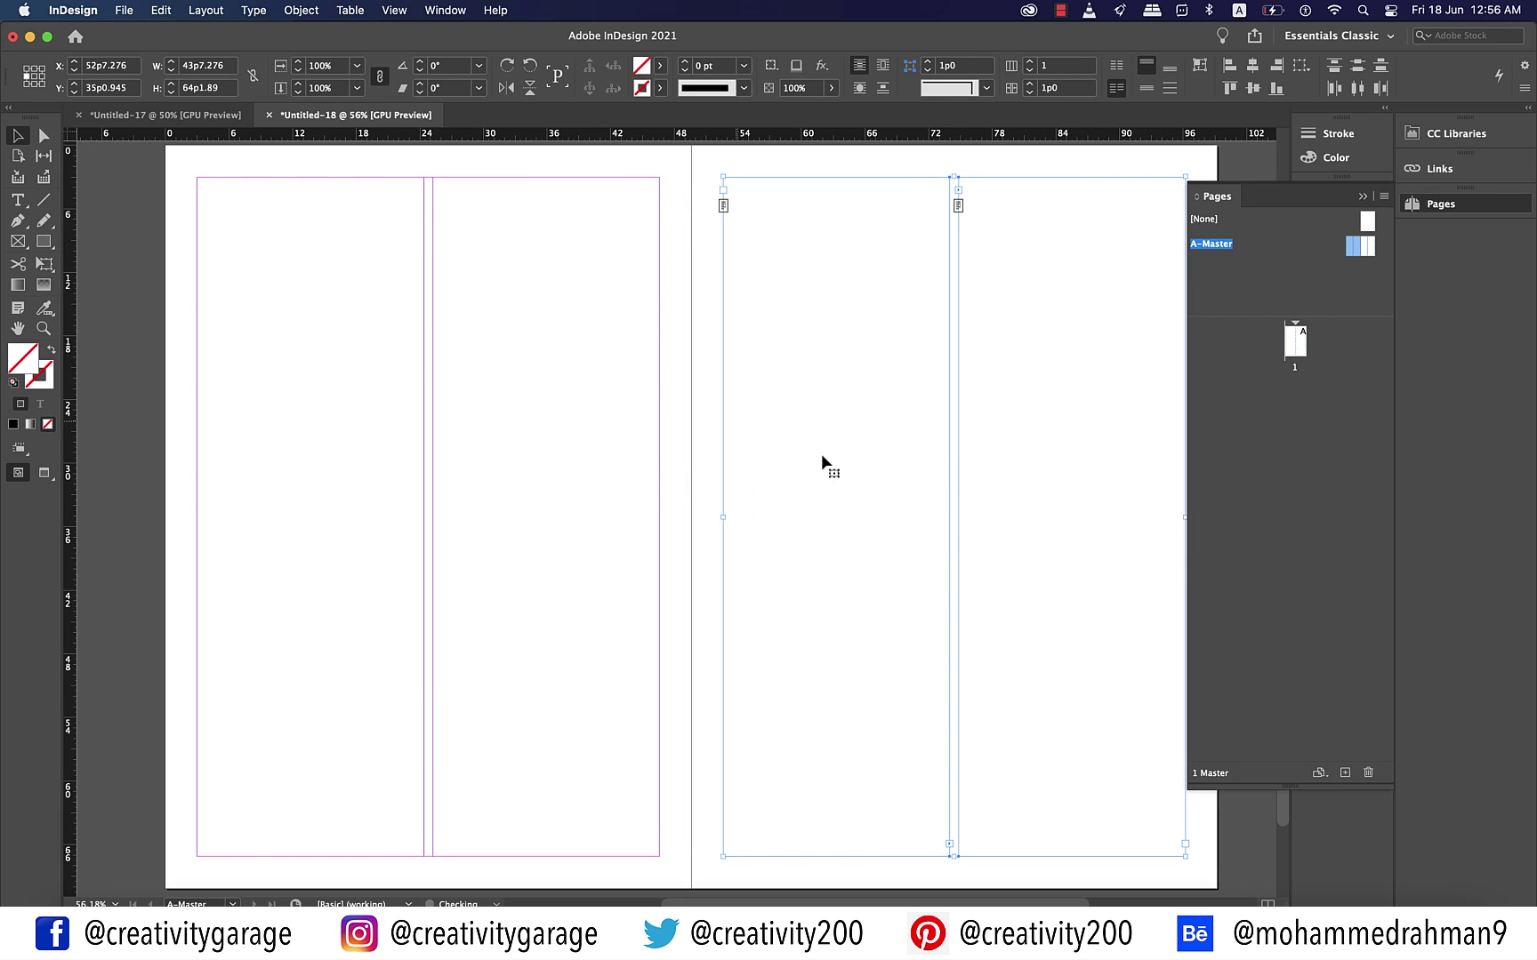
click(654, 449)
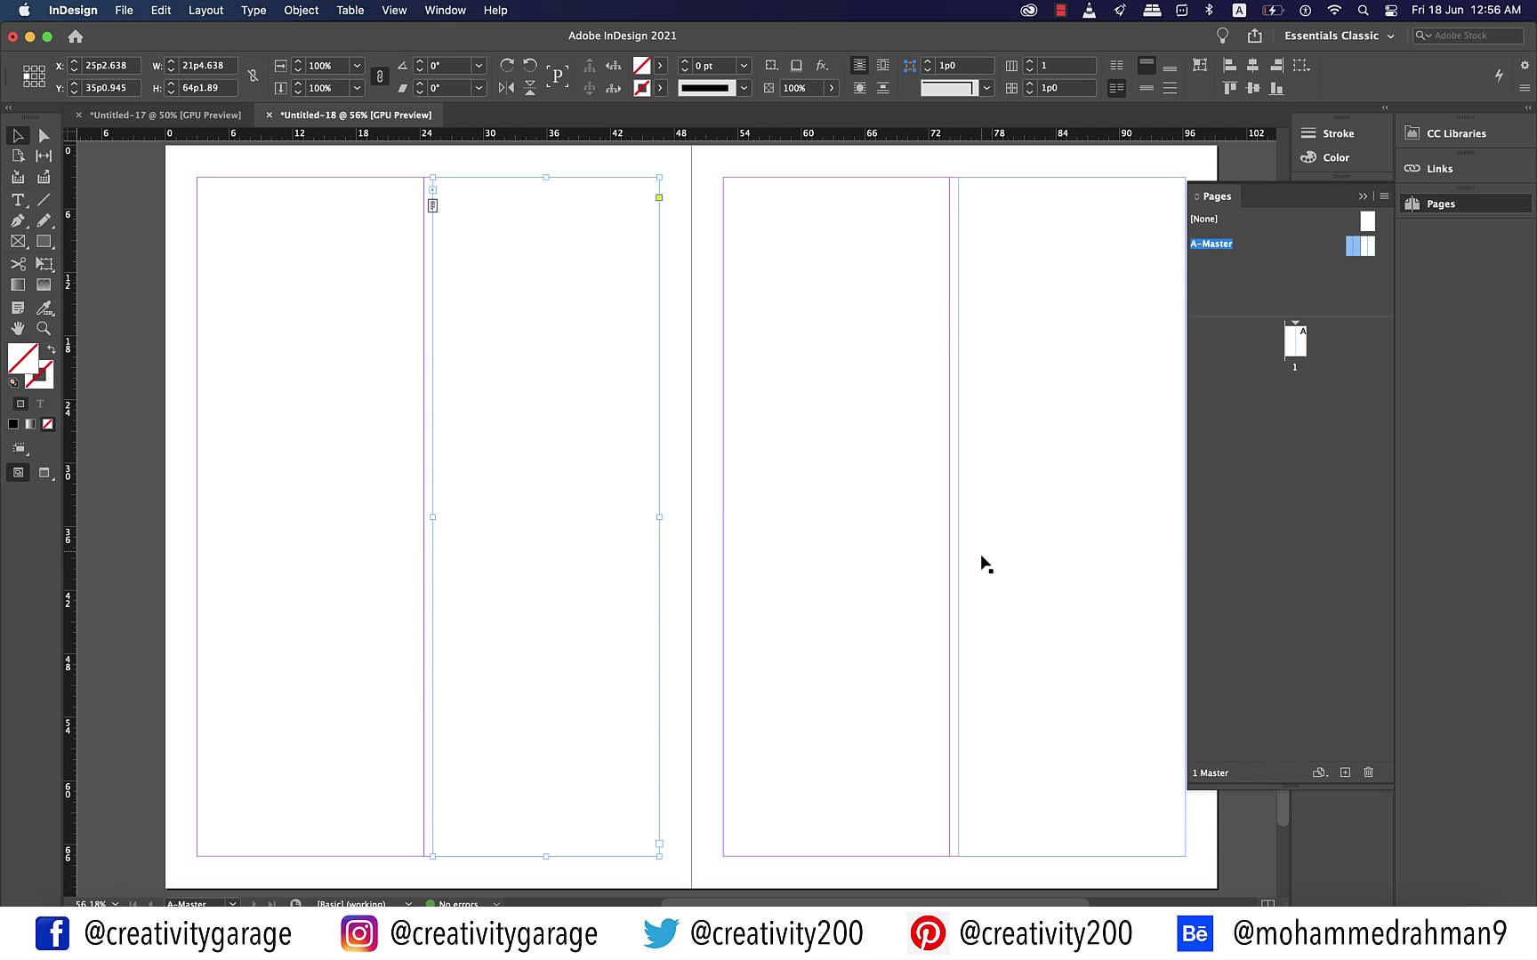
click(664, 658)
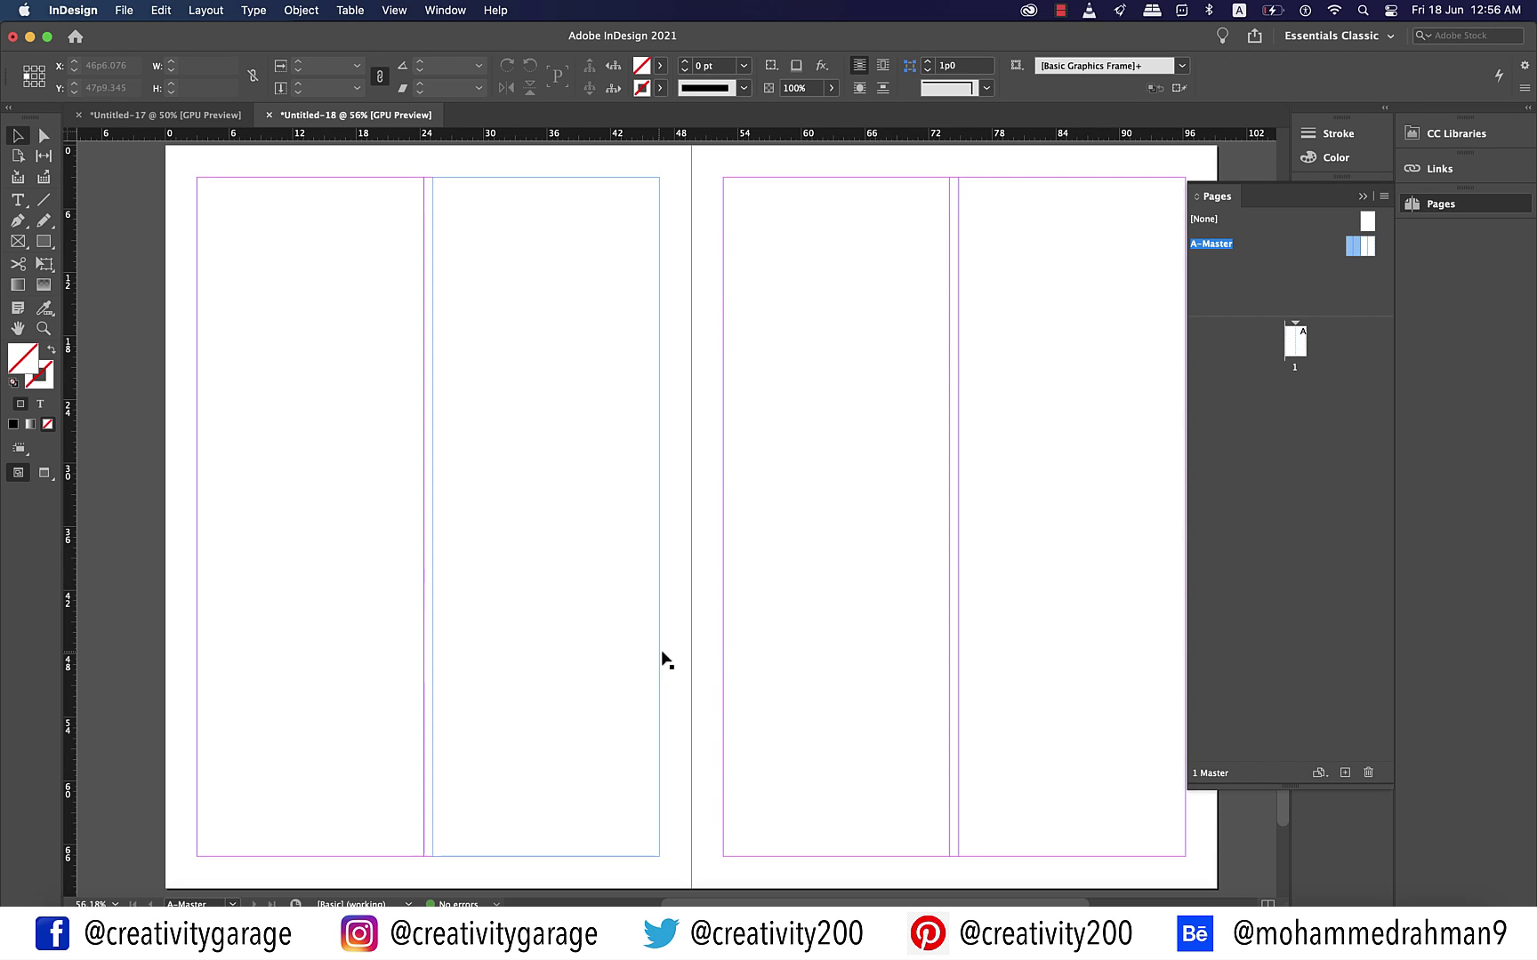
click(658, 327)
- Show text threads and link the left page's second column into the right page frames
click(396, 11)
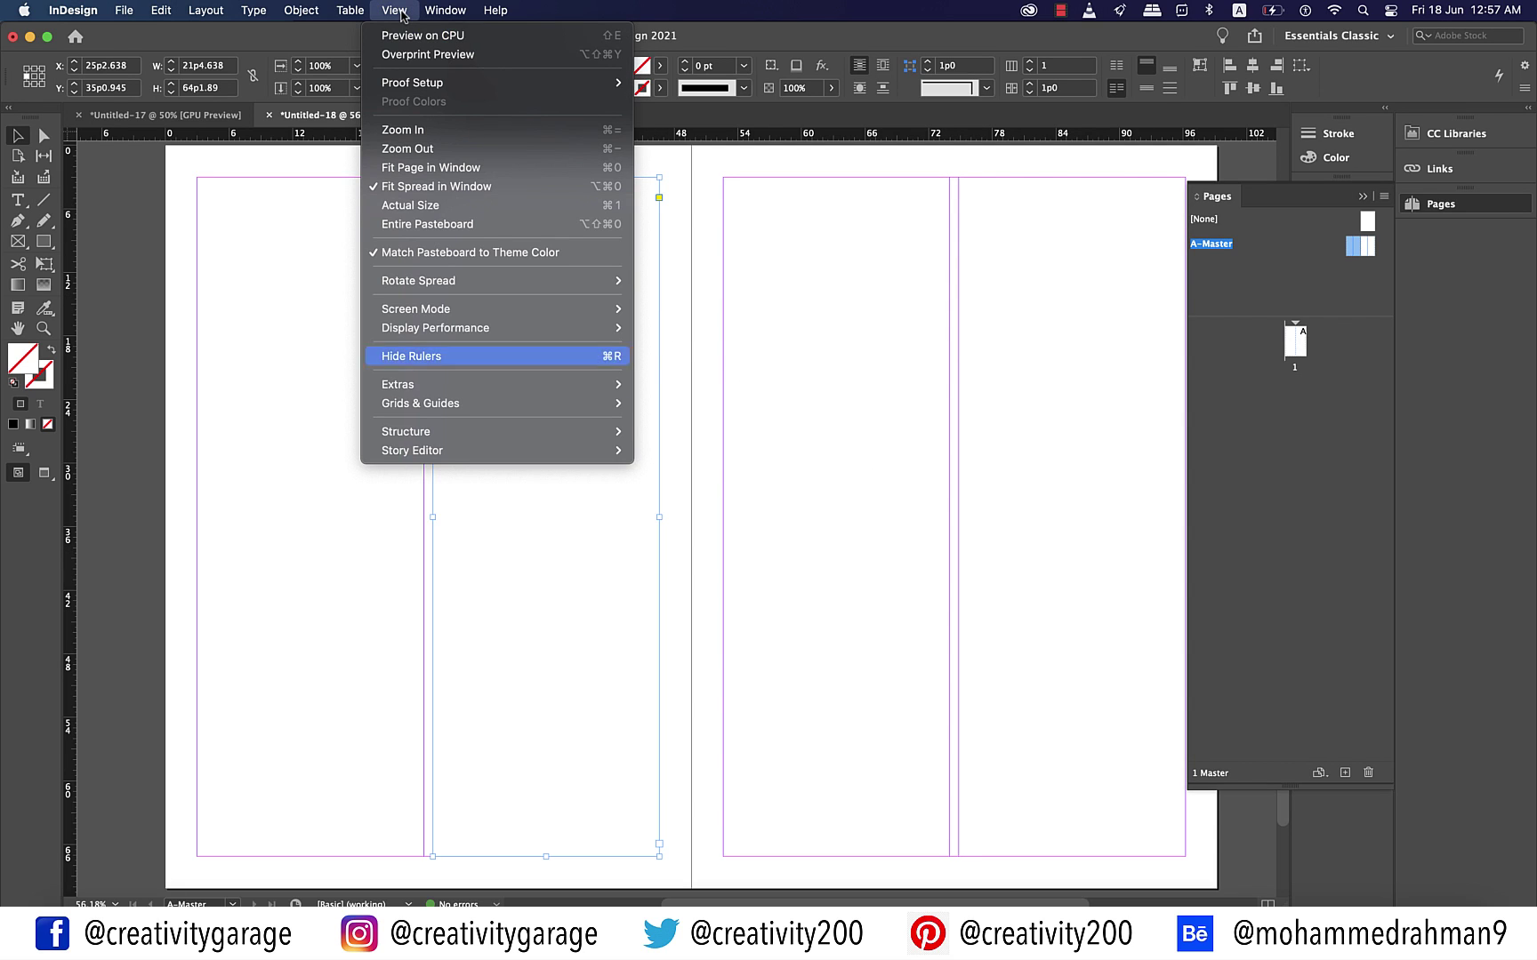
mouse_move(533, 384)
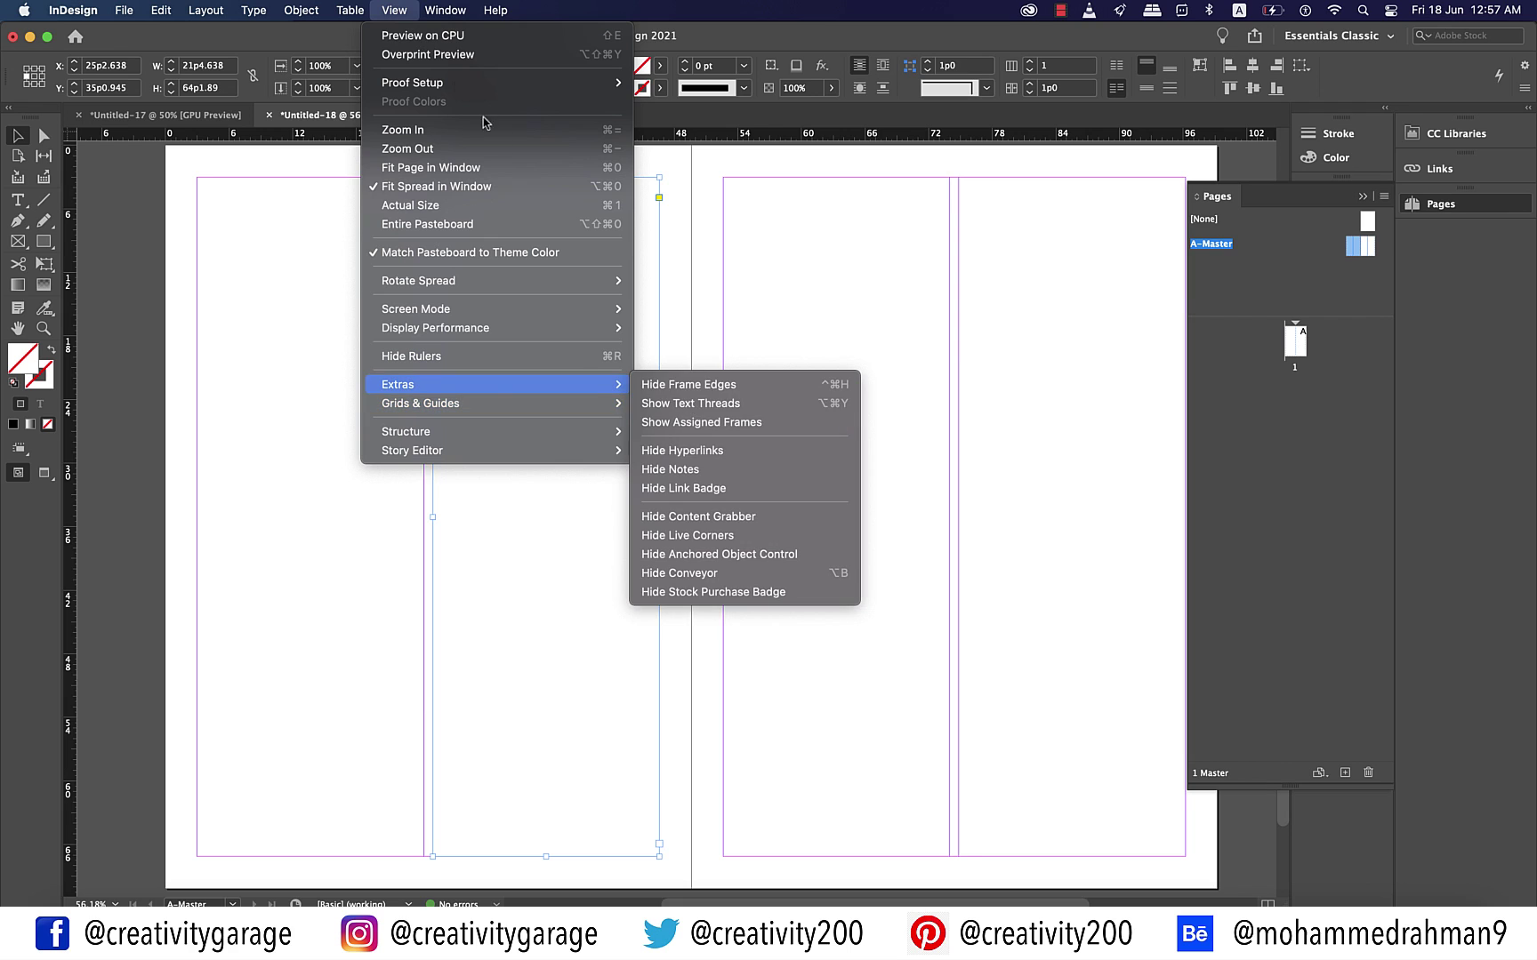
click(708, 405)
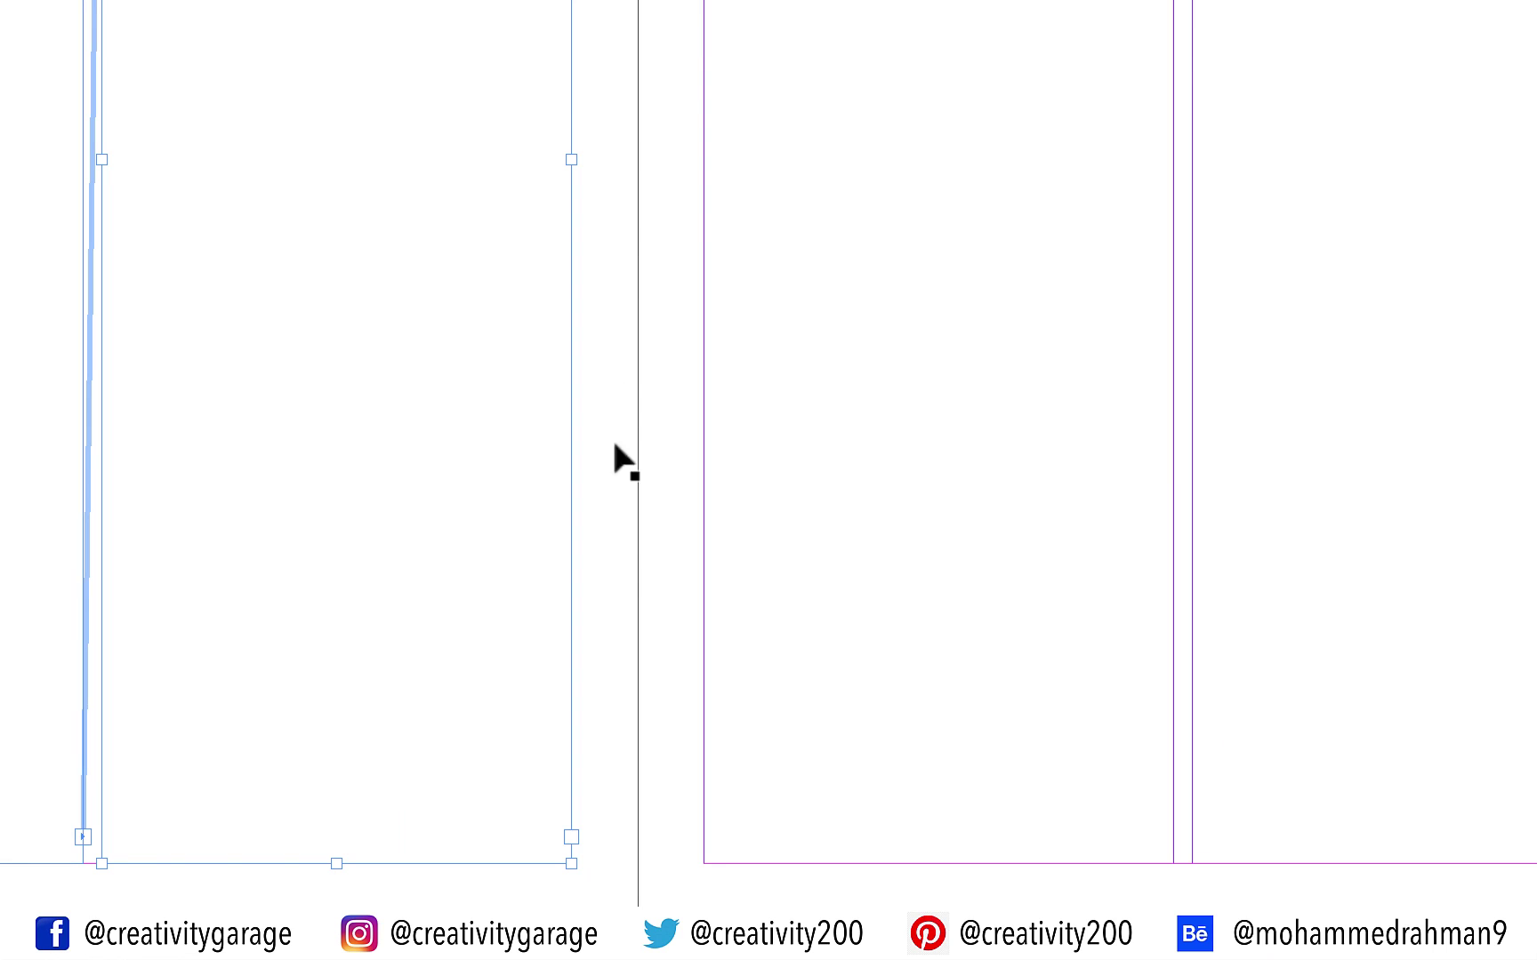
click(570, 836)
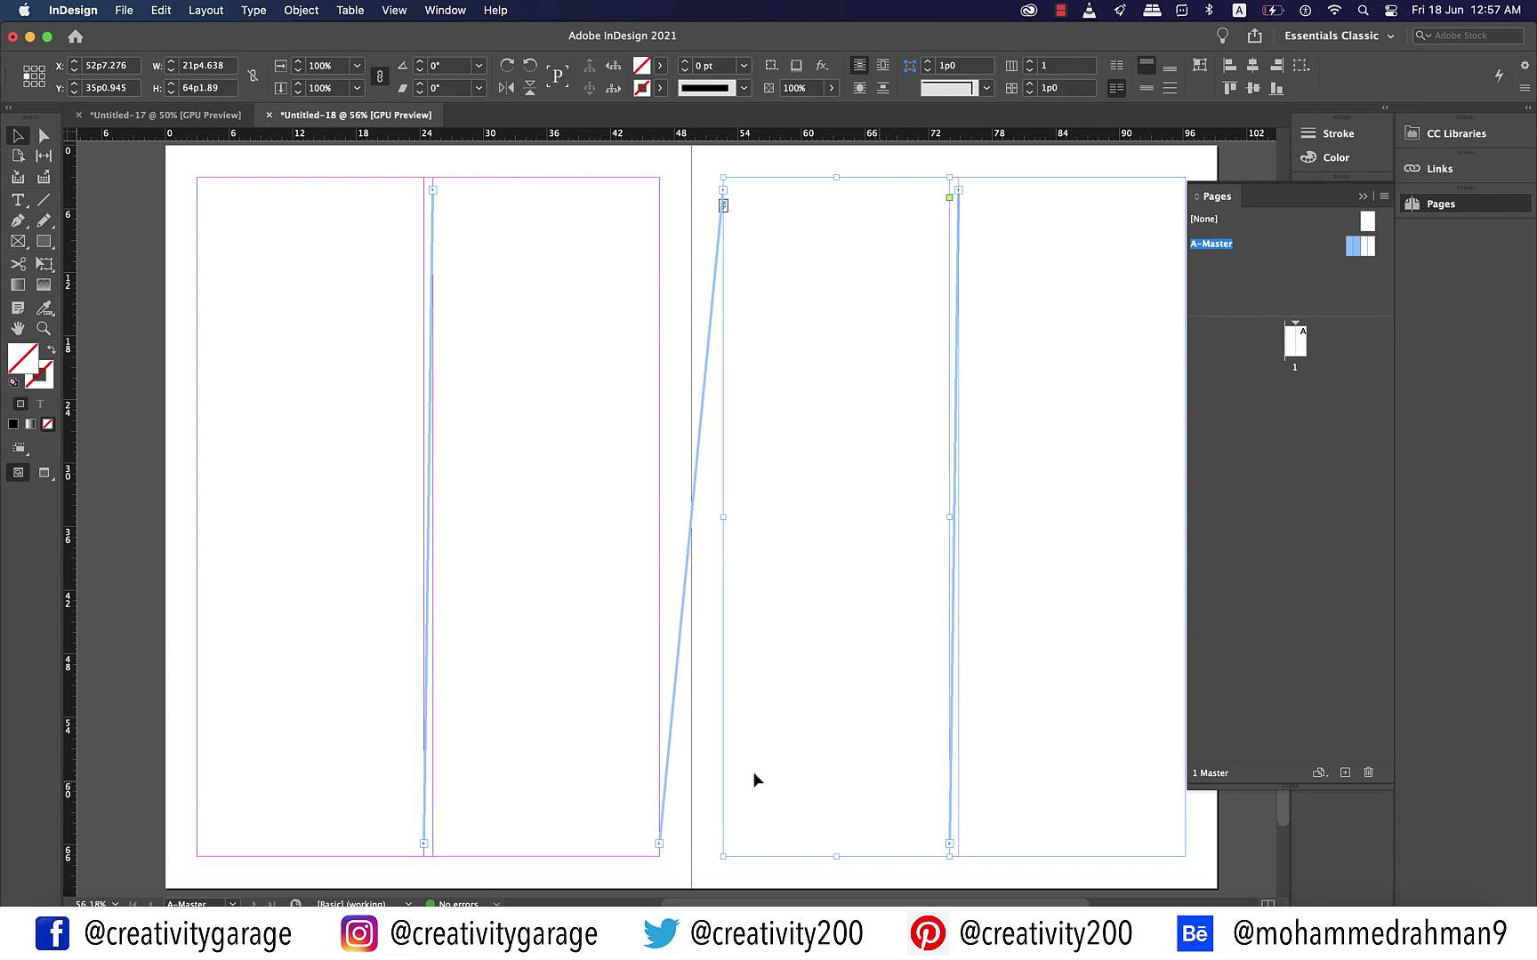
click(676, 866)
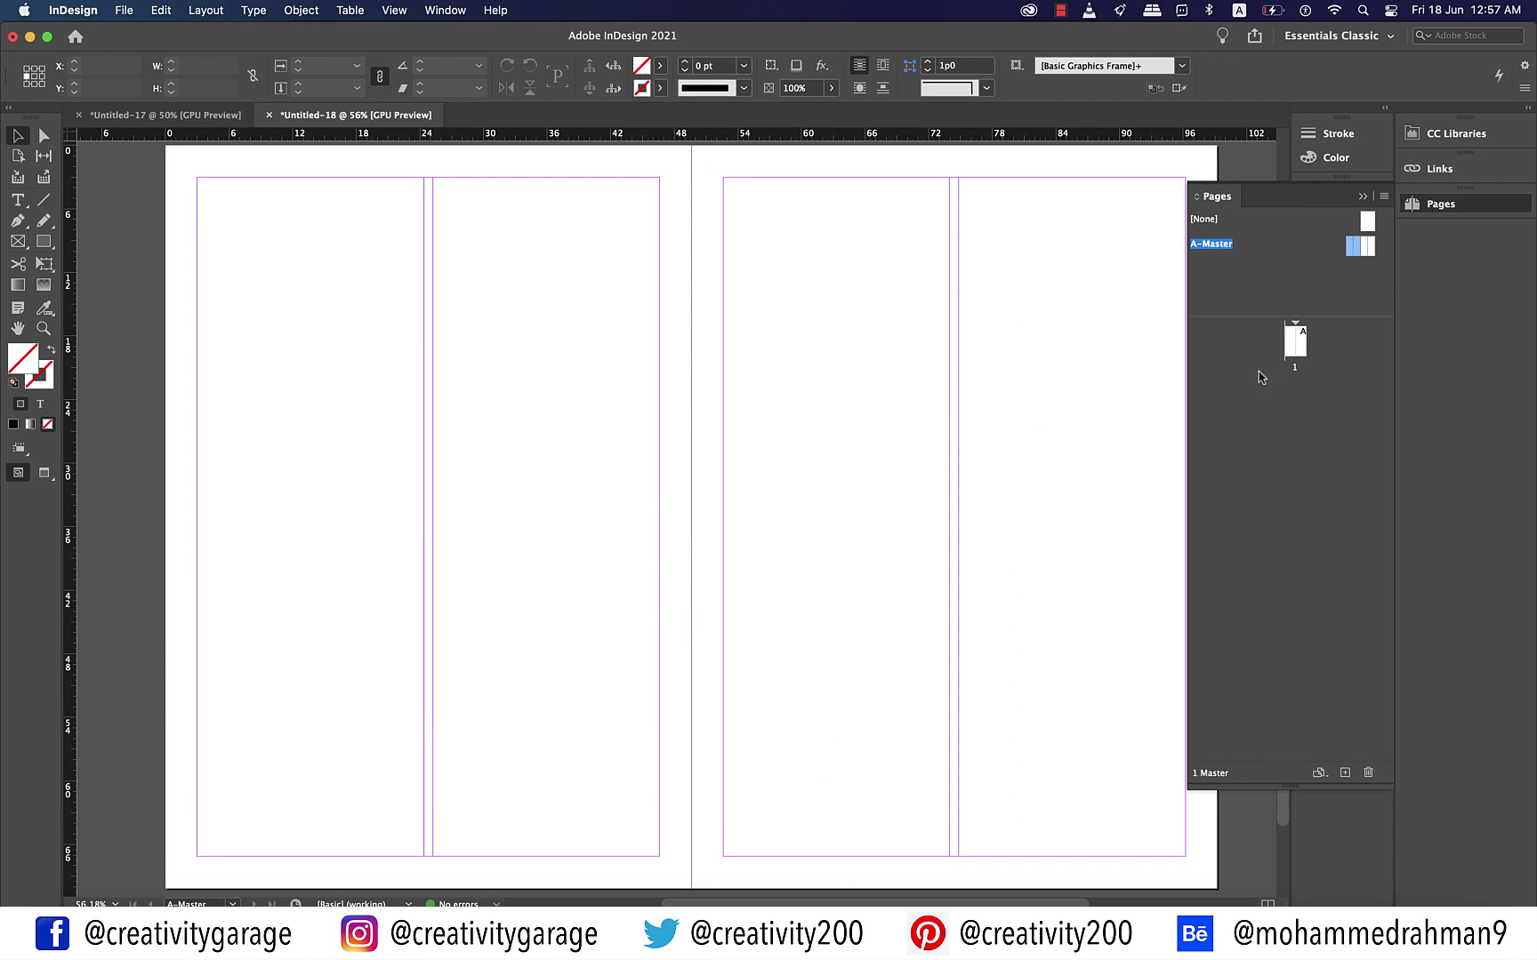
- Place Lorem_500 into page 1's left column, dismissing the missing-fonts warning, so text fills both columns
double_click(1294, 342)
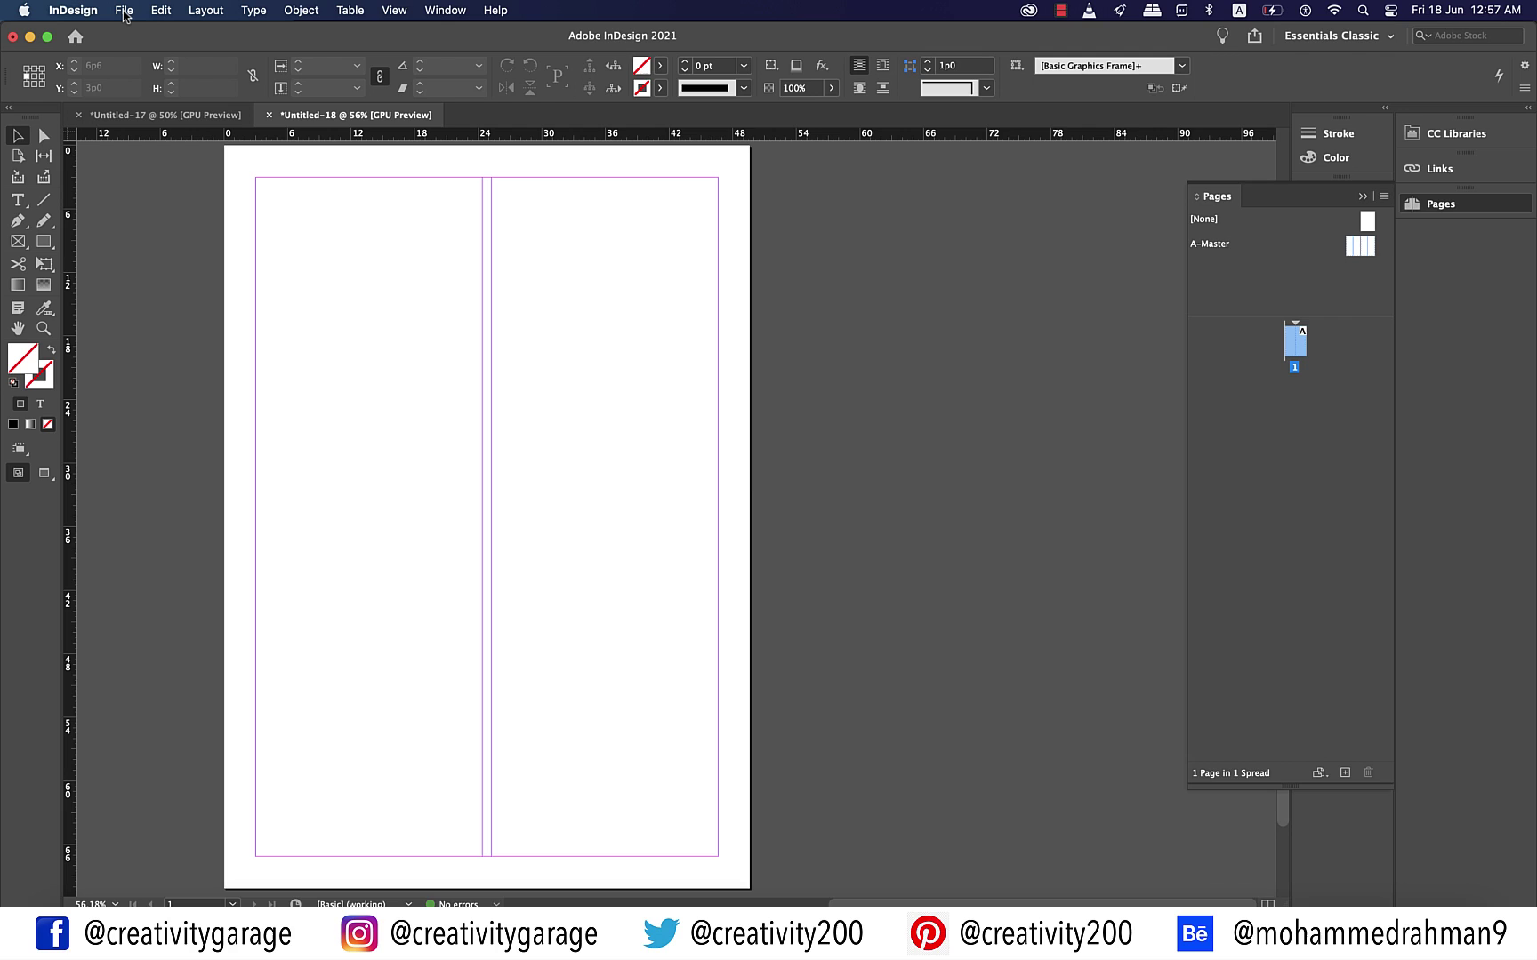
click(124, 11)
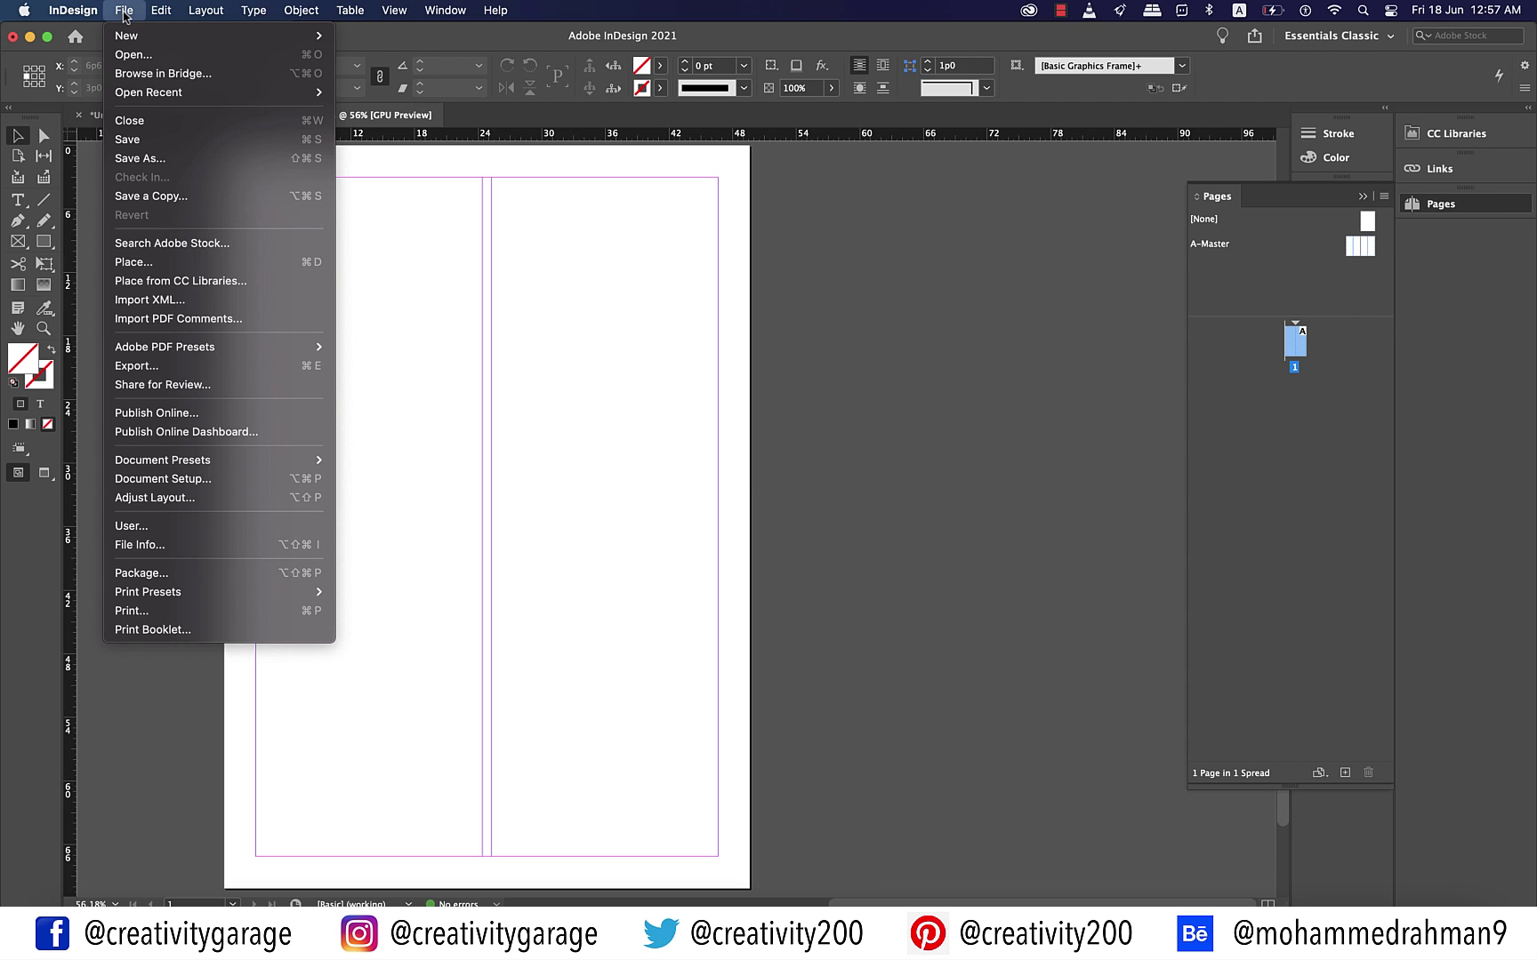
click(133, 261)
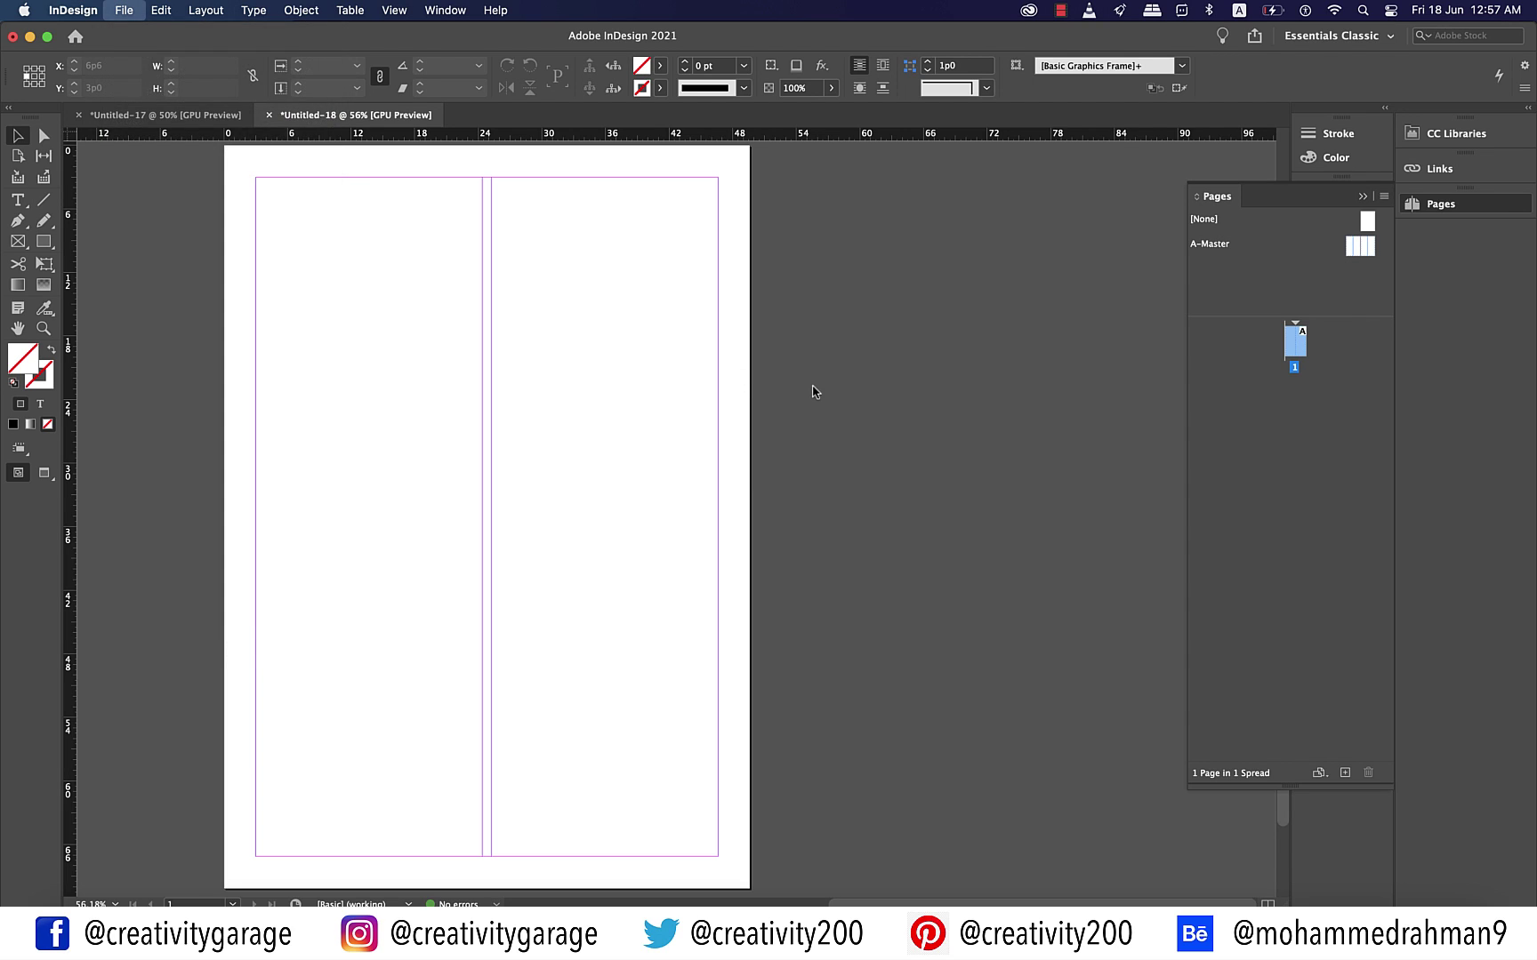
click(613, 265)
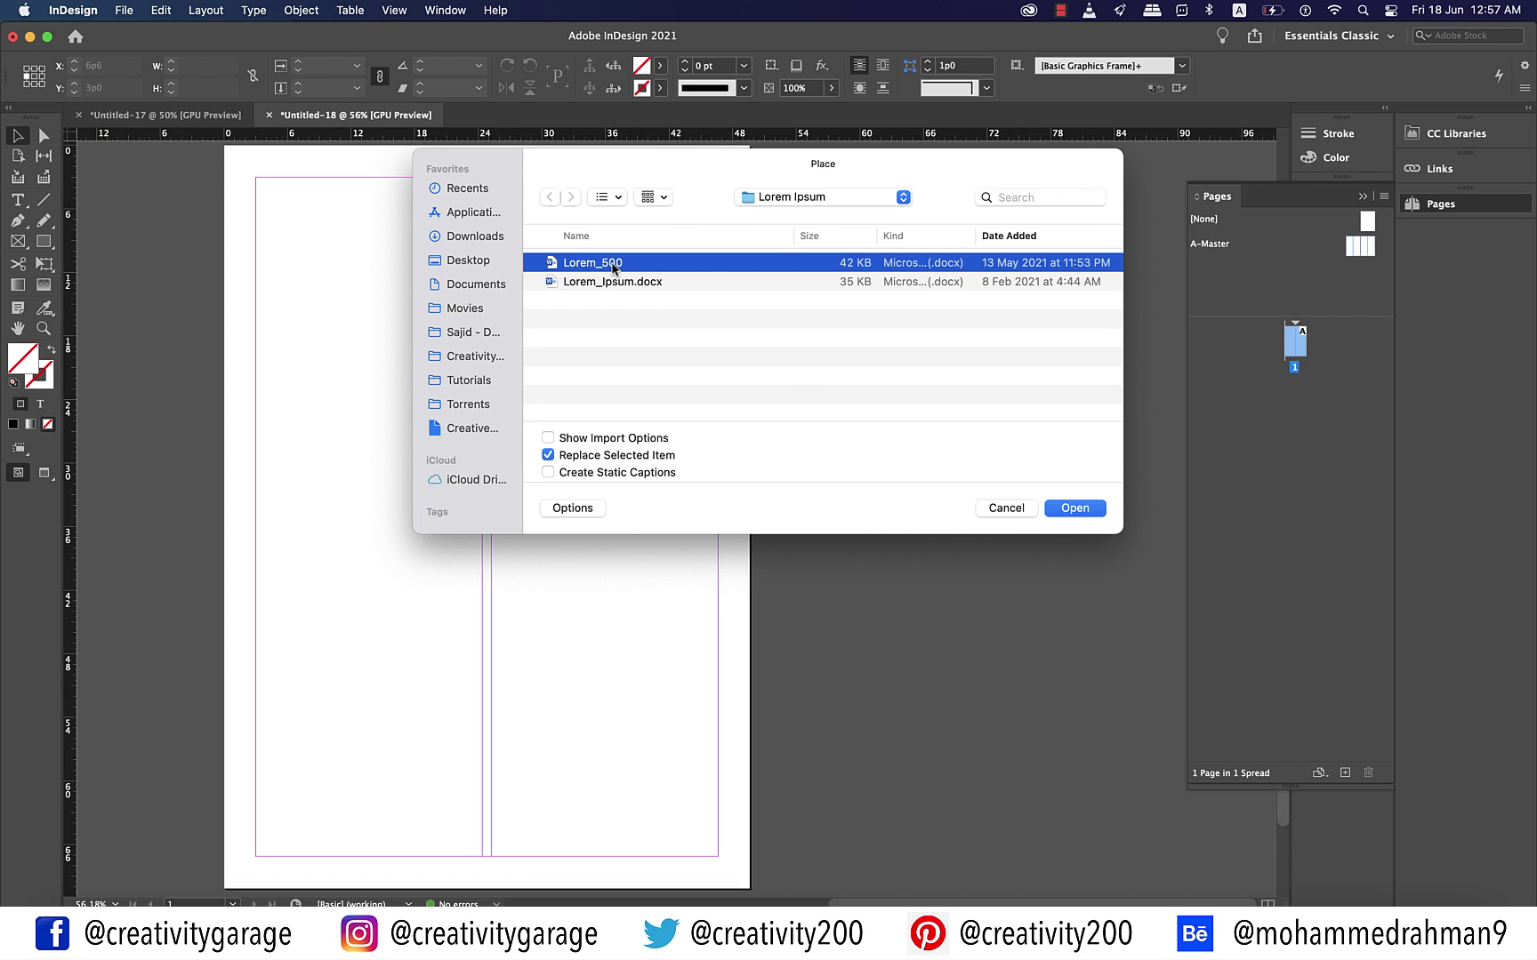
click(1076, 509)
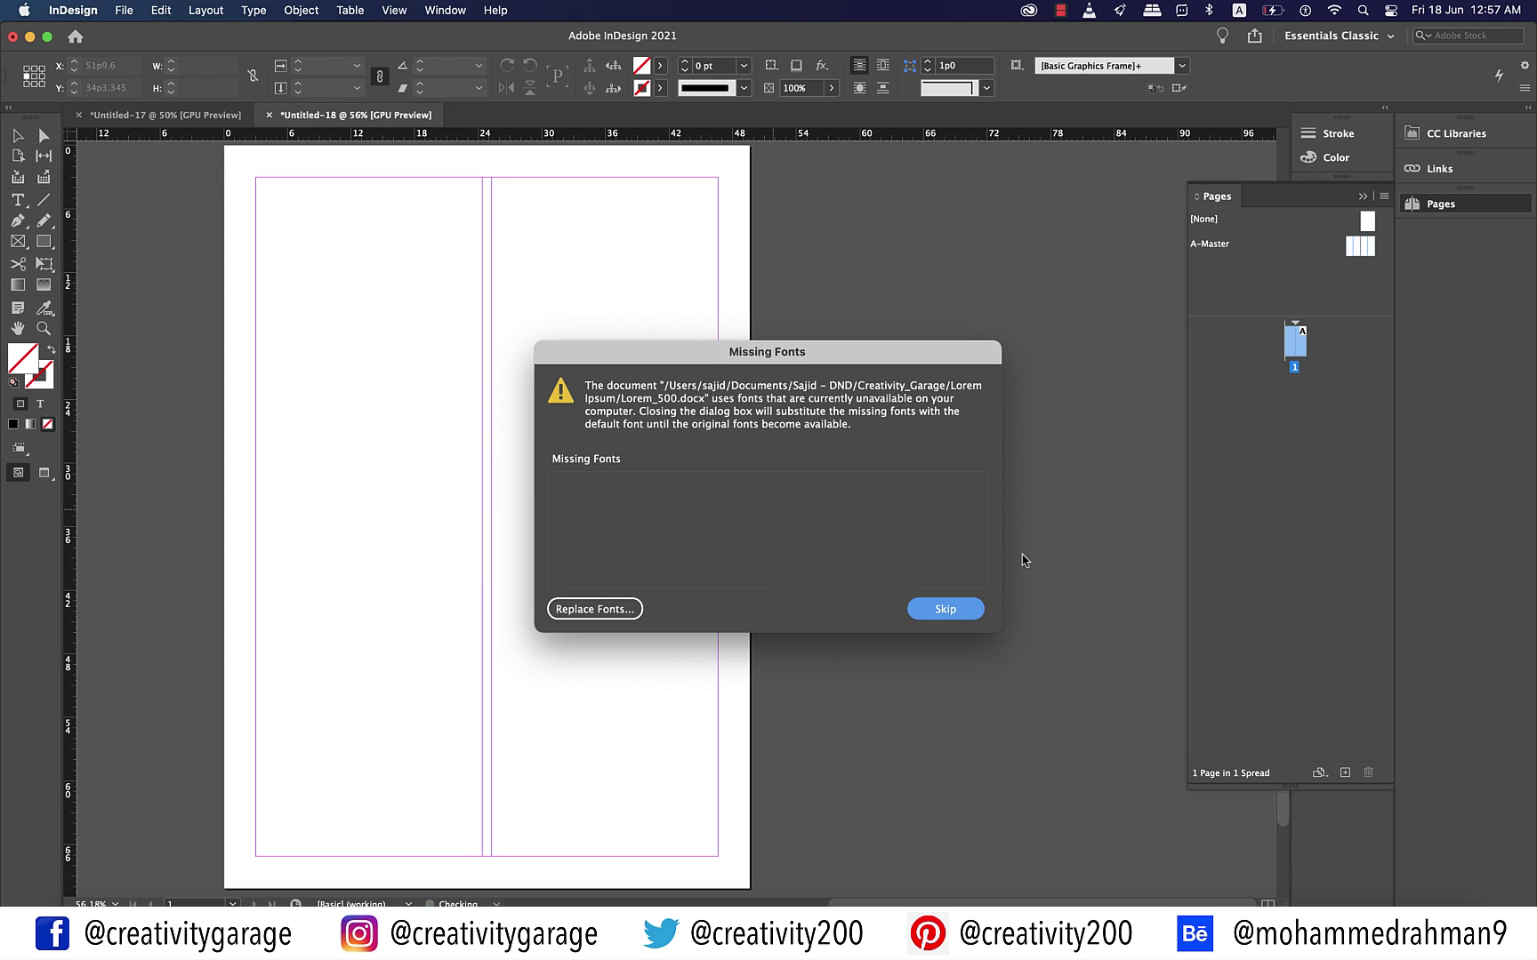
click(945, 610)
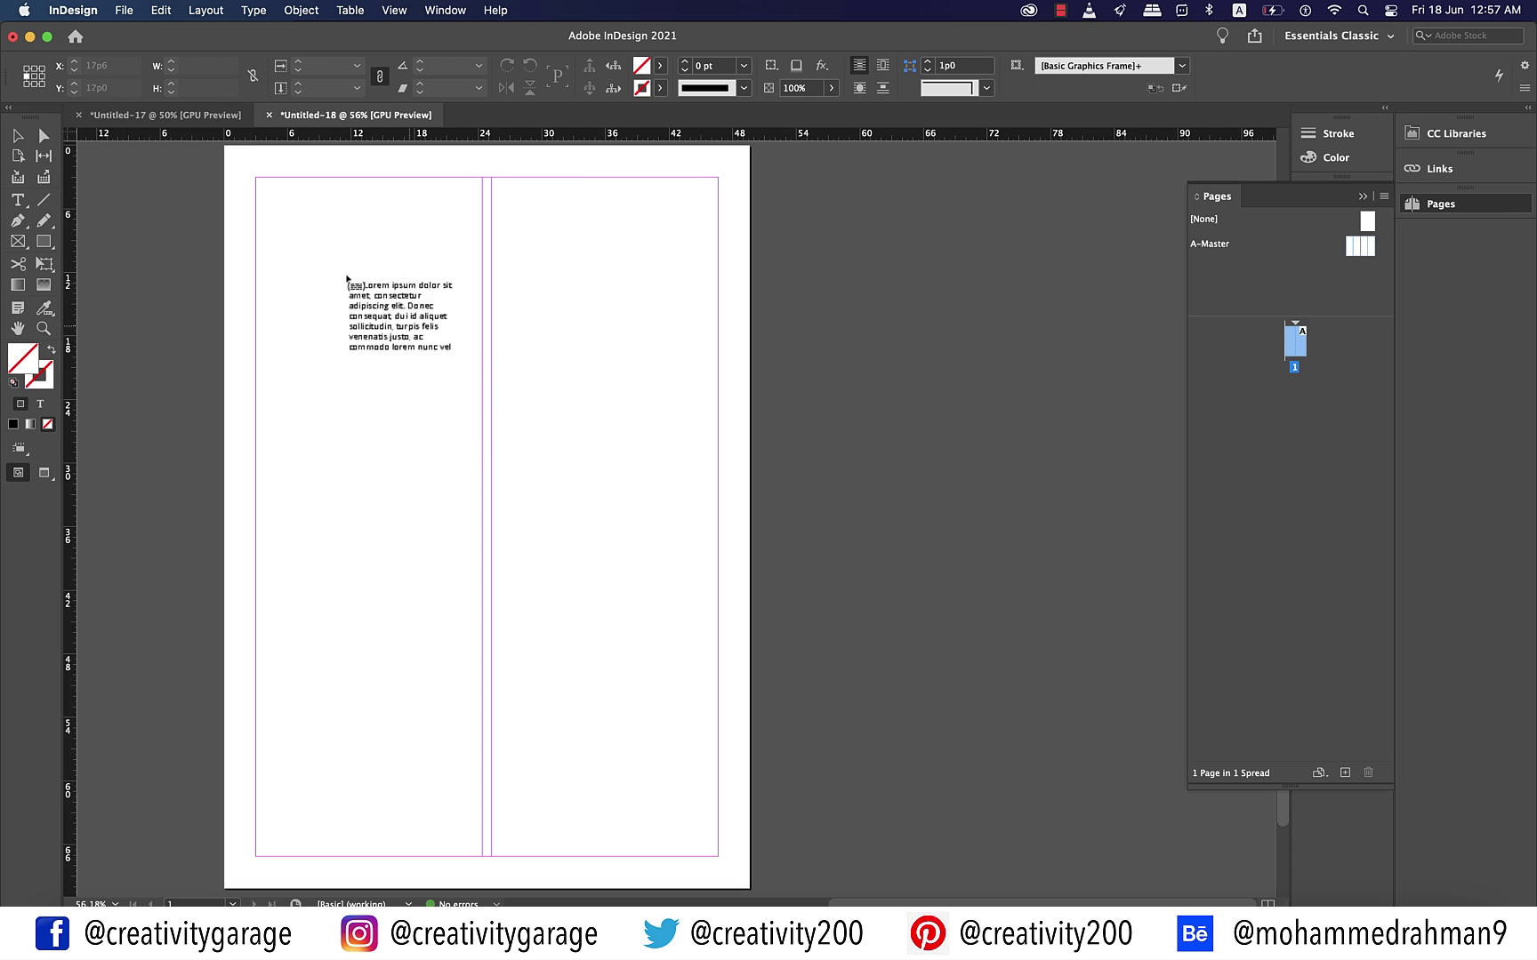
click(455, 296)
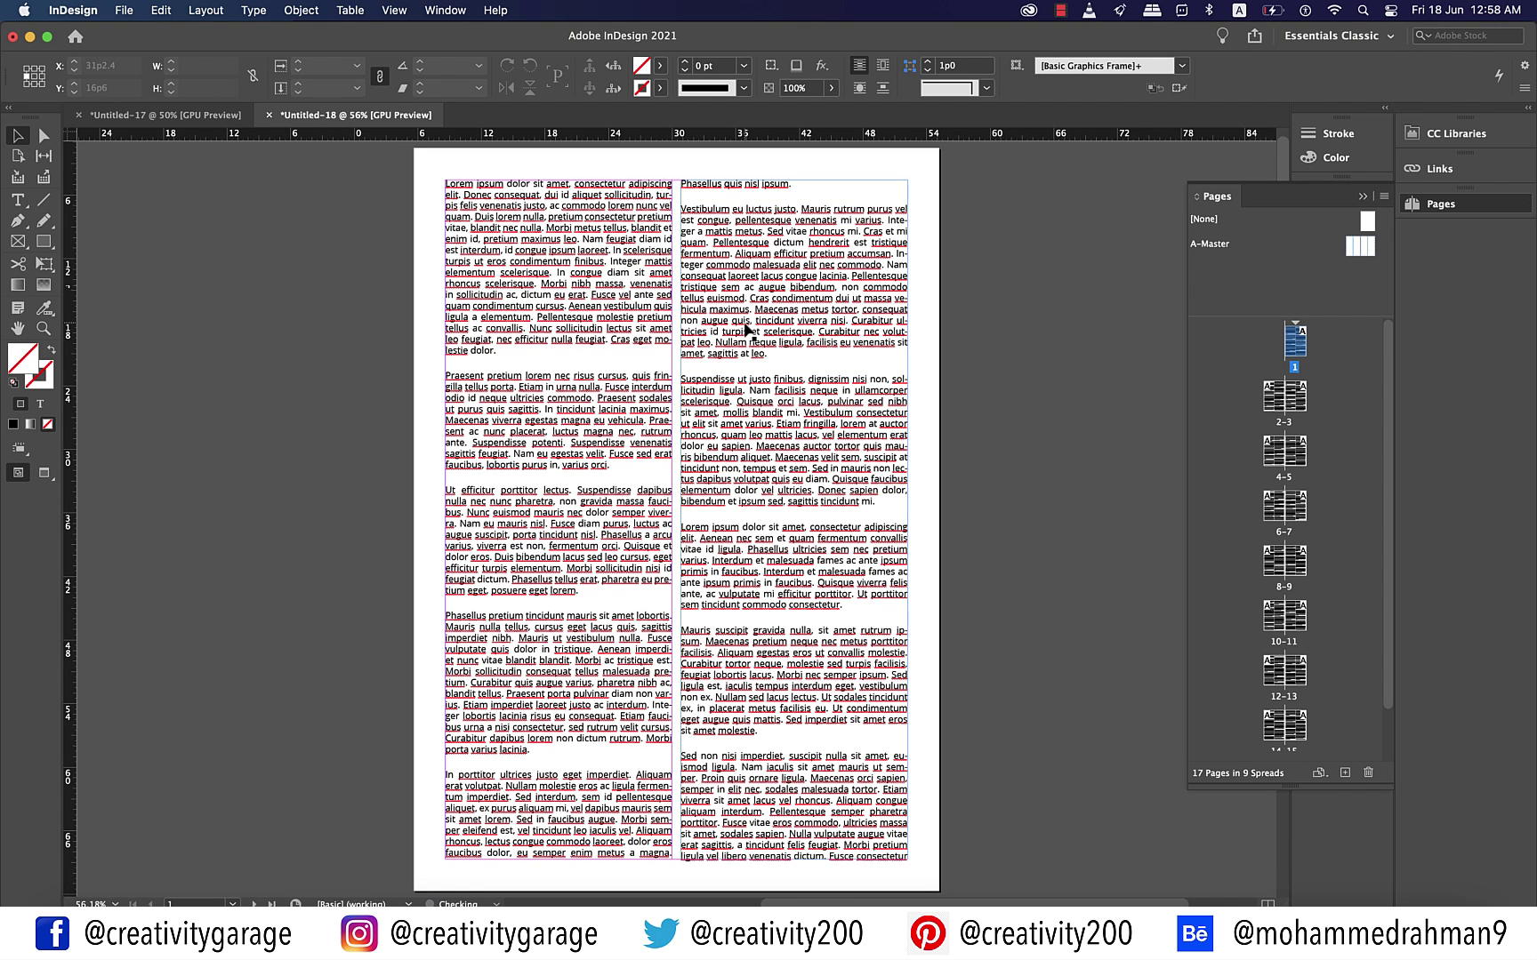
scroll(816, 365, down, 1)
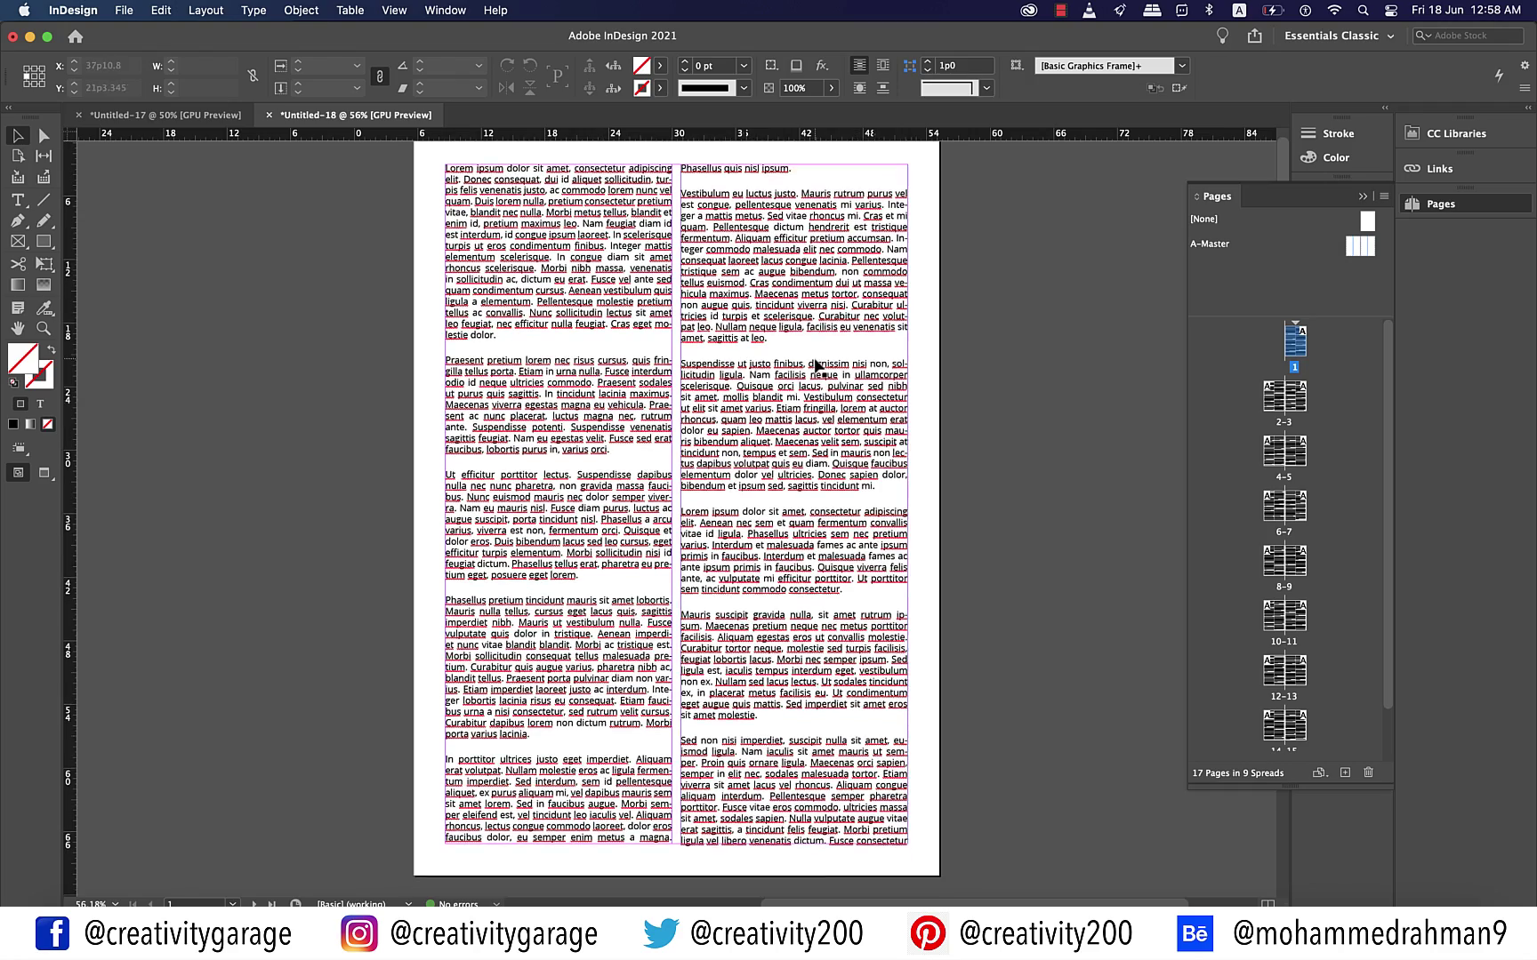
scroll(816, 365, right, 2)
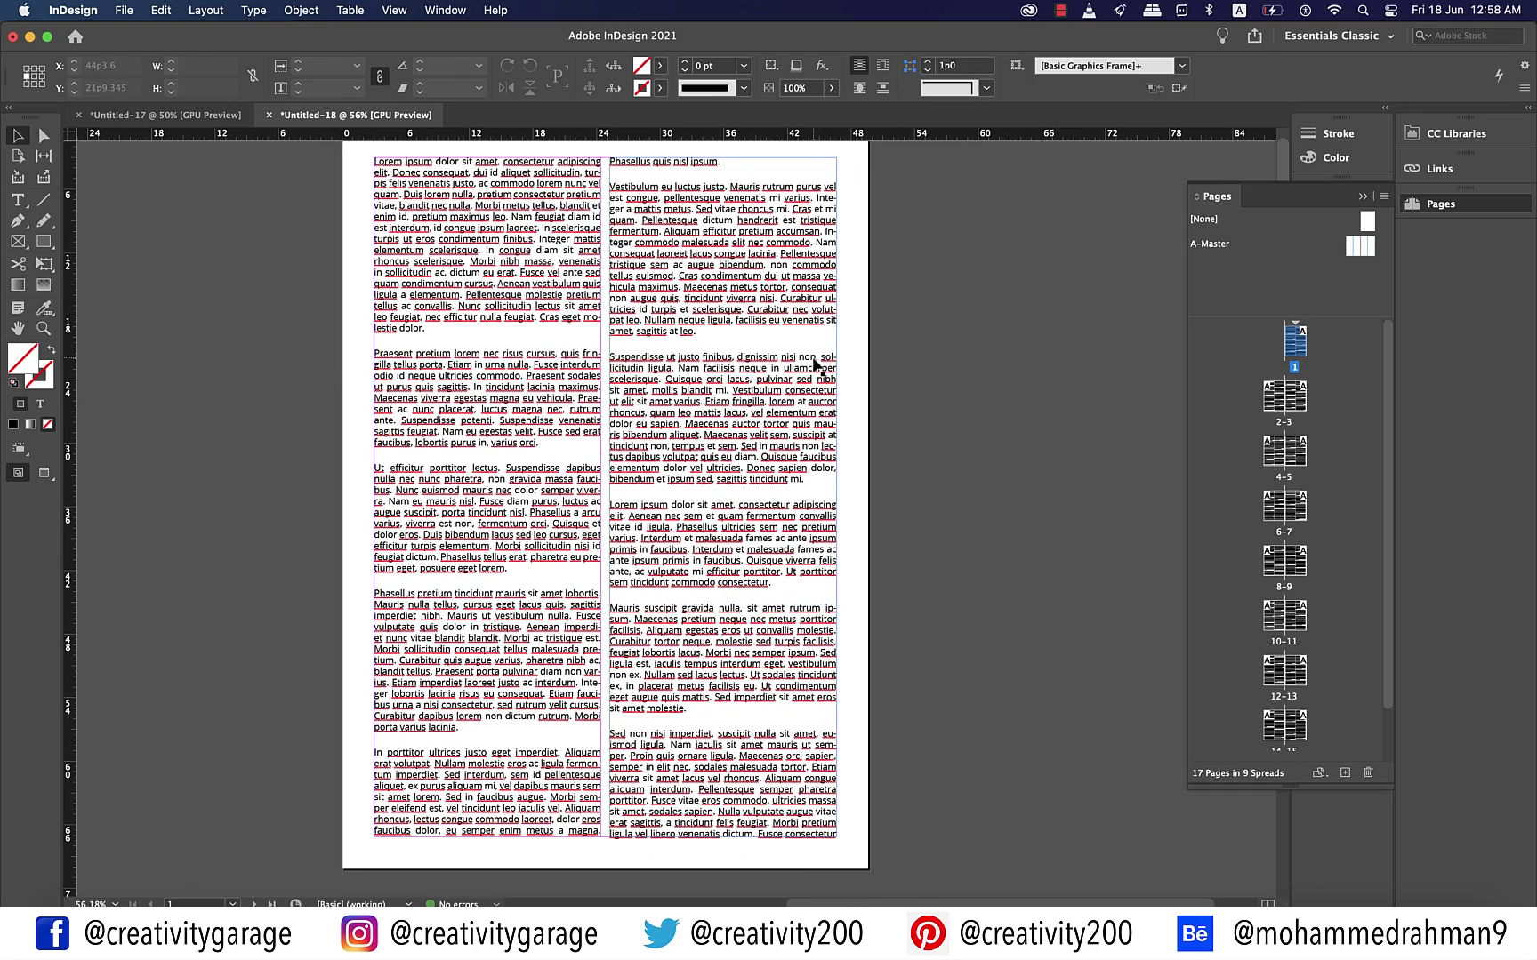
- On spread 10–11, insert a page break before "Maecenas" so that text starts on page 11
double_click(1270, 623)
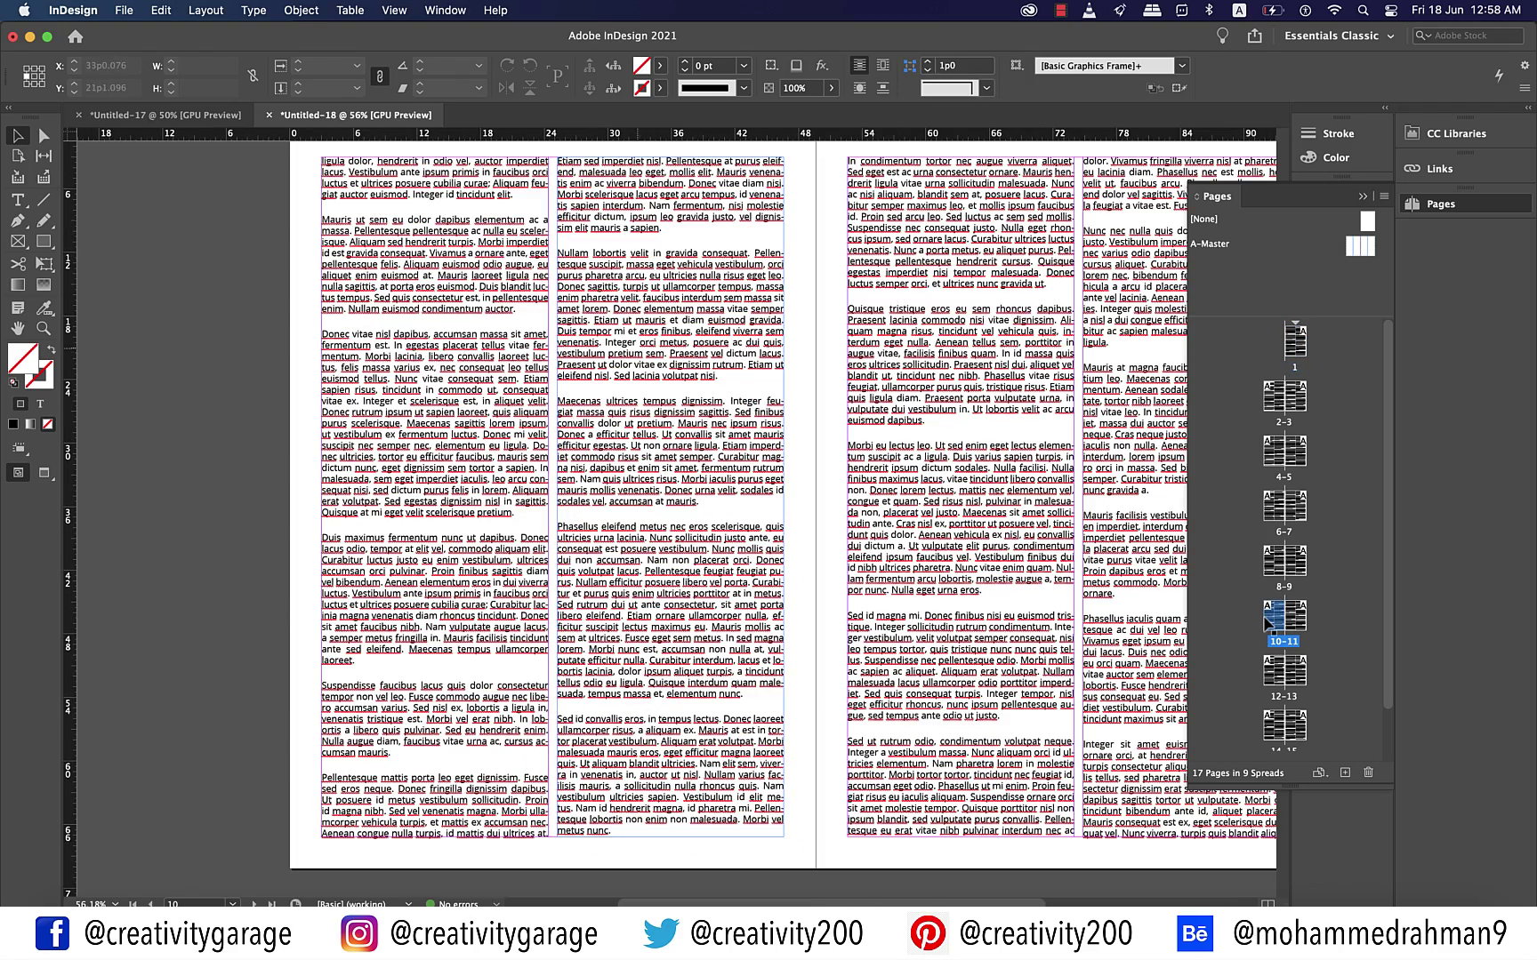
double_click(560, 401)
click(253, 10)
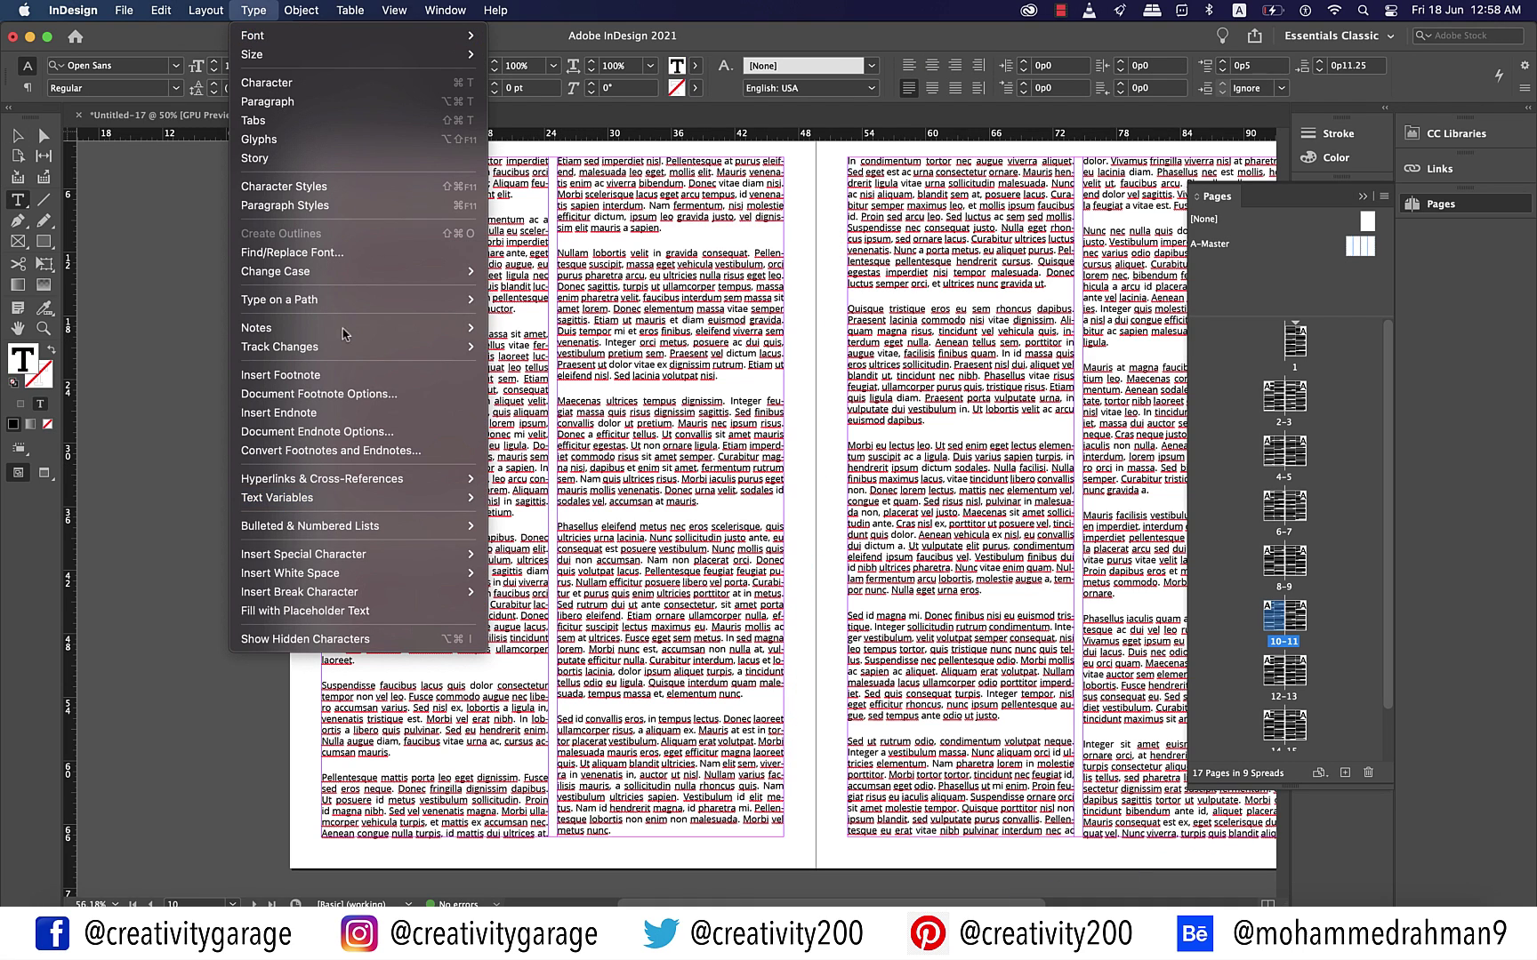
mouse_move(431, 589)
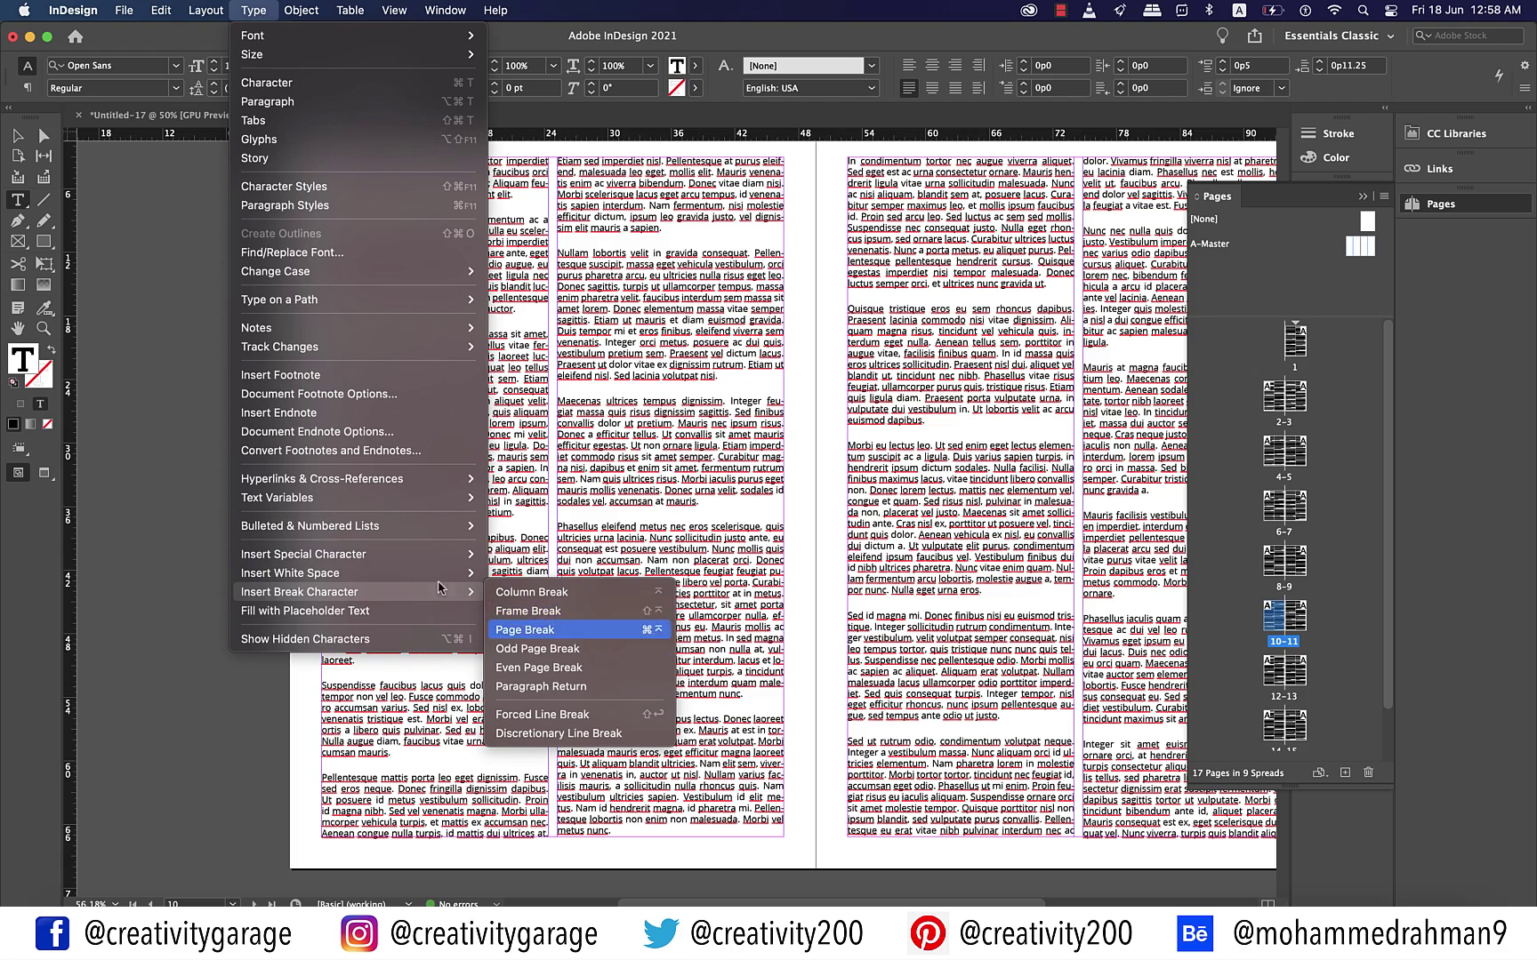
click(534, 631)
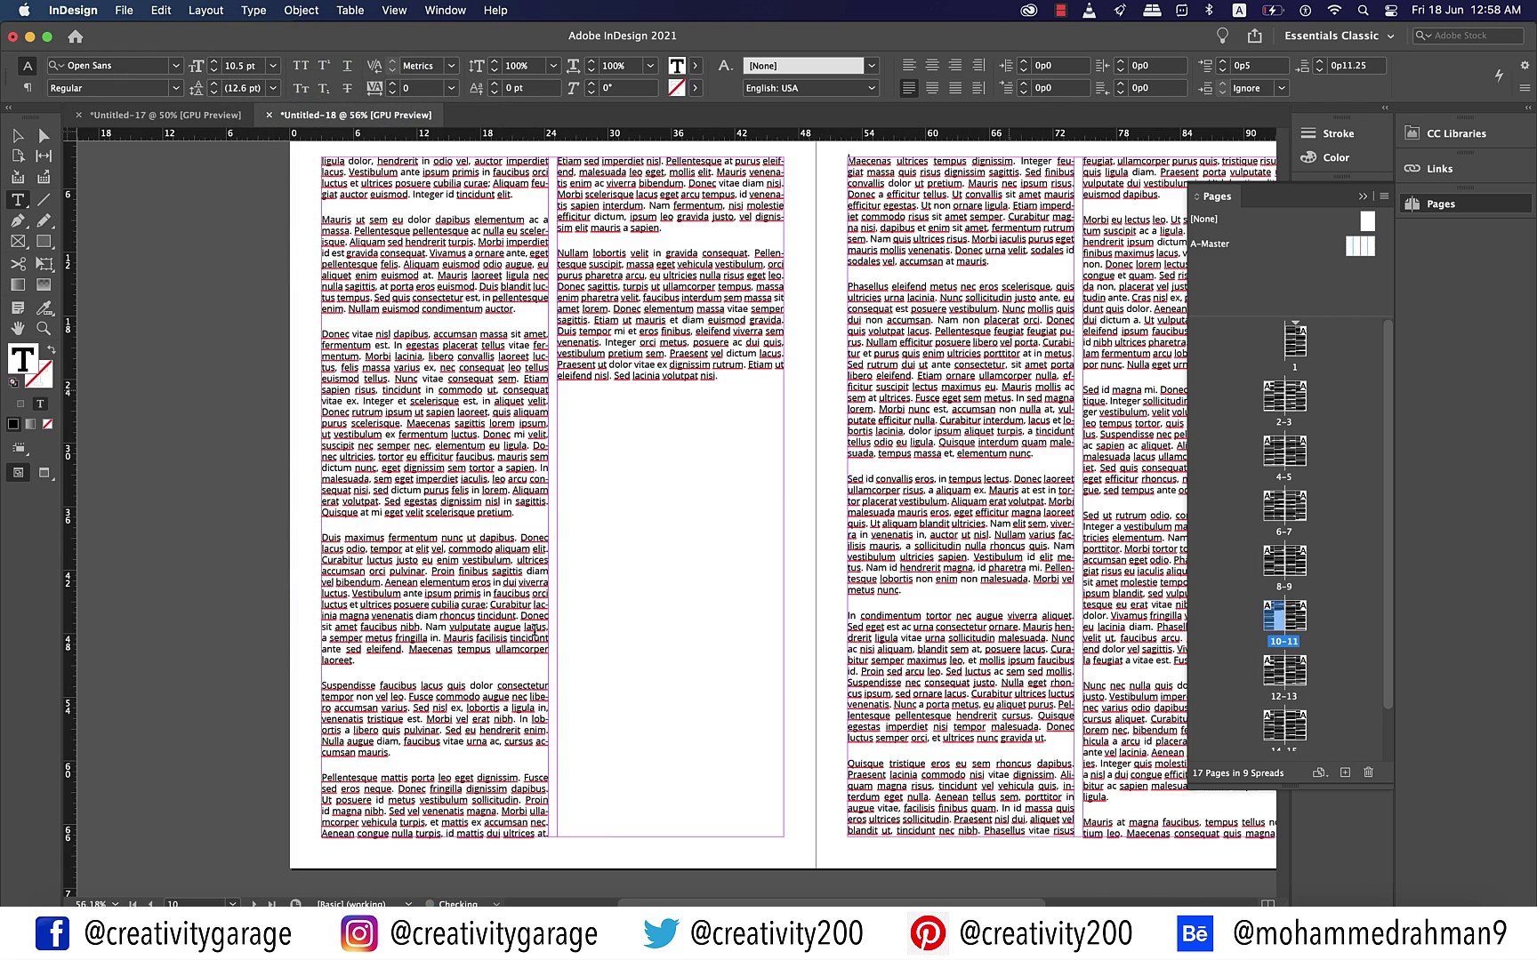
click(1296, 617)
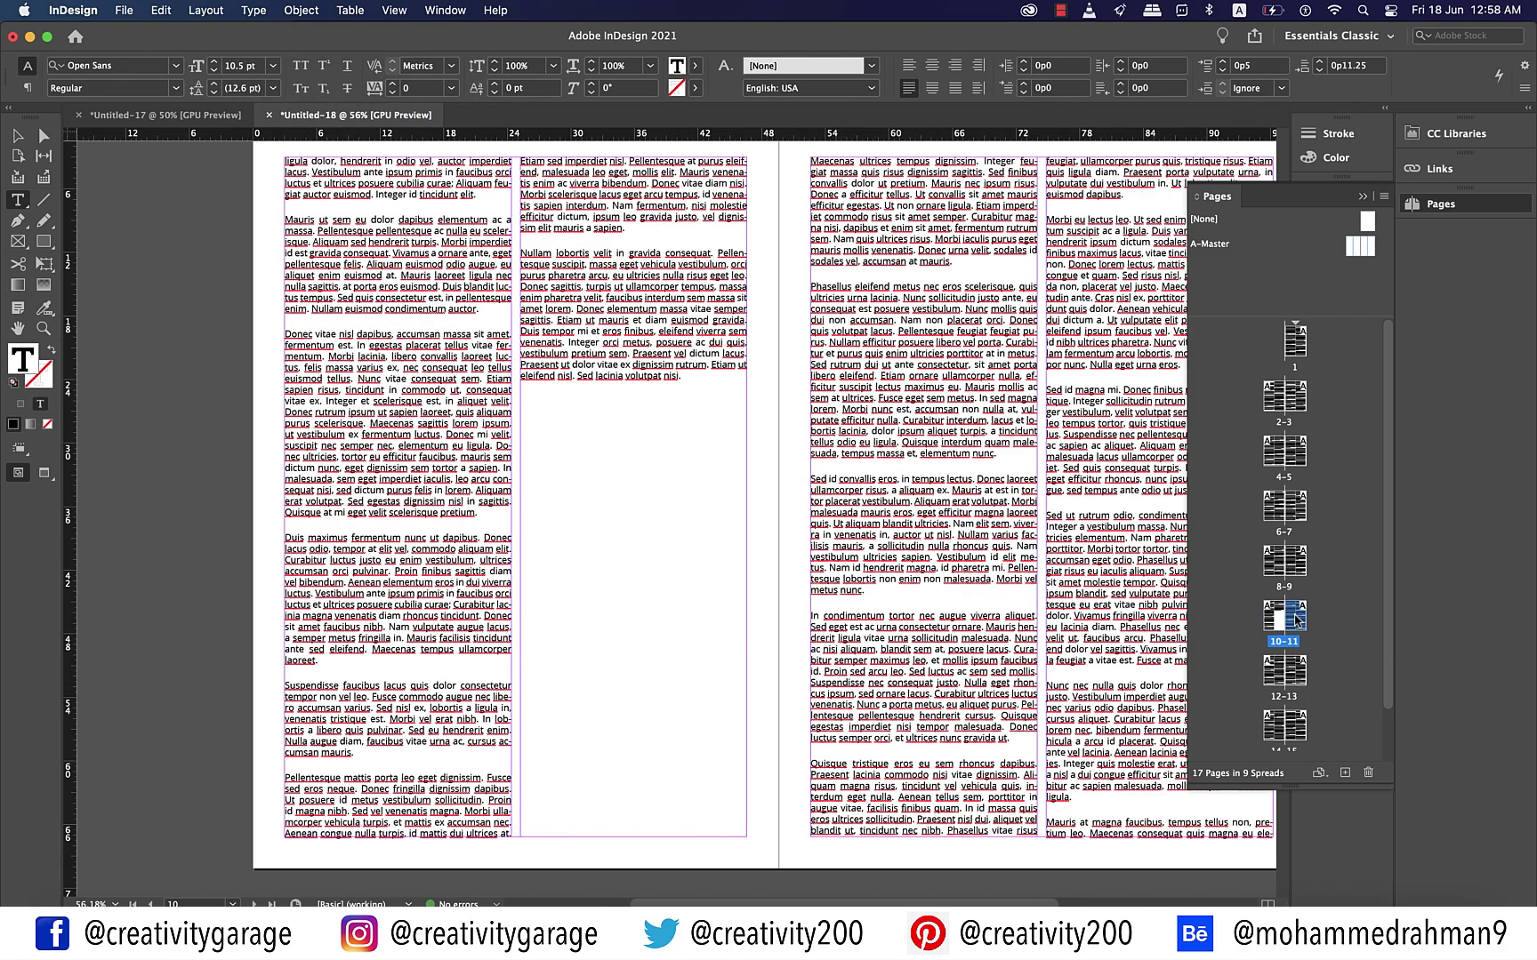
click(1331, 285)
- Create a new two-page B-Master spread
right_click(1332, 284)
click(1345, 297)
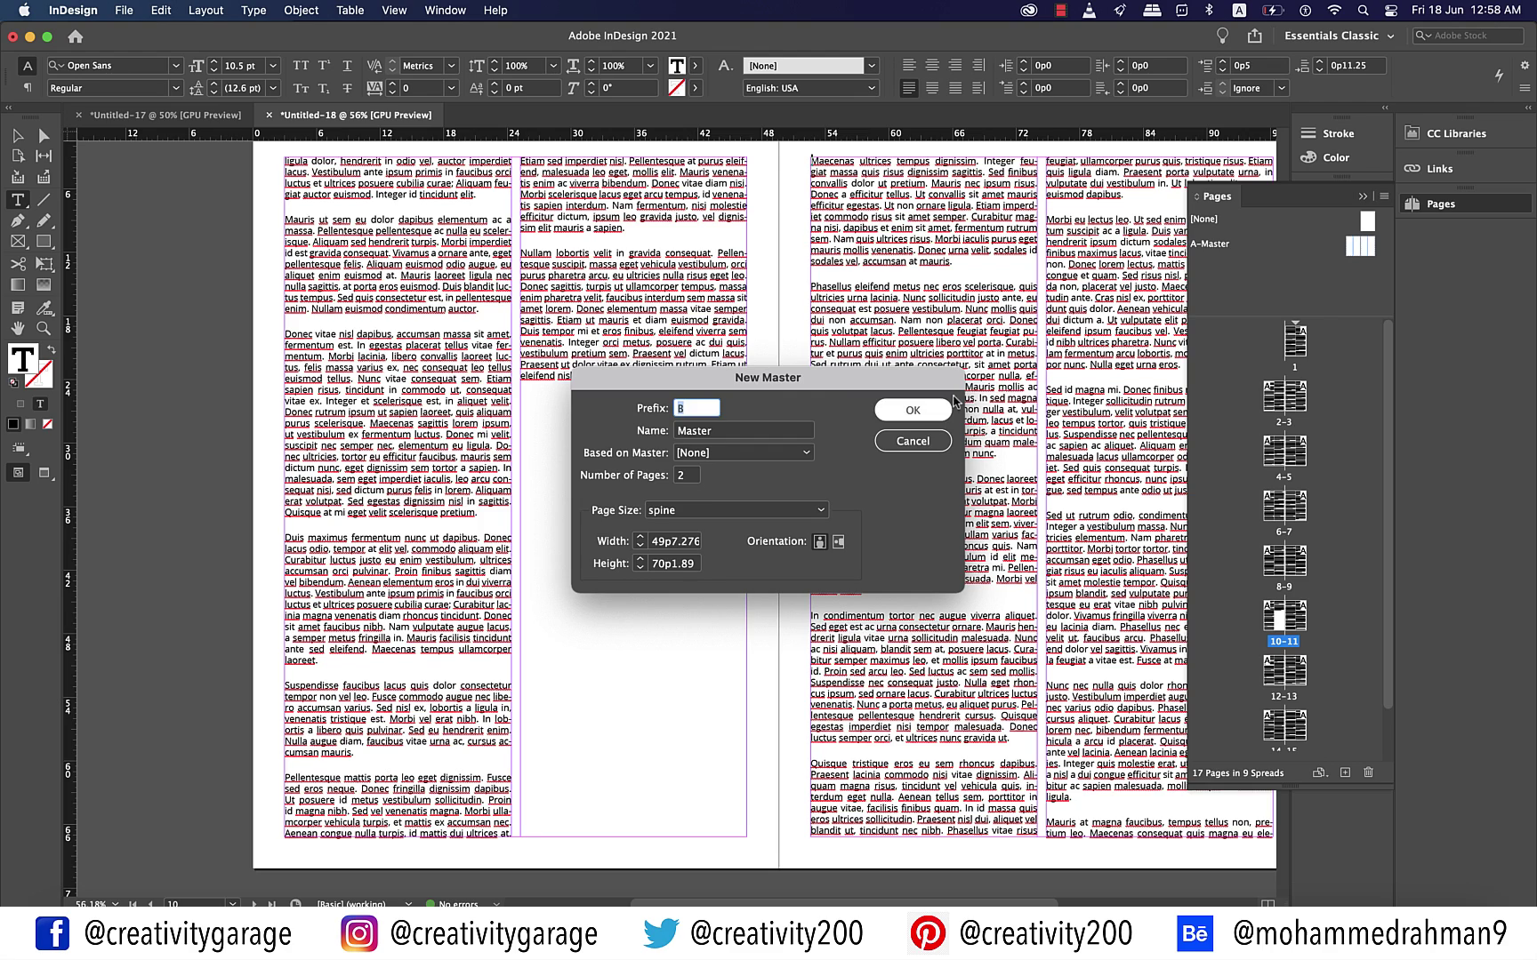
click(903, 415)
- Copy all of A-Master's threaded text frames and paste them in place on B-Master
double_click(1353, 253)
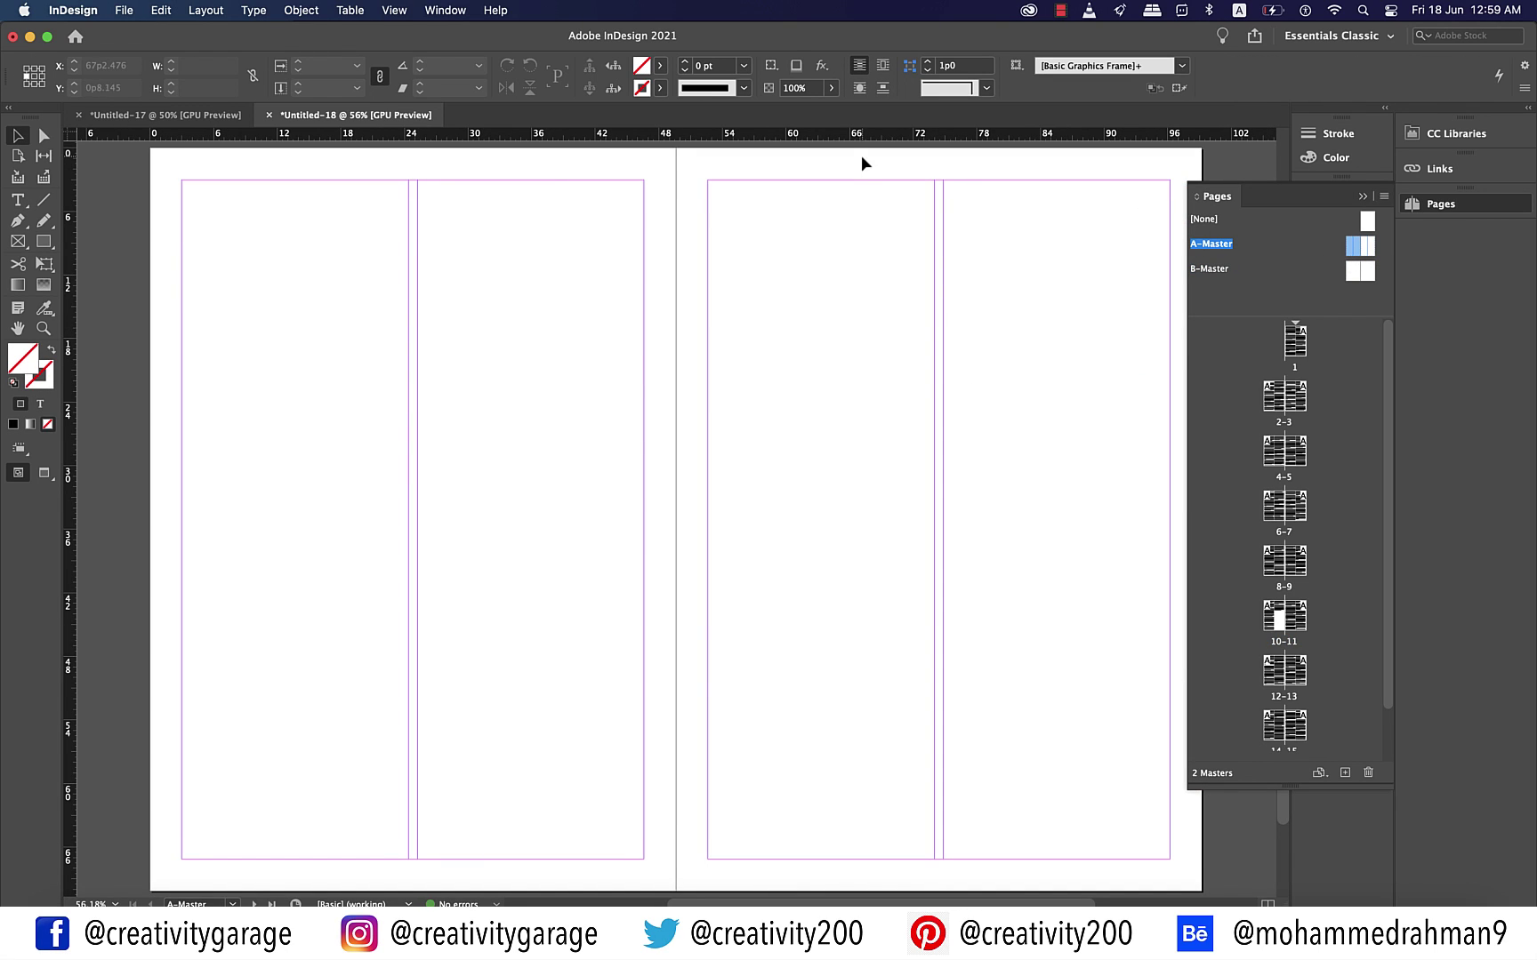
key(super+a)
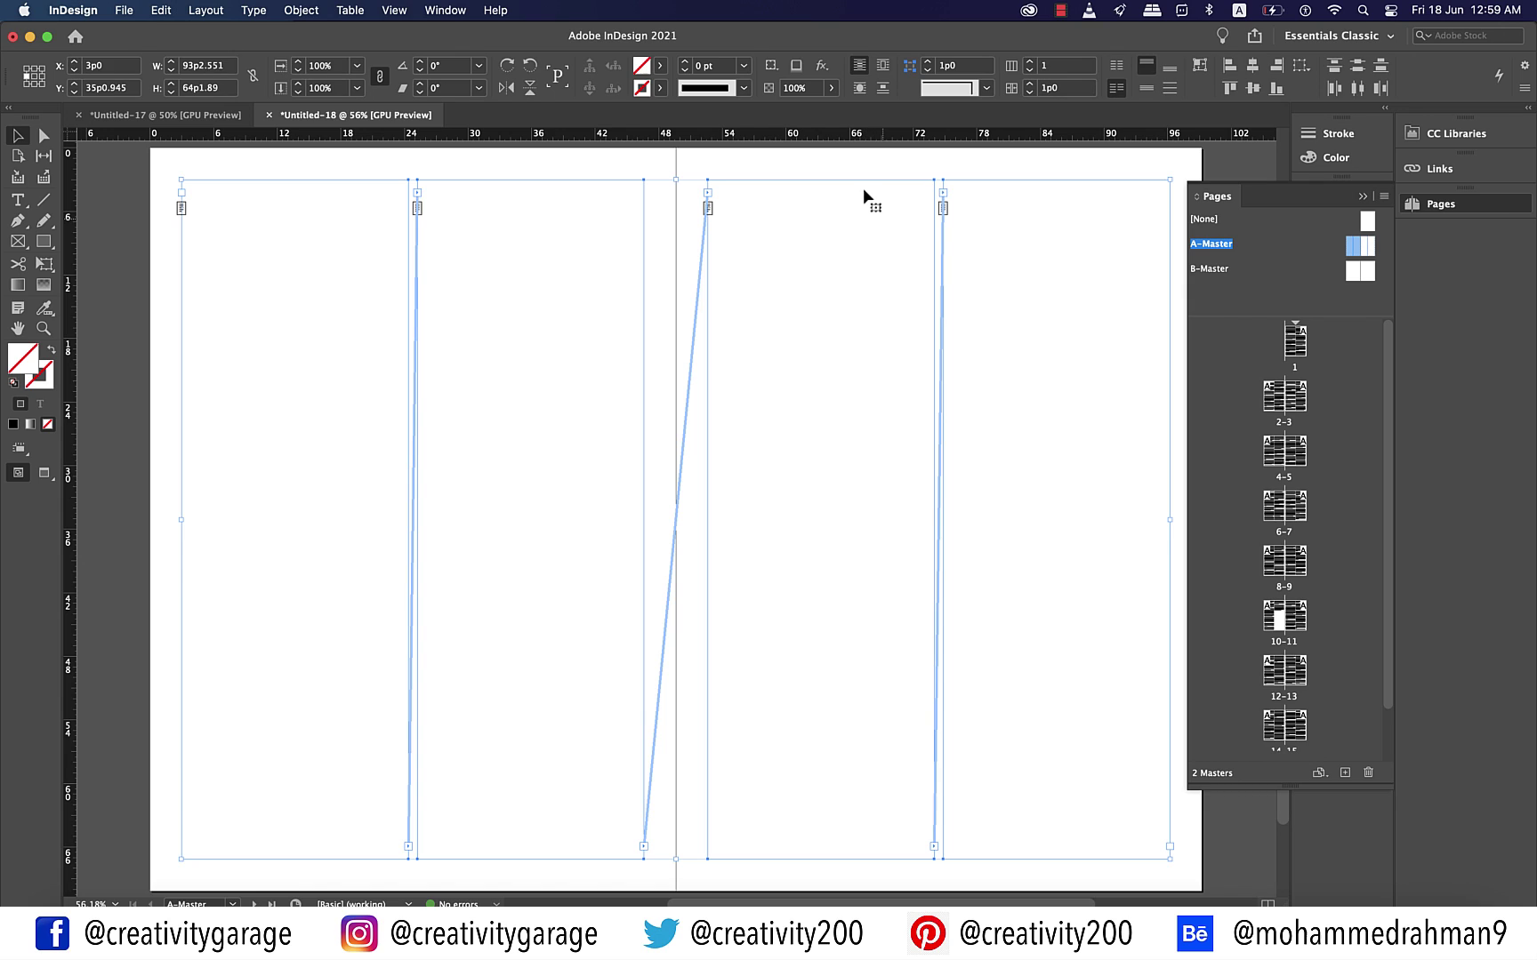
double_click(1358, 275)
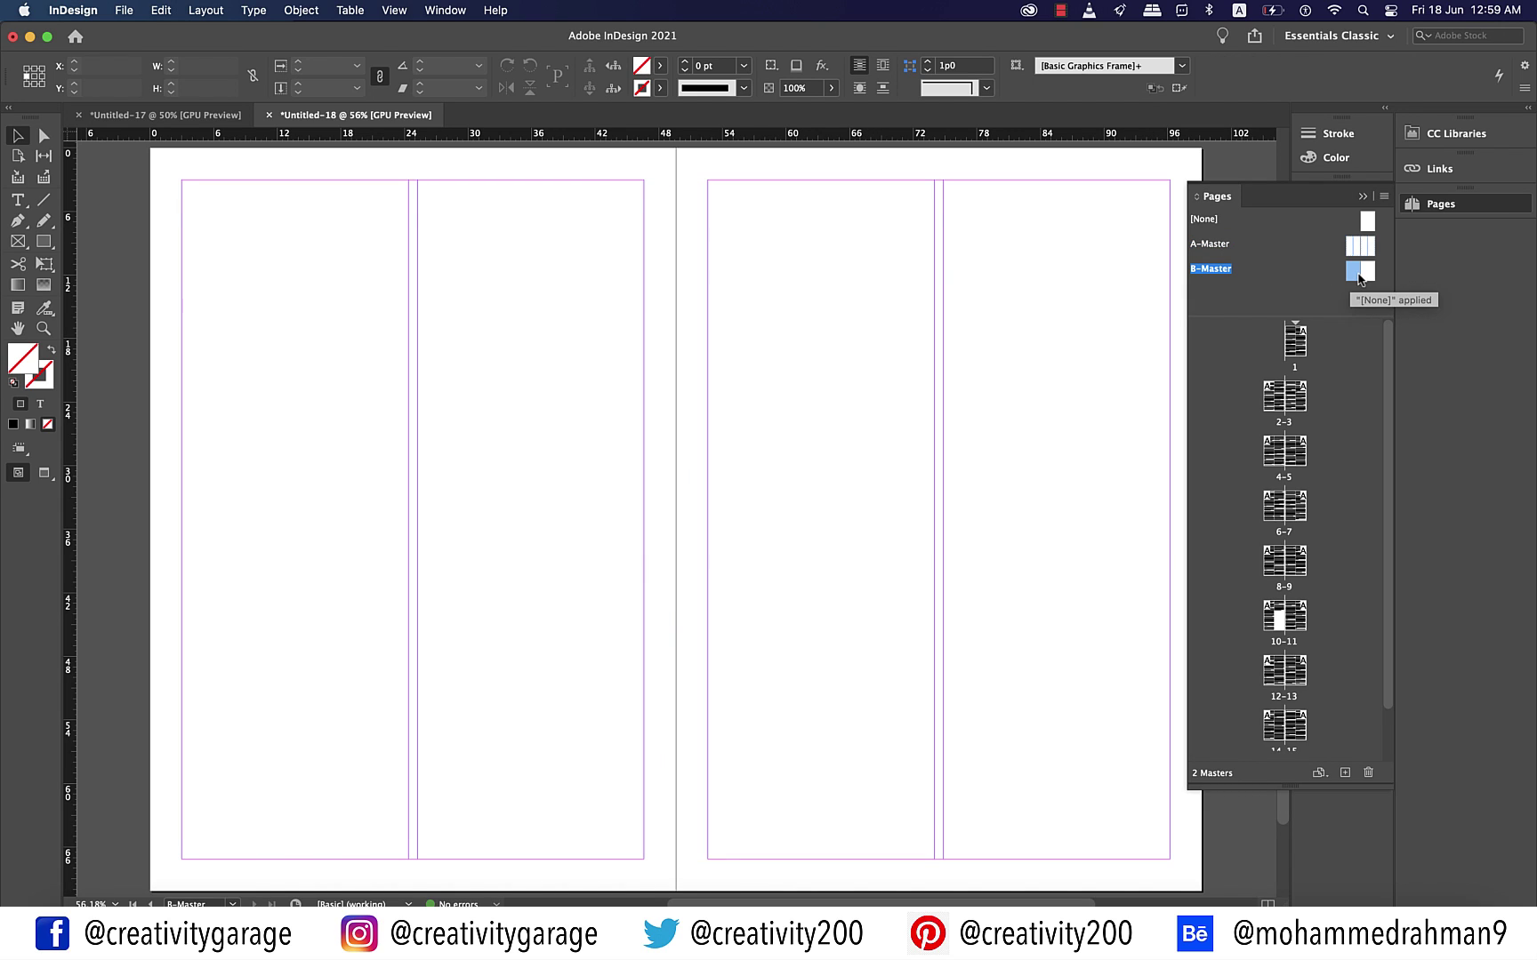
key(super+alt+shift+v)
- Drag B-Master's frame tops down so they begin about halfway down each page
click(411, 195)
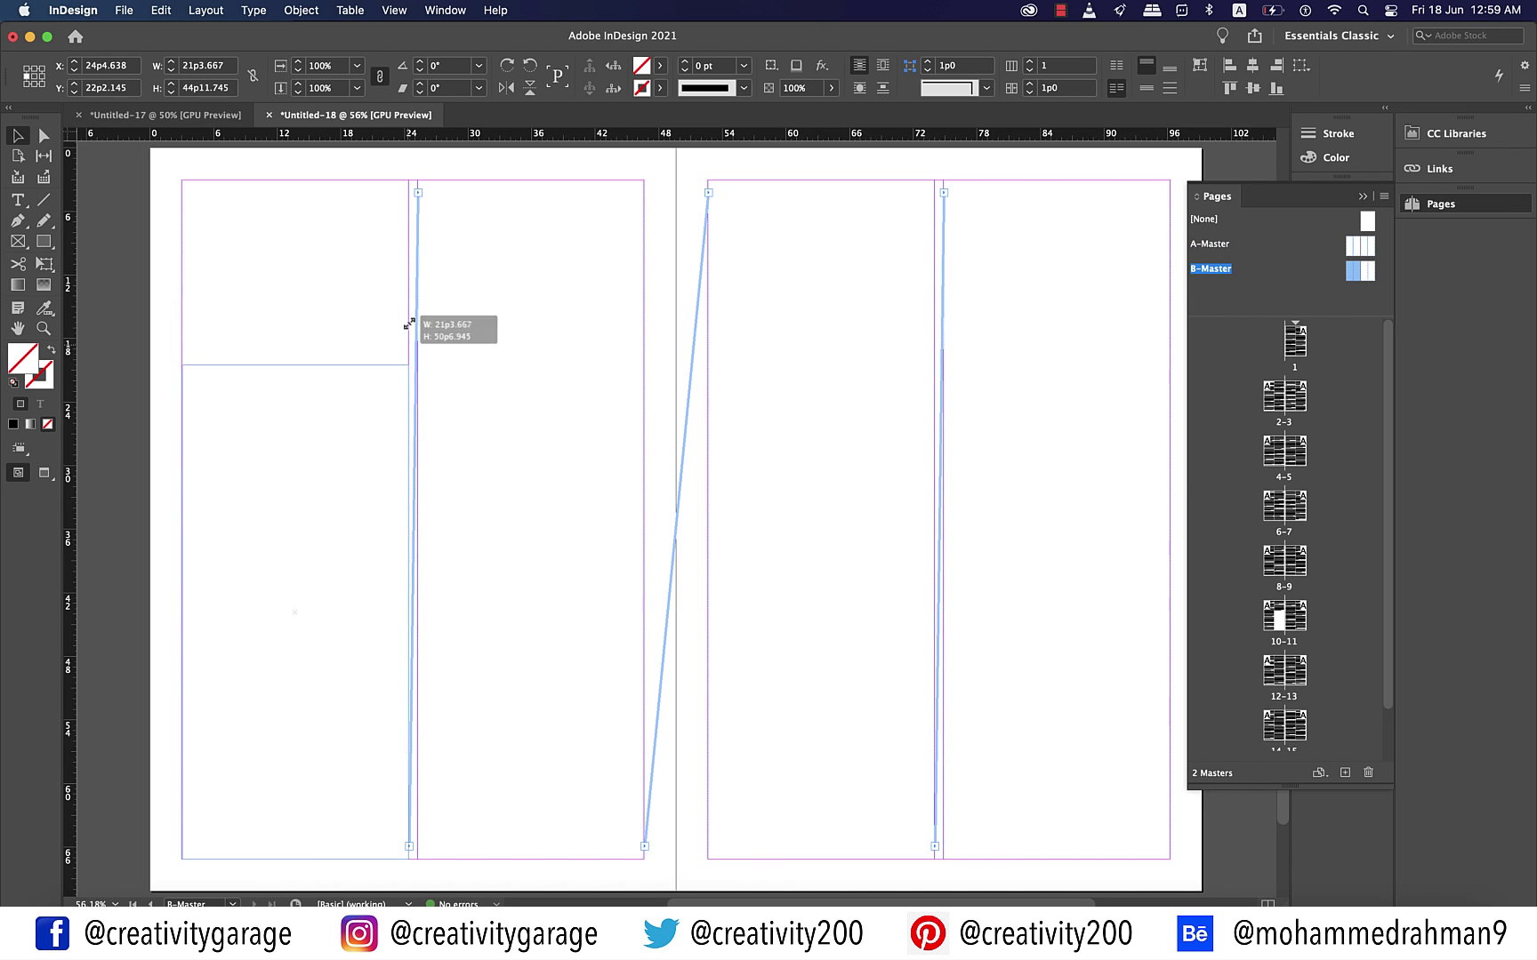
click(953, 180)
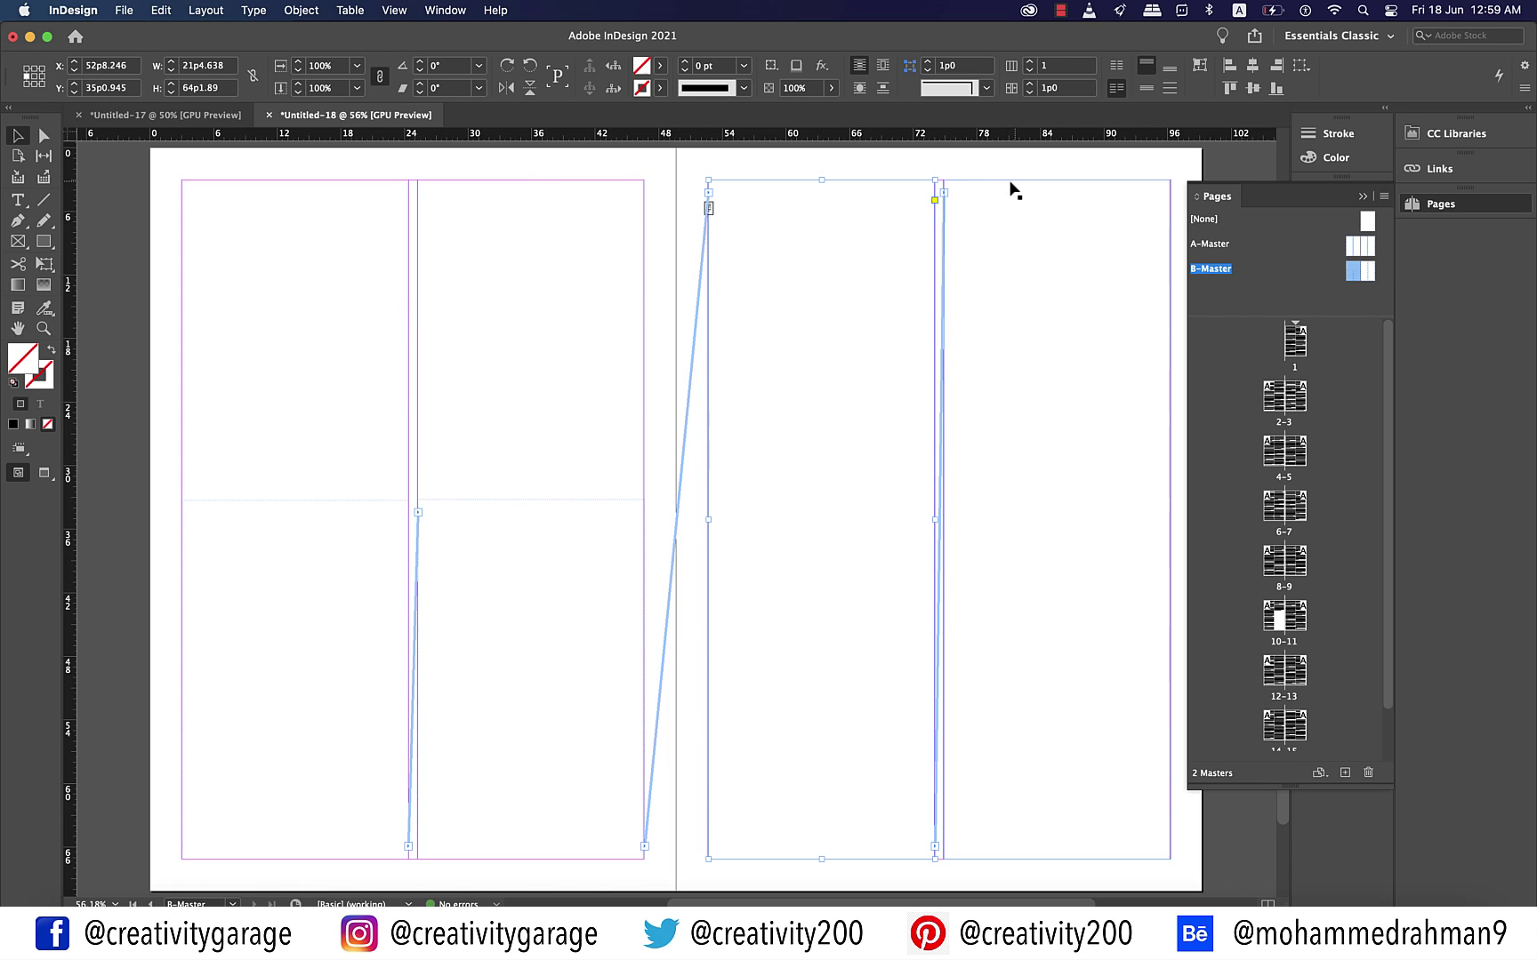
drag(939, 181, 929, 466)
click(148, 372)
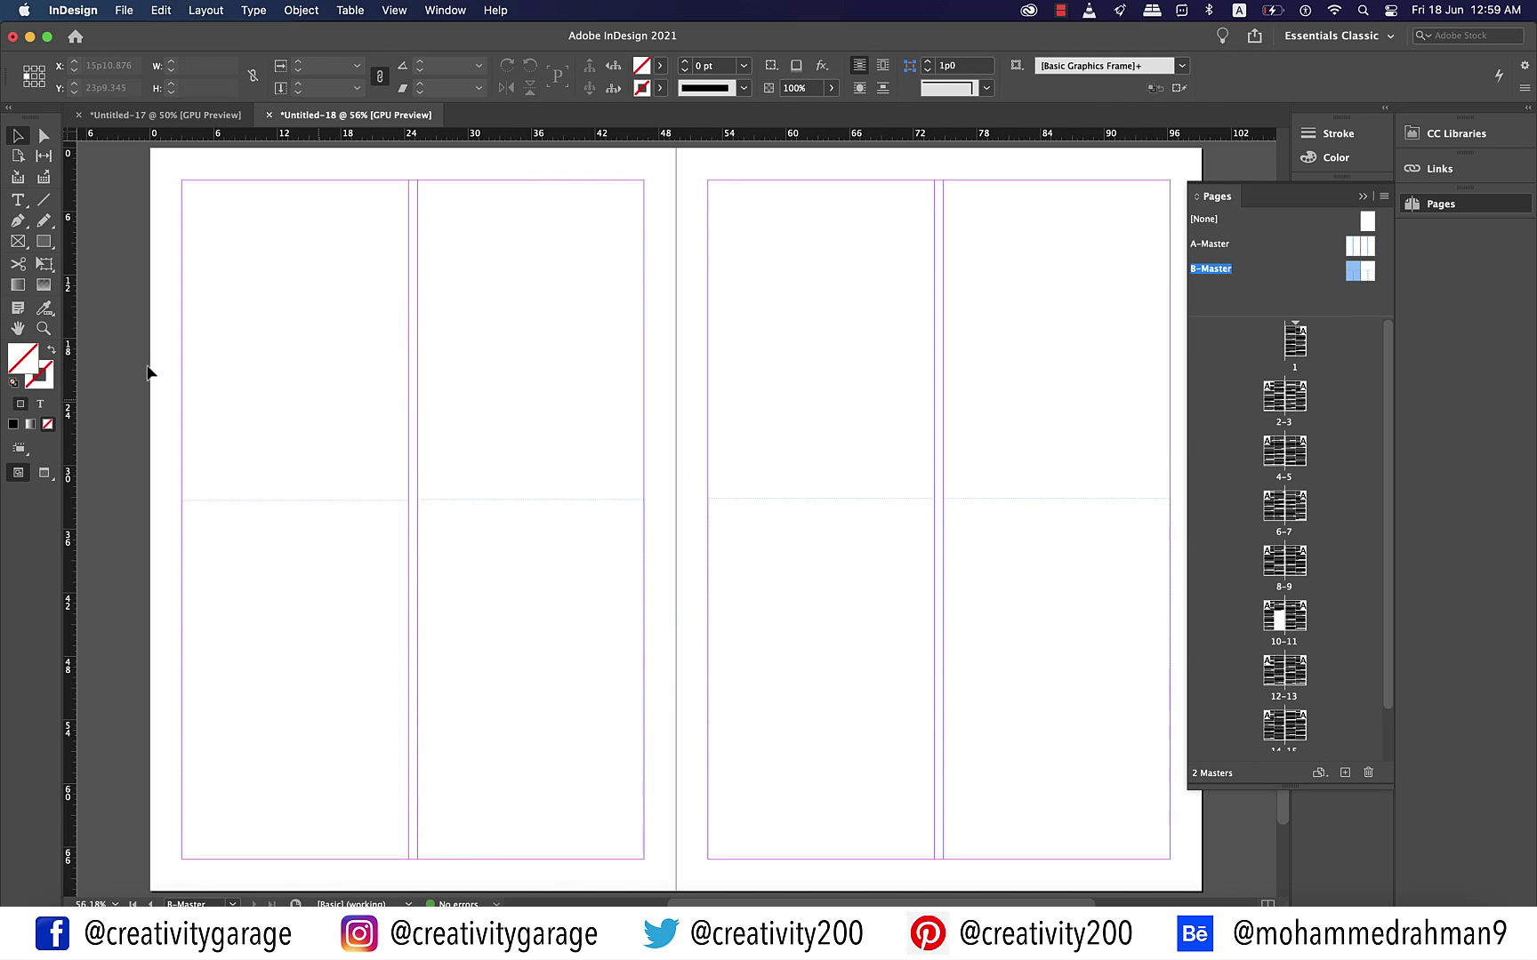
- Apply B-Master to page 11 through Apply Master to Pages
click(1297, 623)
right_click(1297, 621)
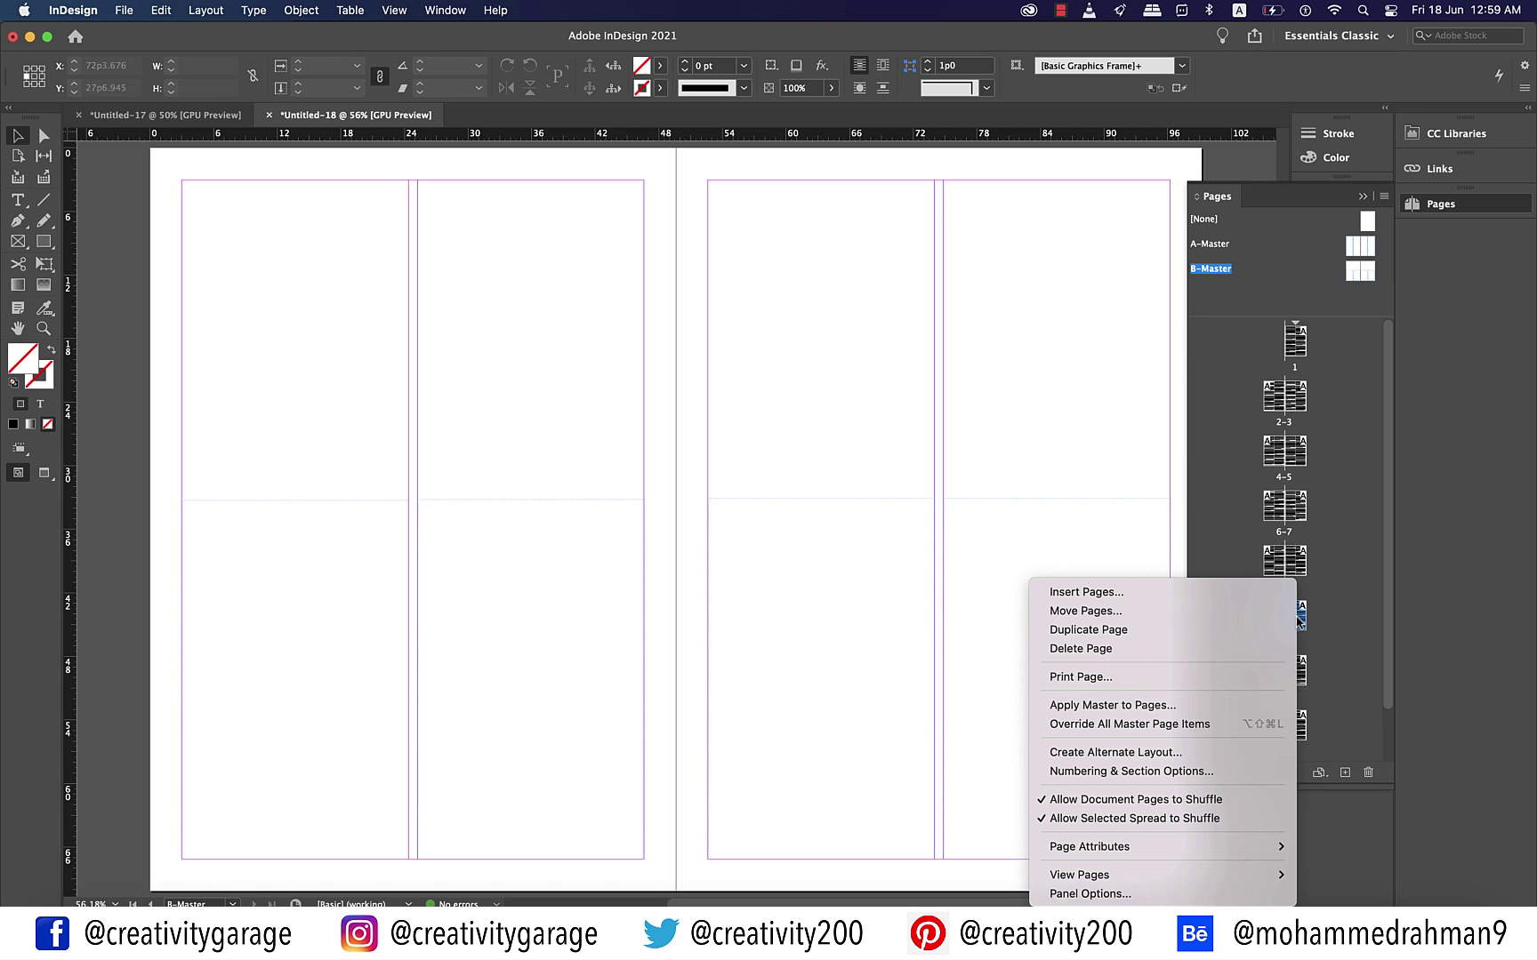
click(1149, 705)
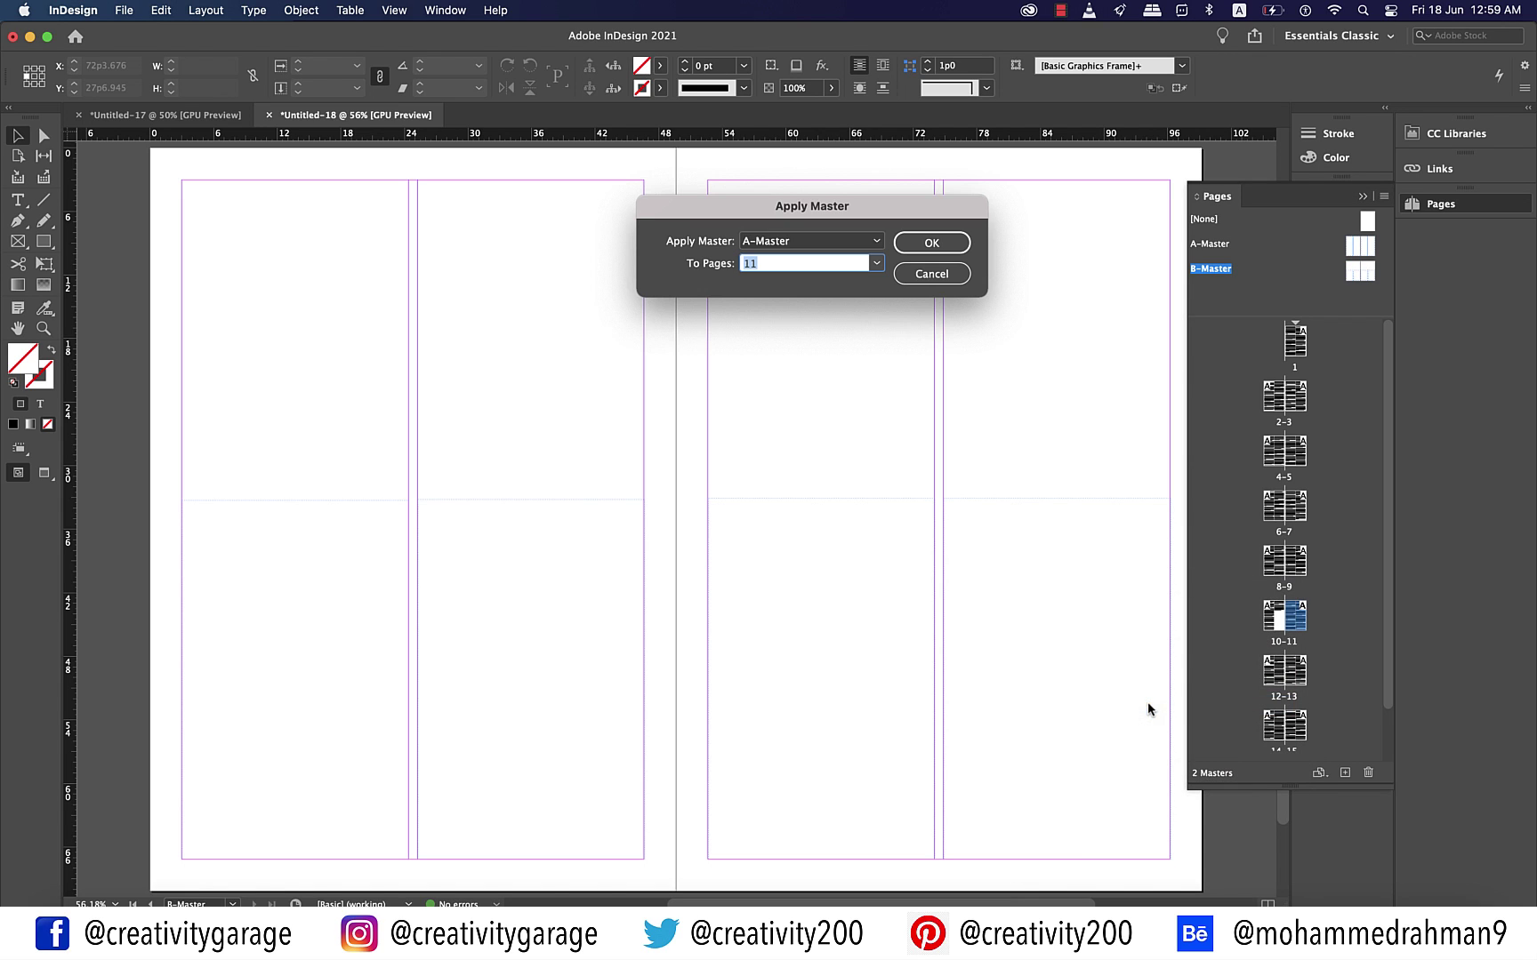
click(876, 241)
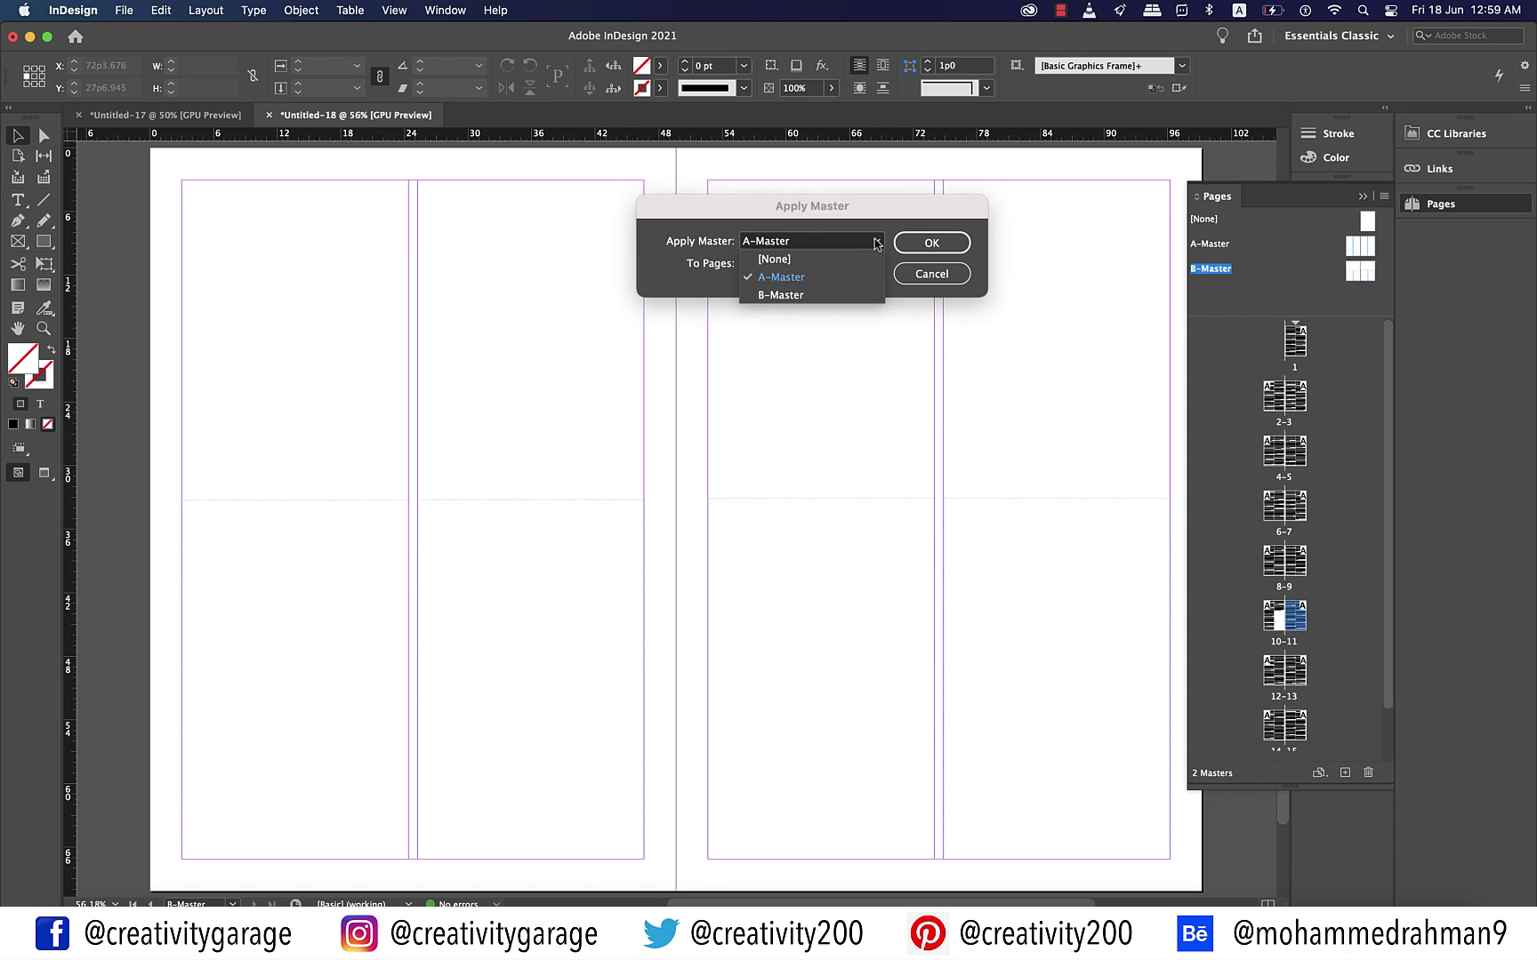
click(802, 293)
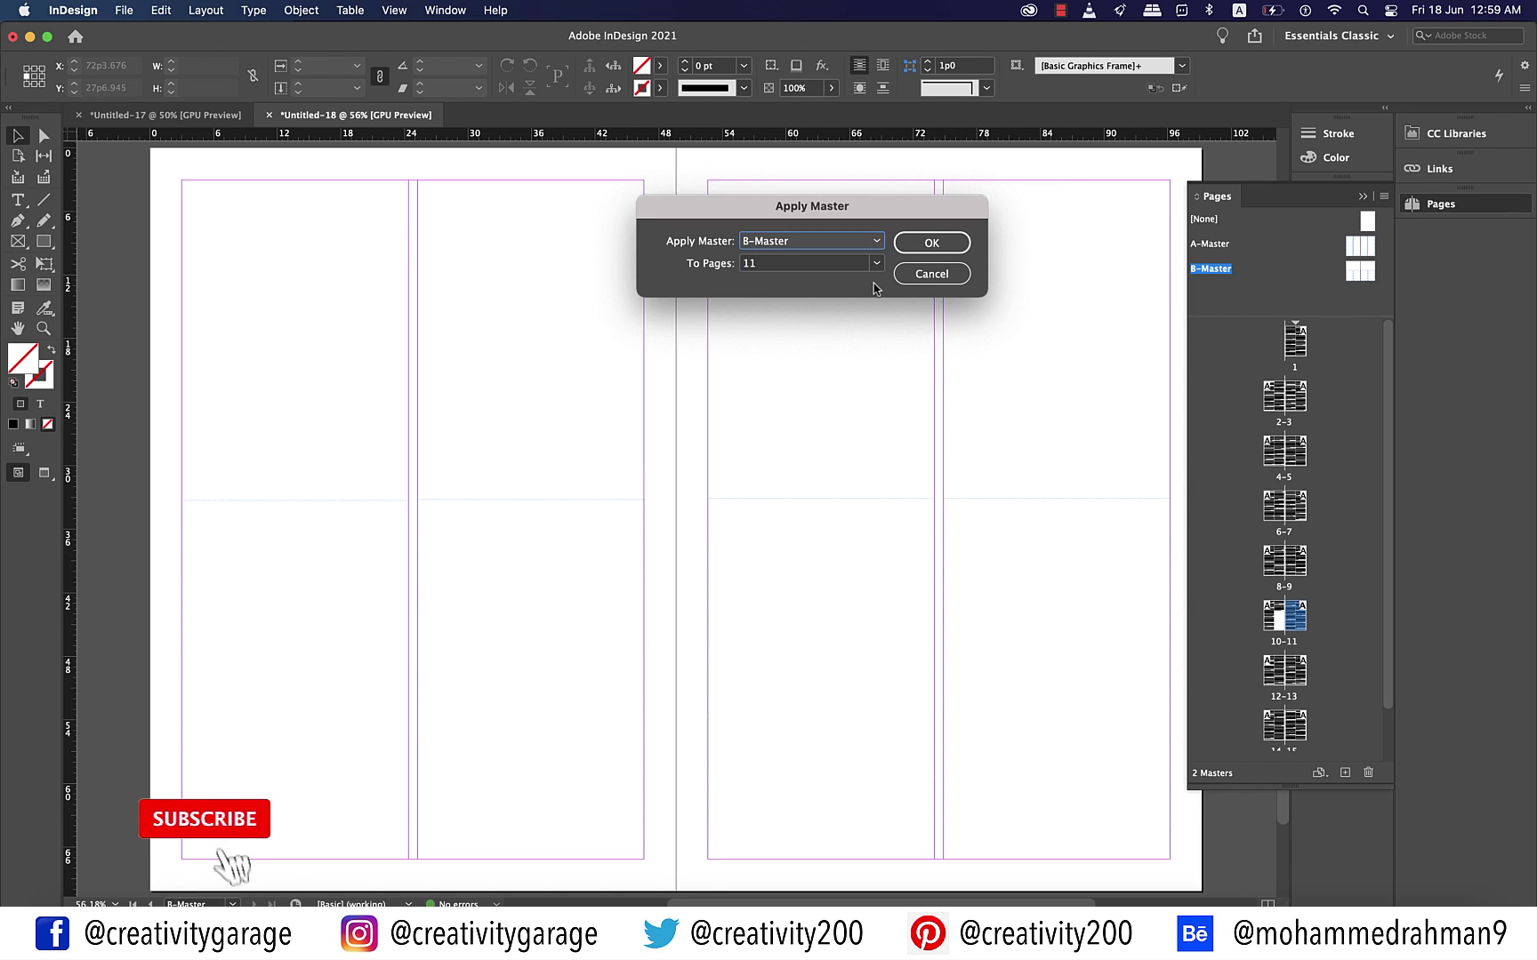
click(924, 243)
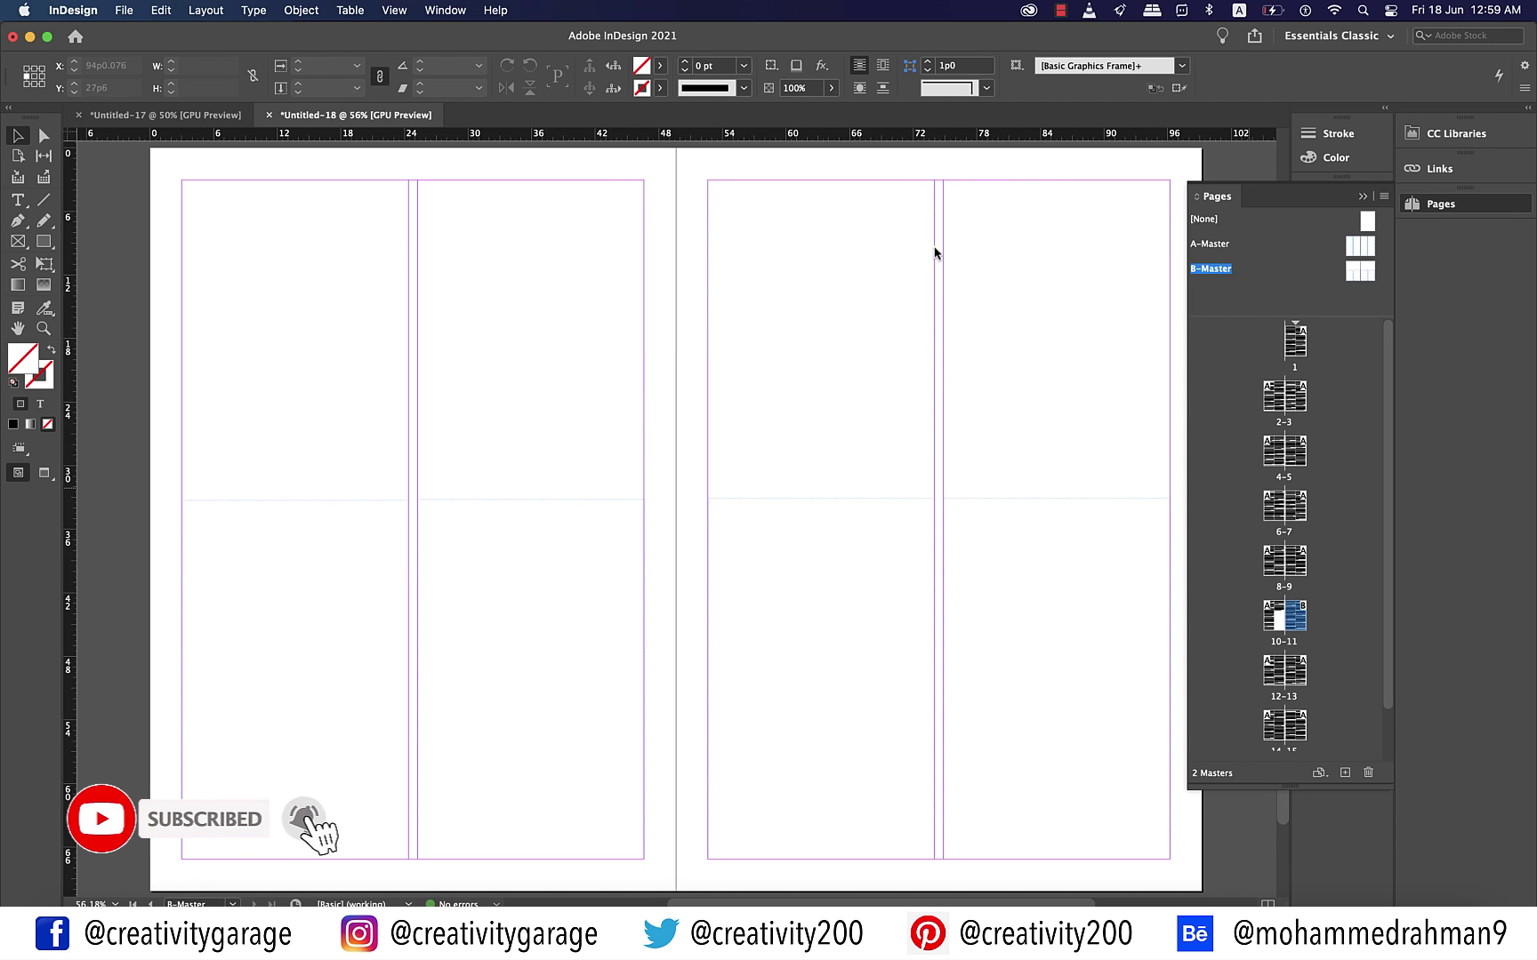
- Go to page 11 and select its text frame to inspect the text threads
double_click(1299, 628)
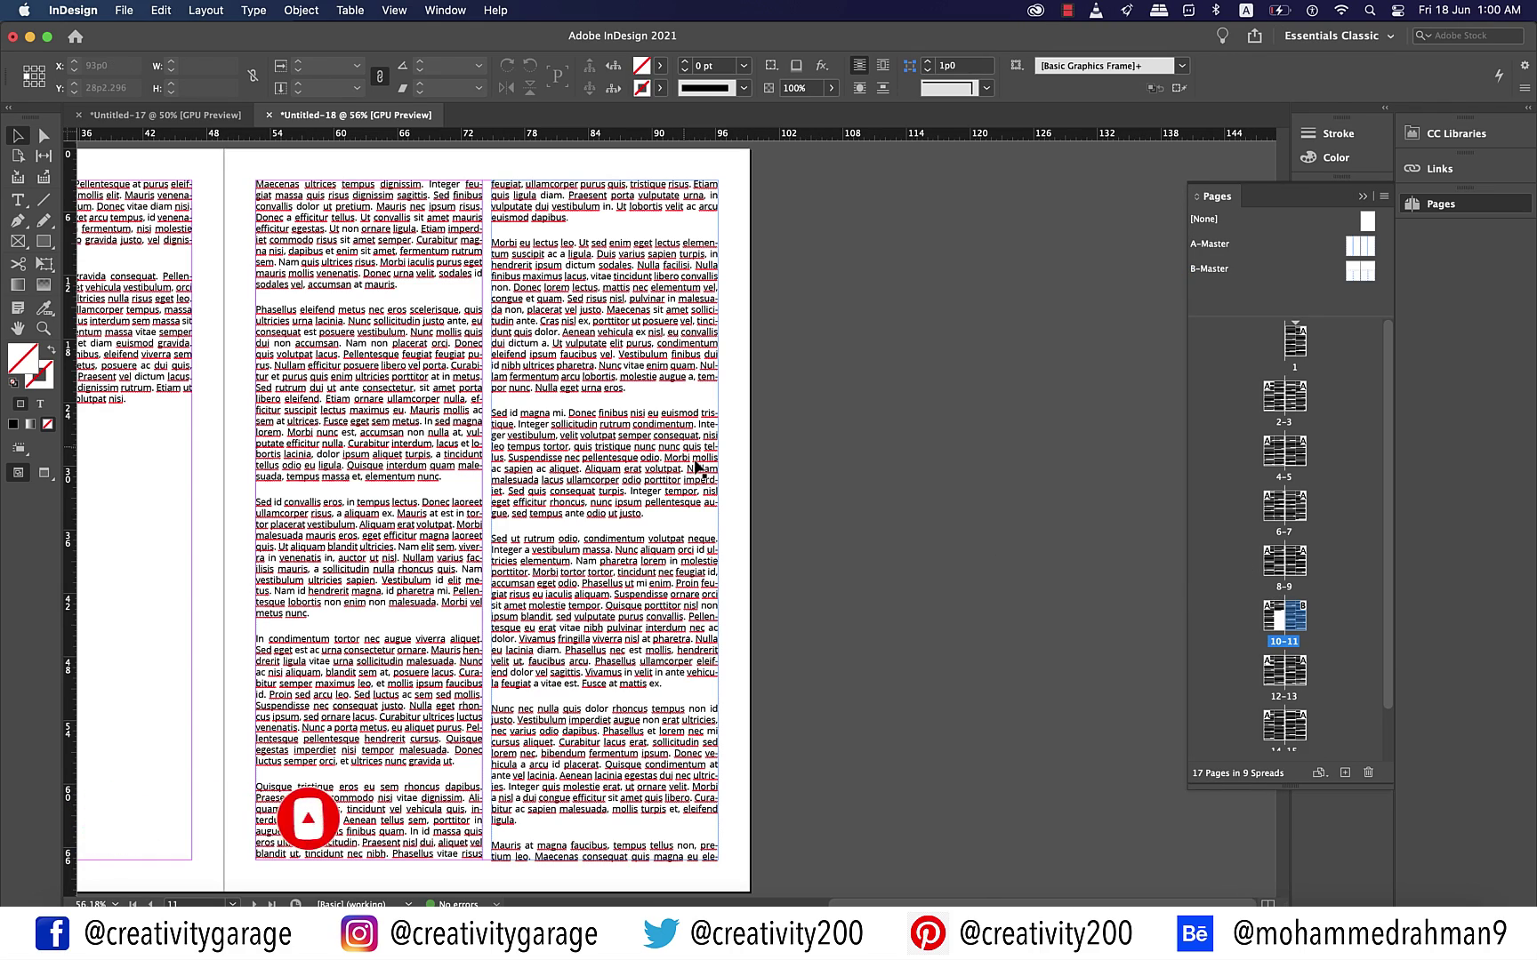
scroll(698, 469, left, 4)
scroll(698, 468, up, 2)
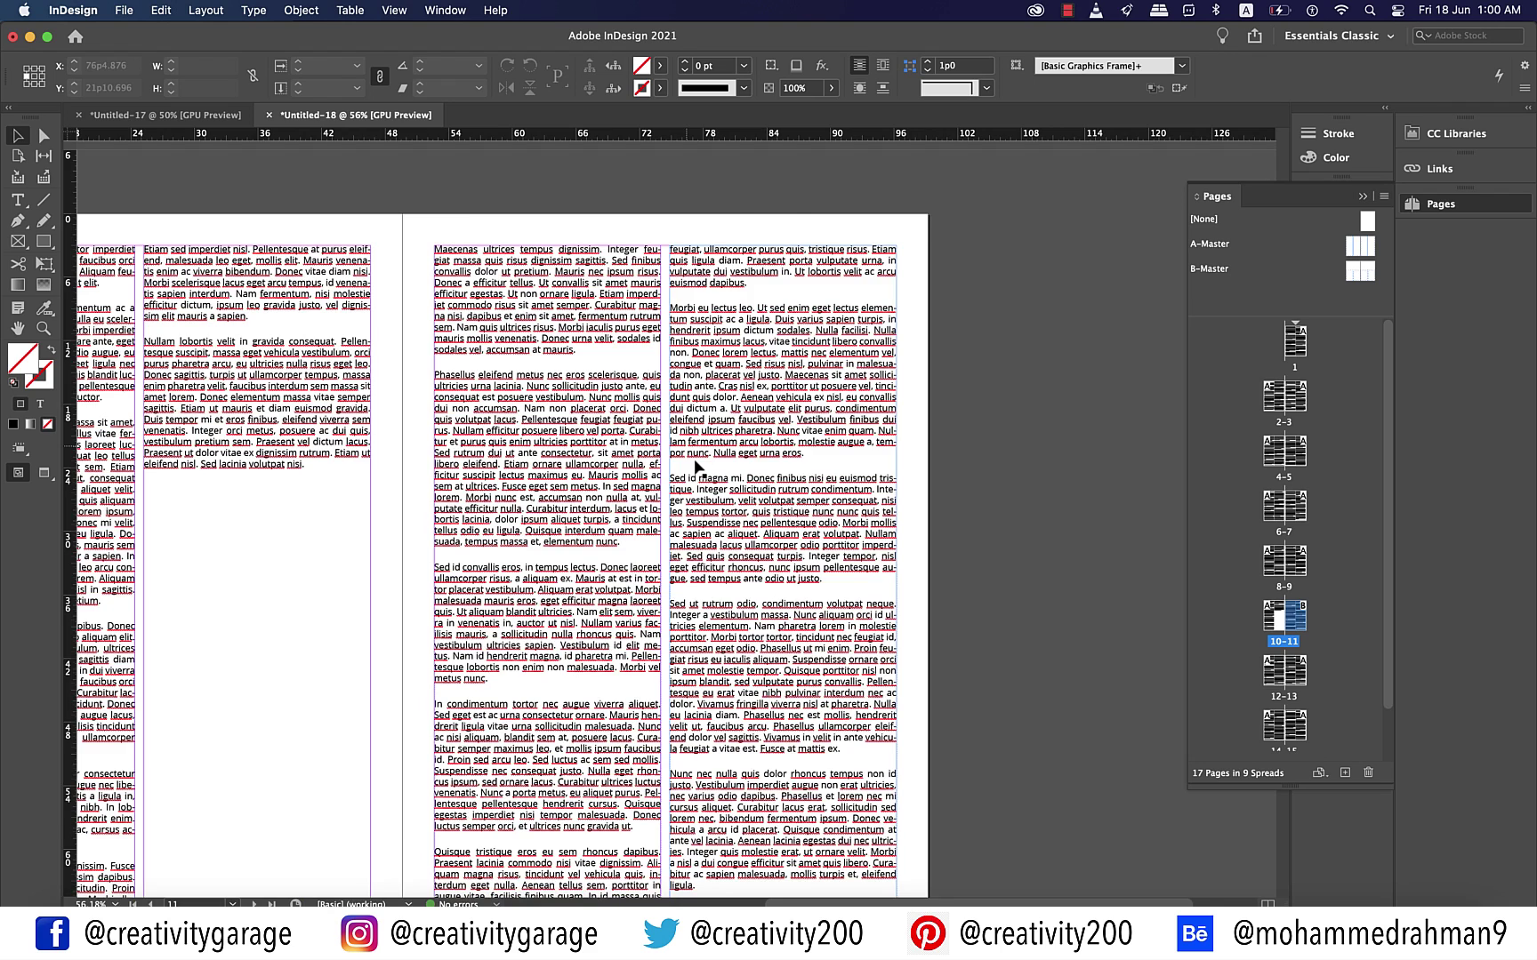
scroll(698, 468, down, 3)
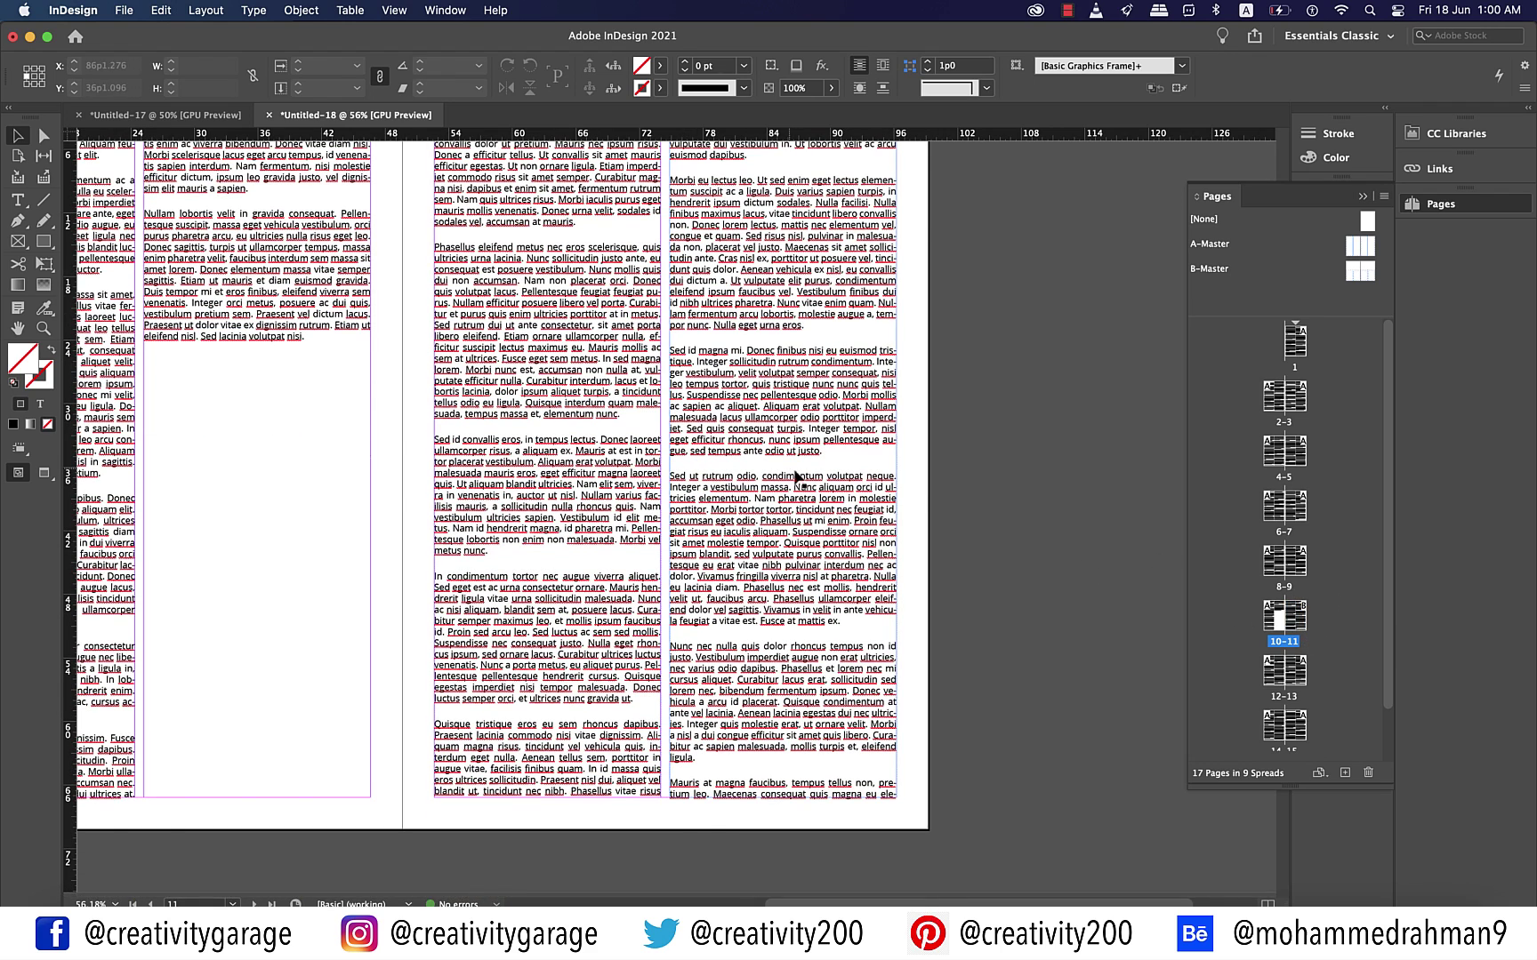
click(791, 476)
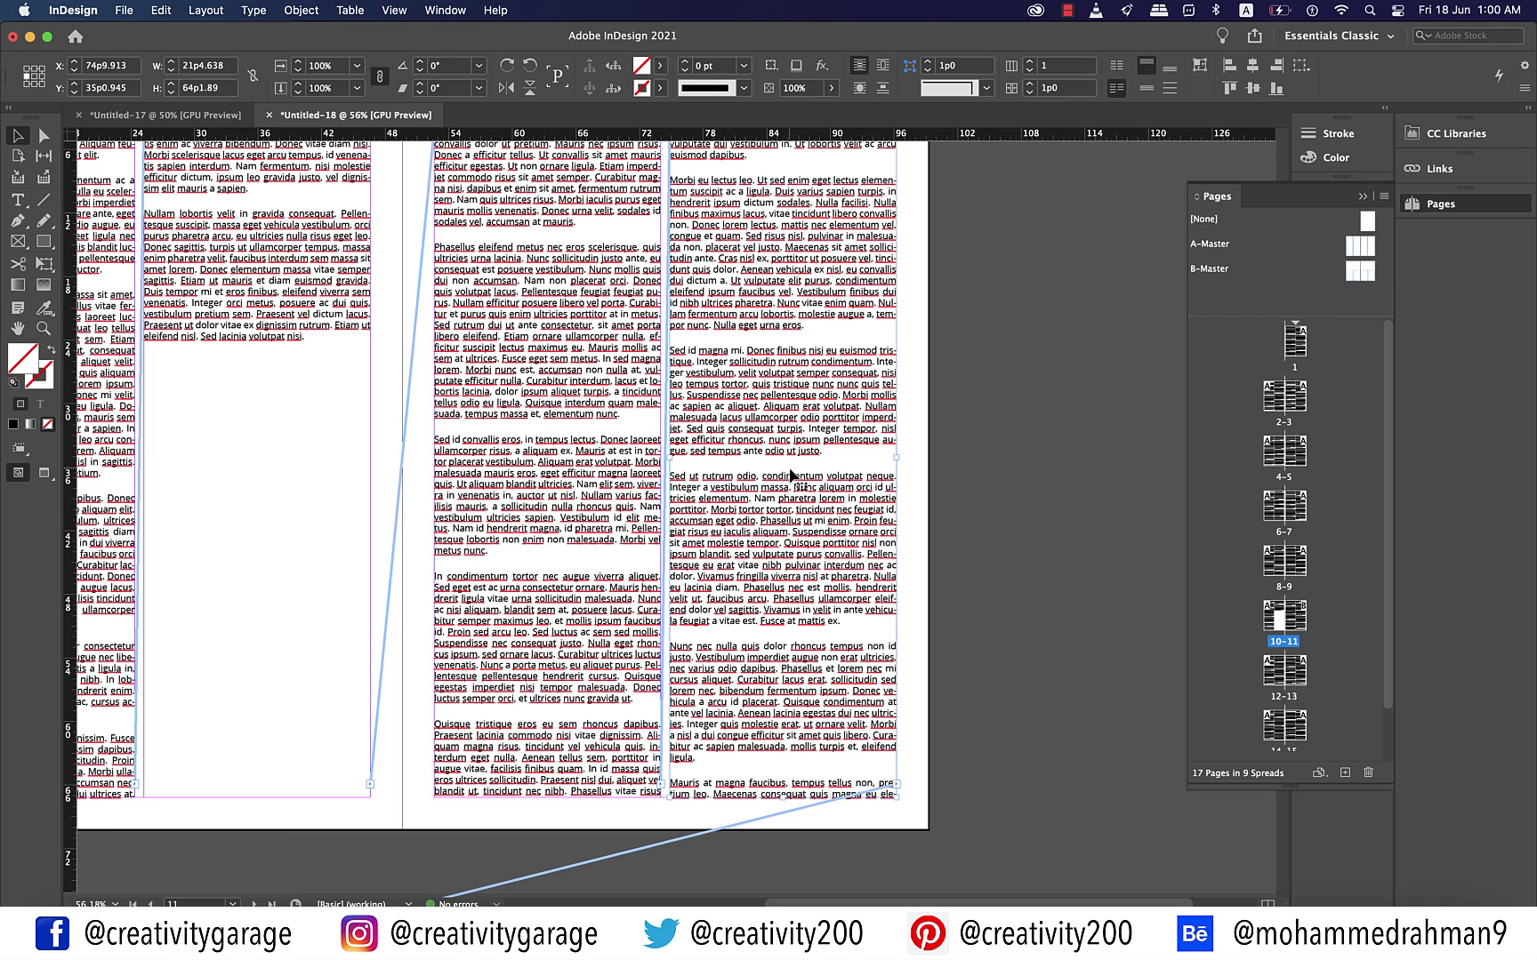